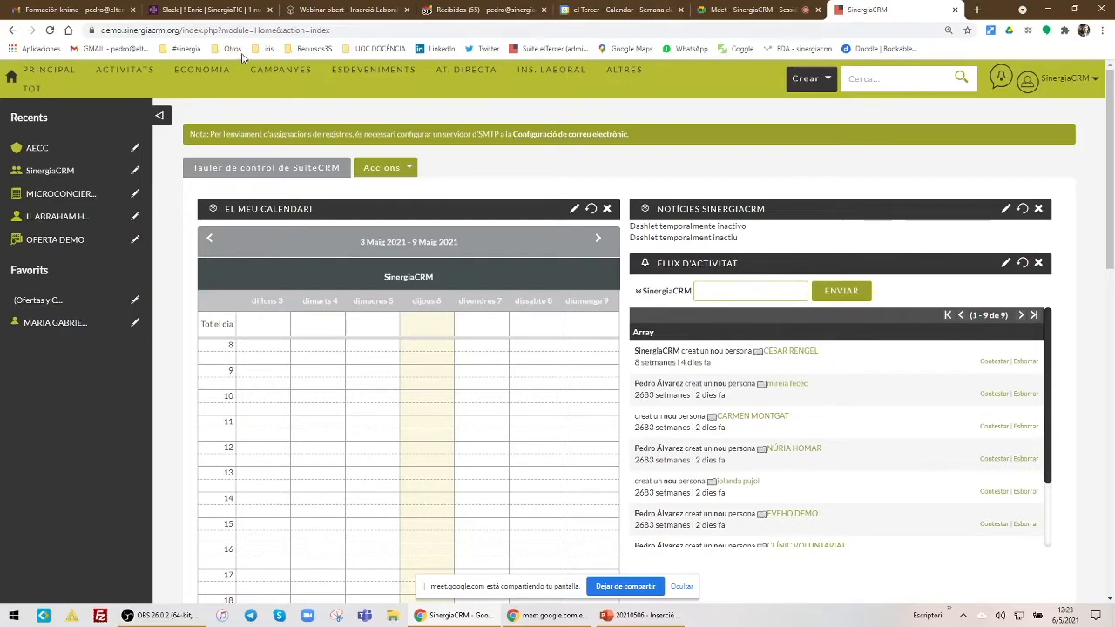
# - Open the last record in the Persones list and expand its Relacions amb Persones section
pyautogui.moveTo(33, 76)
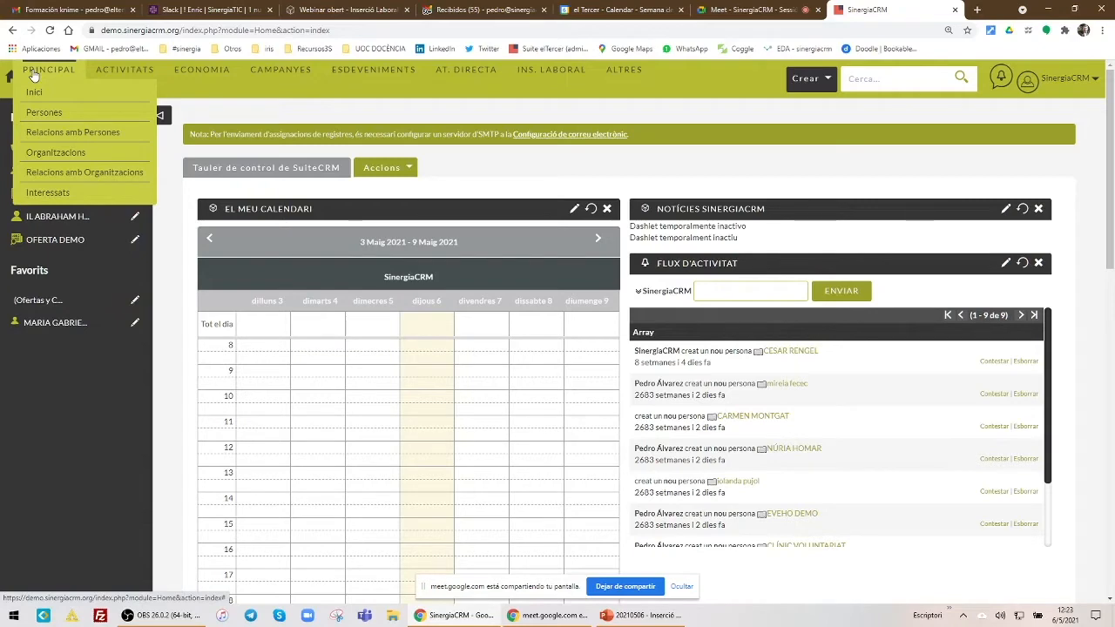
pyautogui.click(41, 114)
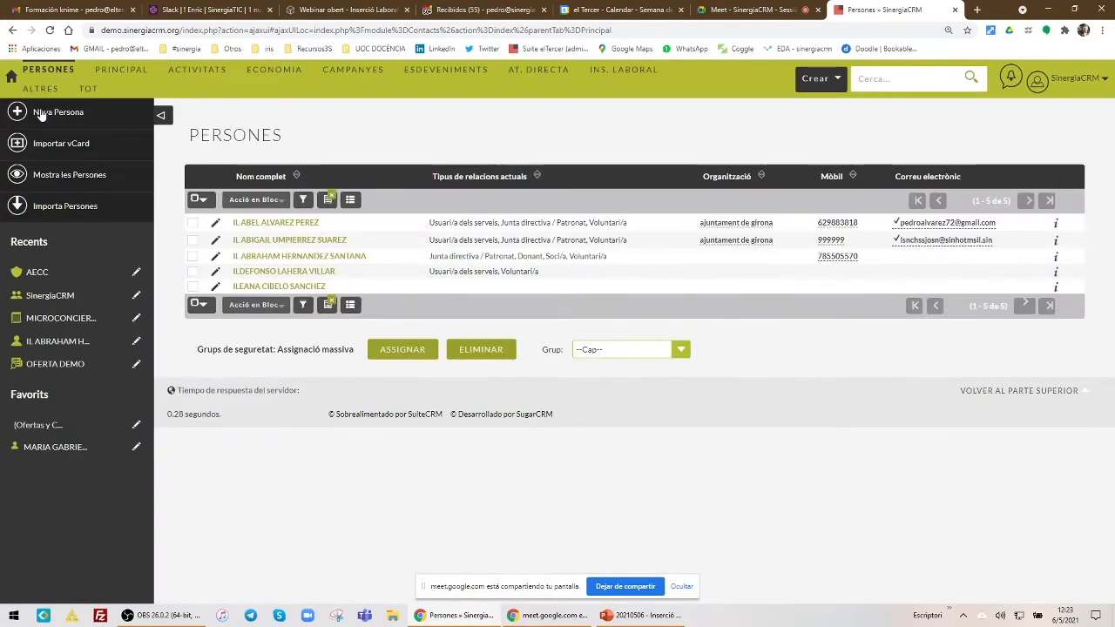
pyautogui.click(236, 286)
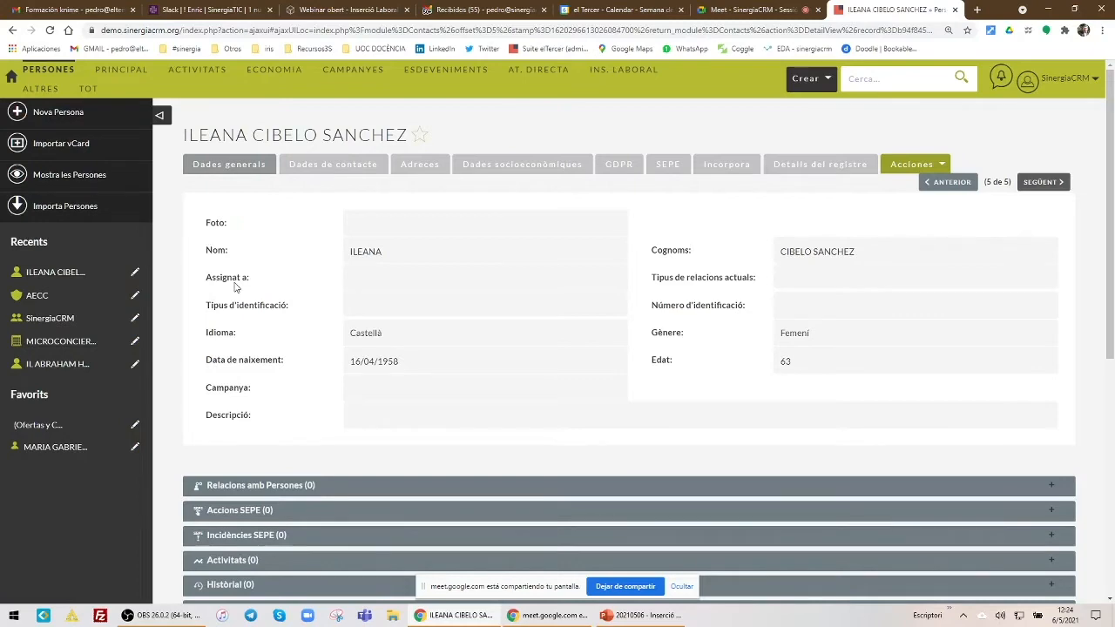
pyautogui.click(212, 485)
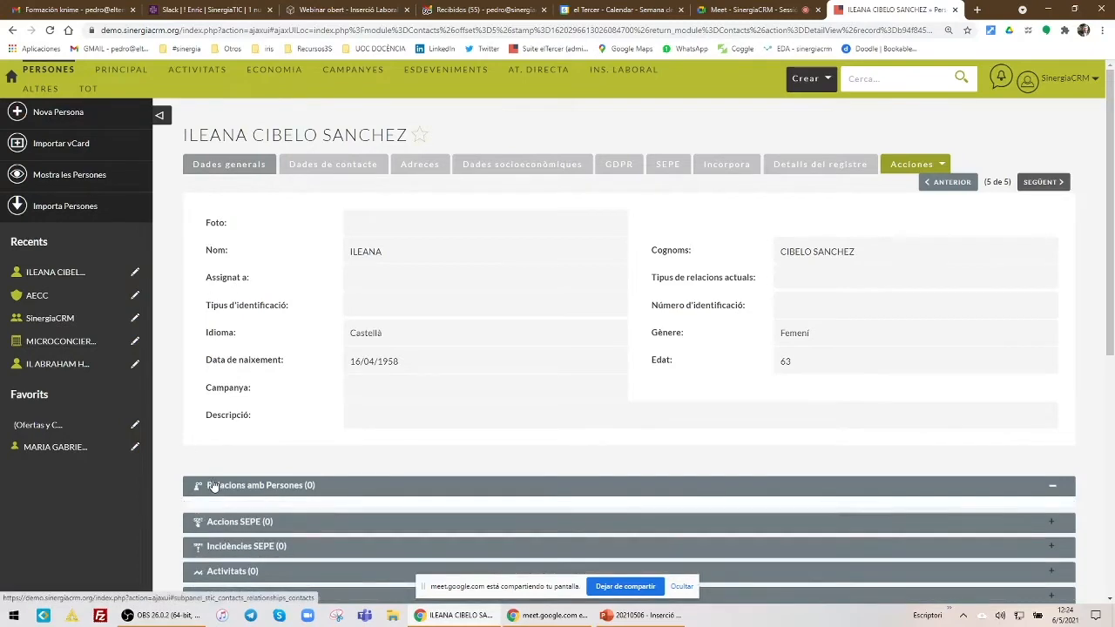
# - Start a new relationship for the person with type Voluntari/a and Data d'alta 06/05/2010
pyautogui.scroll(-1, 299, 405)
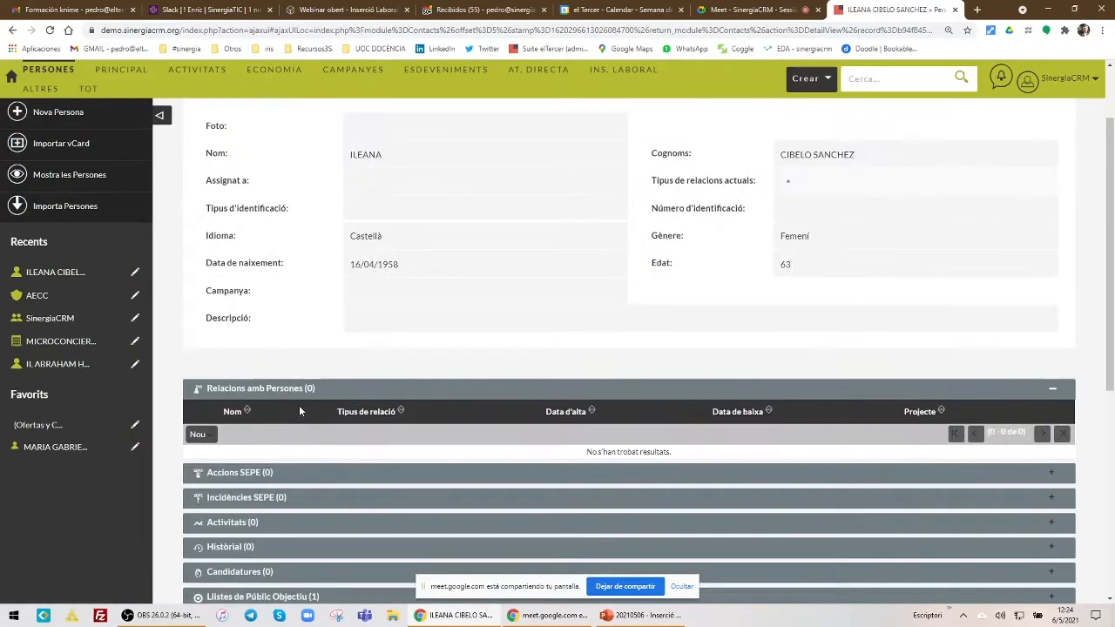
pyautogui.click(199, 434)
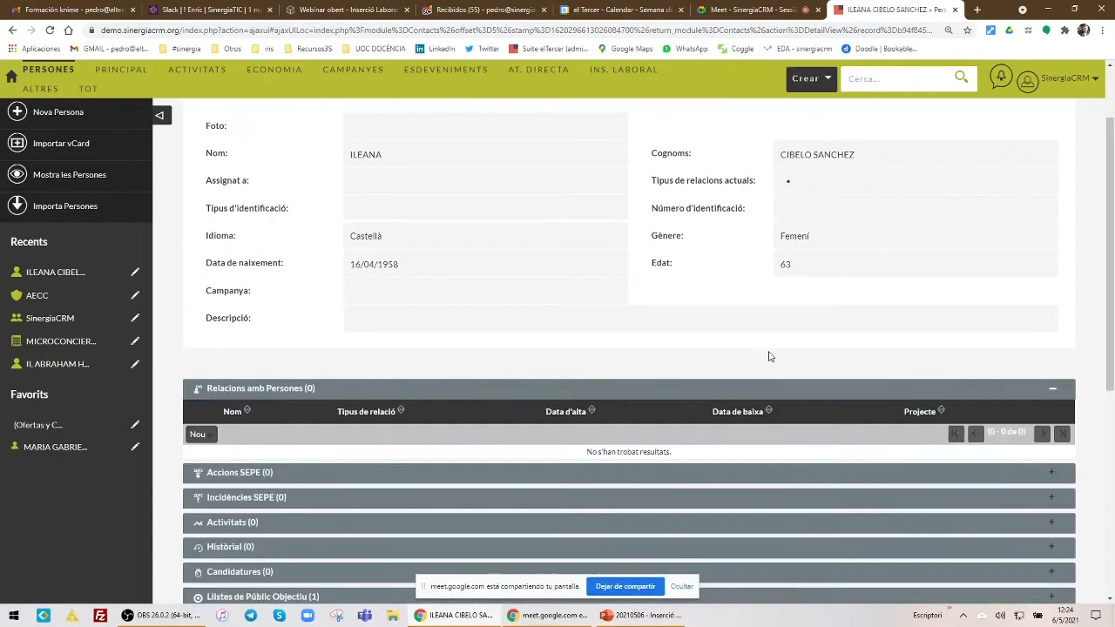
pyautogui.click(814, 410)
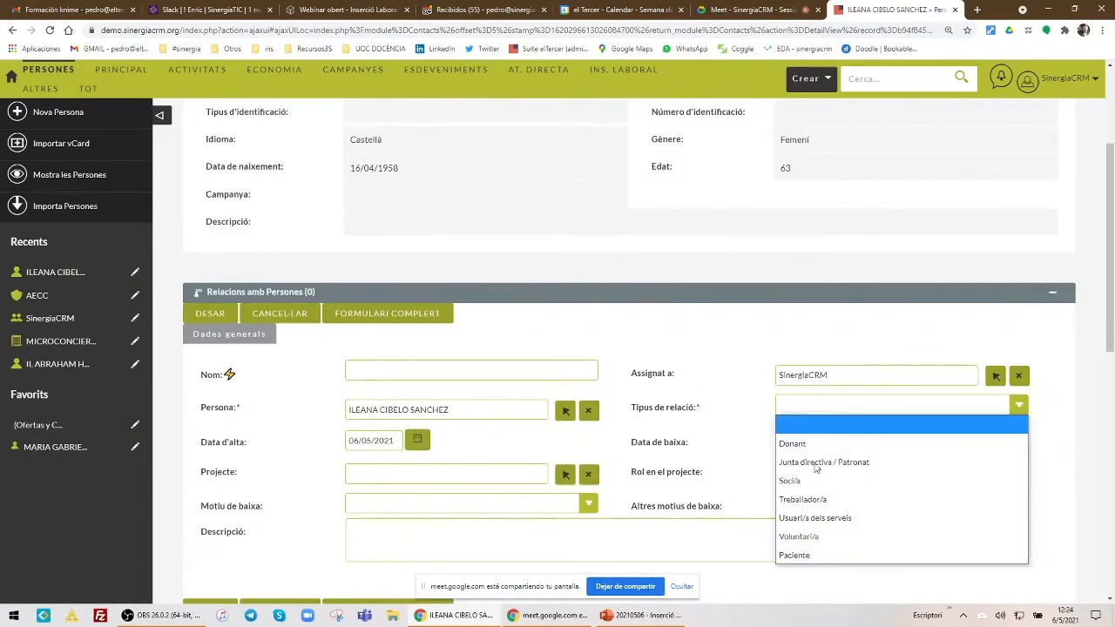
pyautogui.click(815, 537)
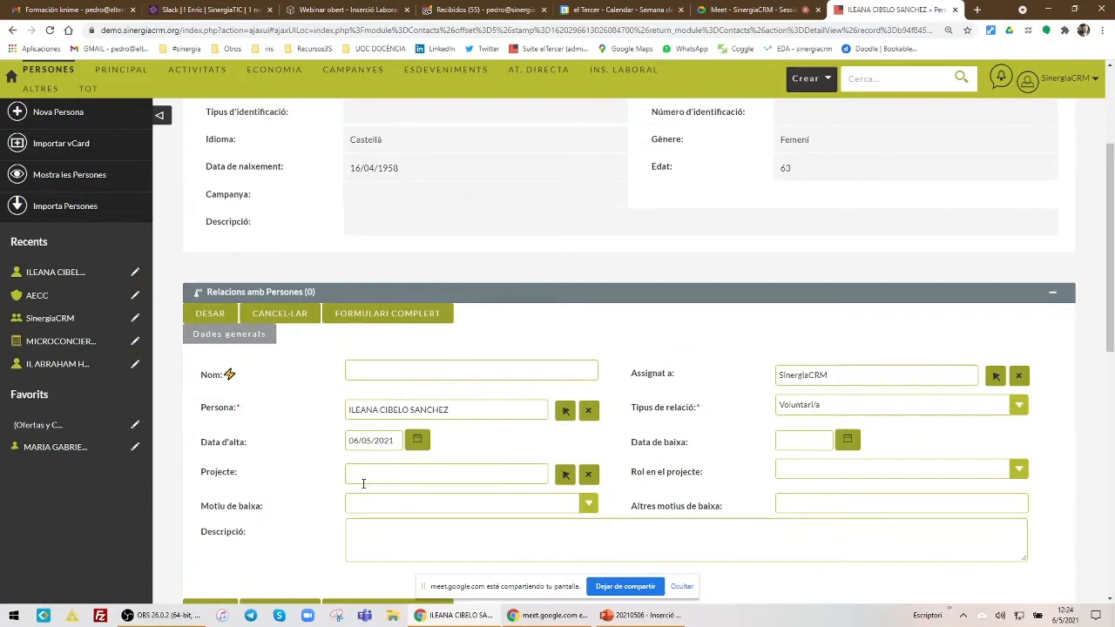
pyautogui.click(399, 446)
pyautogui.press('BackSpace')
pyautogui.write('0')
# - Assign the relationship to project NUEVA BIBLIOTECA with role Coordinador and save it
pyautogui.click(504, 473)
pyautogui.write('r')
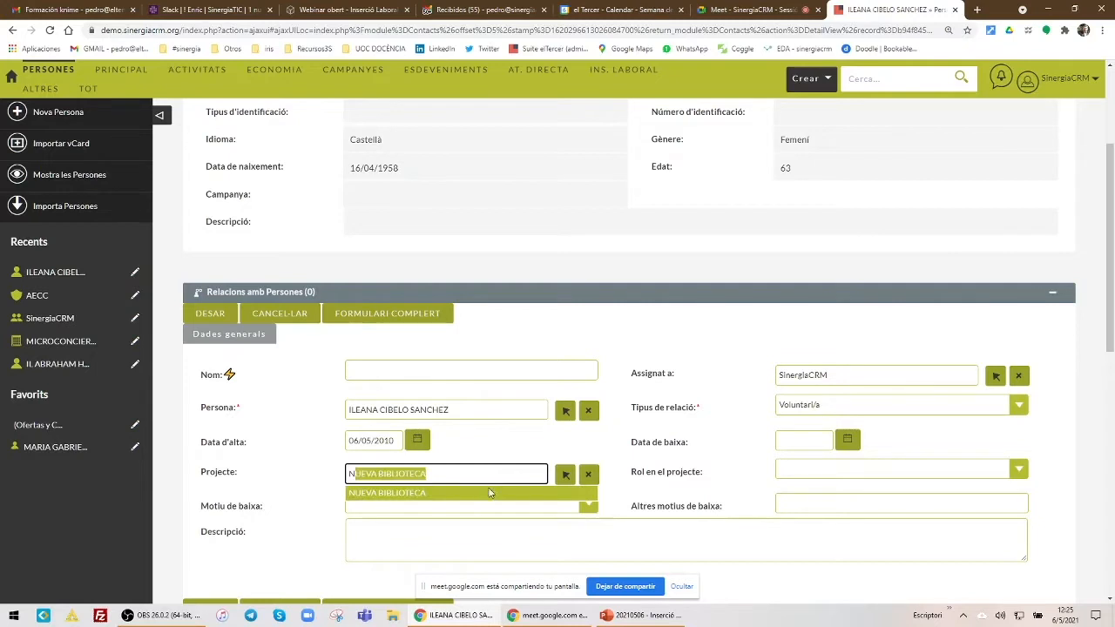
pyautogui.click(480, 498)
pyautogui.click(880, 469)
pyautogui.click(836, 505)
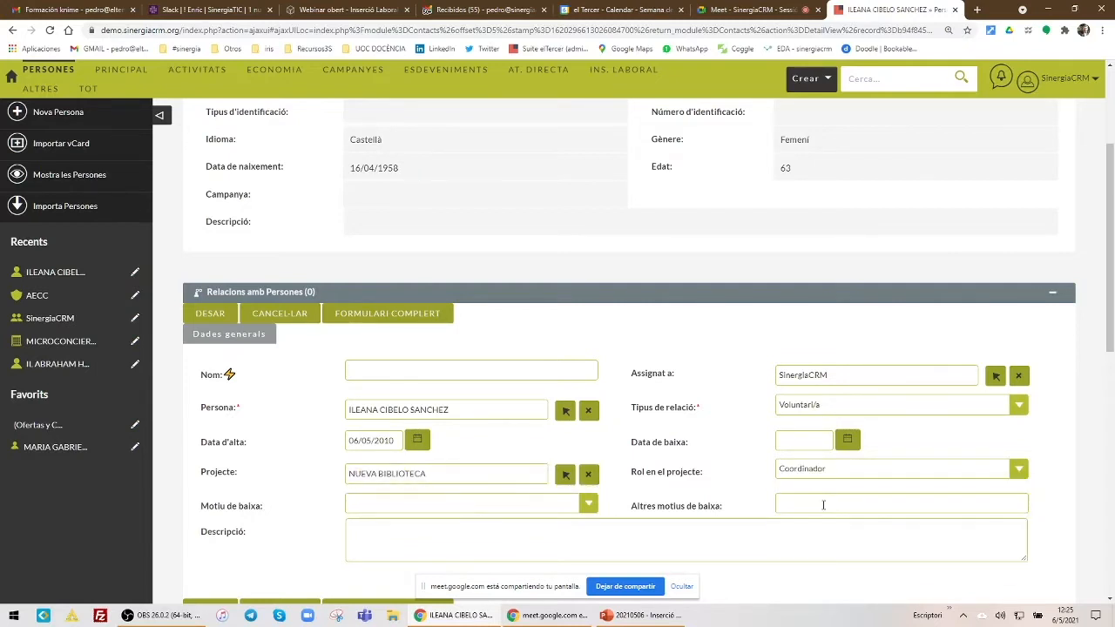
pyautogui.click(209, 315)
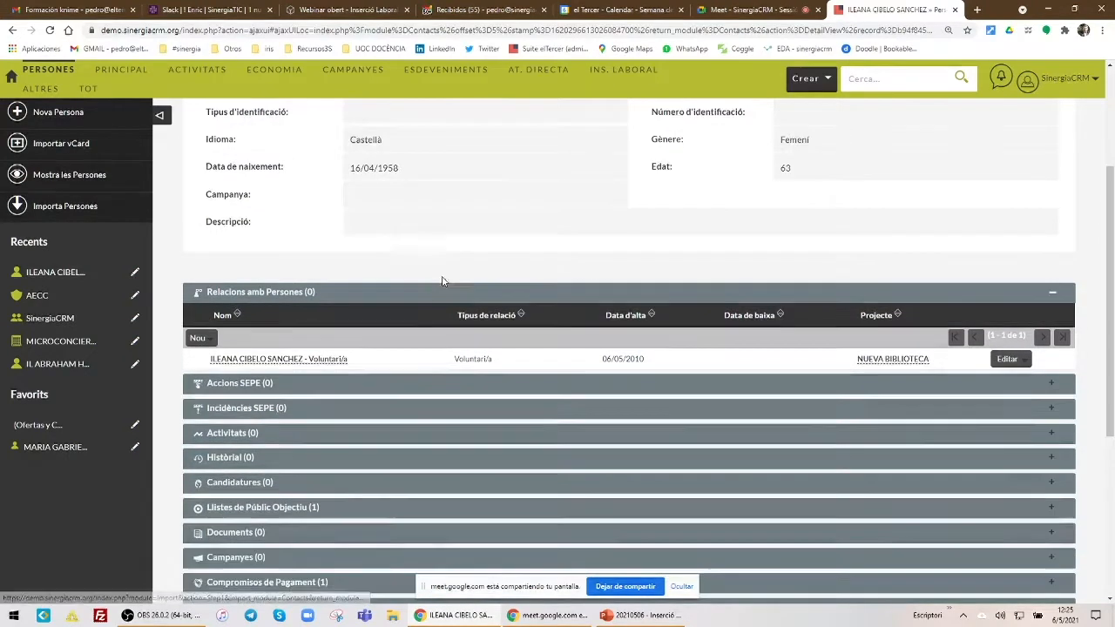
# - Start a second relationship for the same person with type Treballador/a
pyautogui.scroll(3, 444, 279)
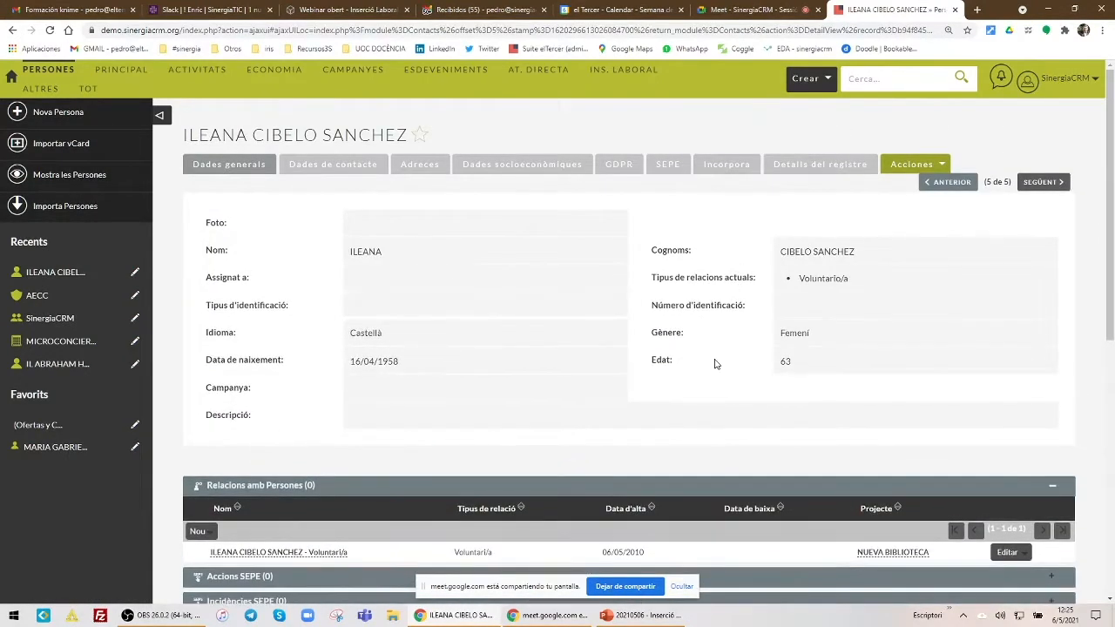
pyautogui.scroll(-3, 715, 364)
pyautogui.scroll(2, 588, 358)
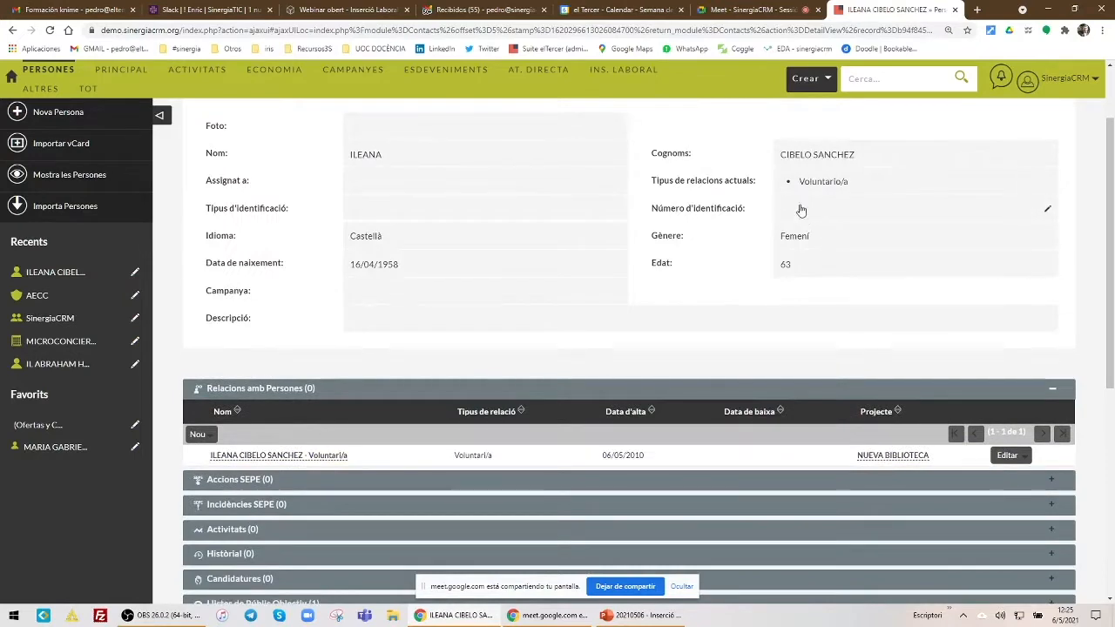
pyautogui.click(198, 434)
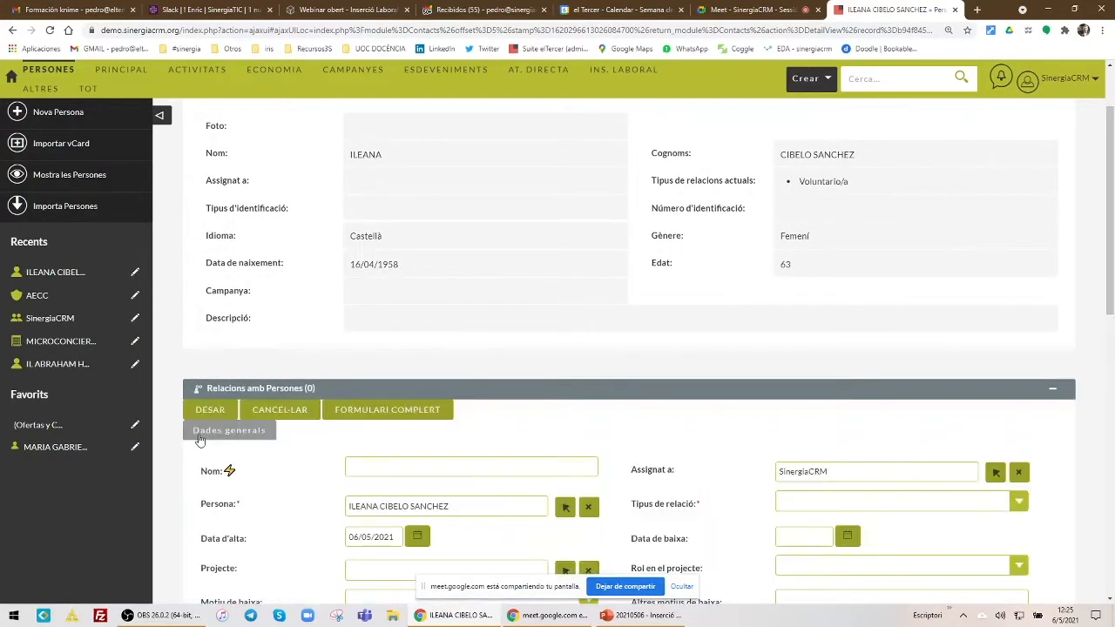
pyautogui.click(789, 504)
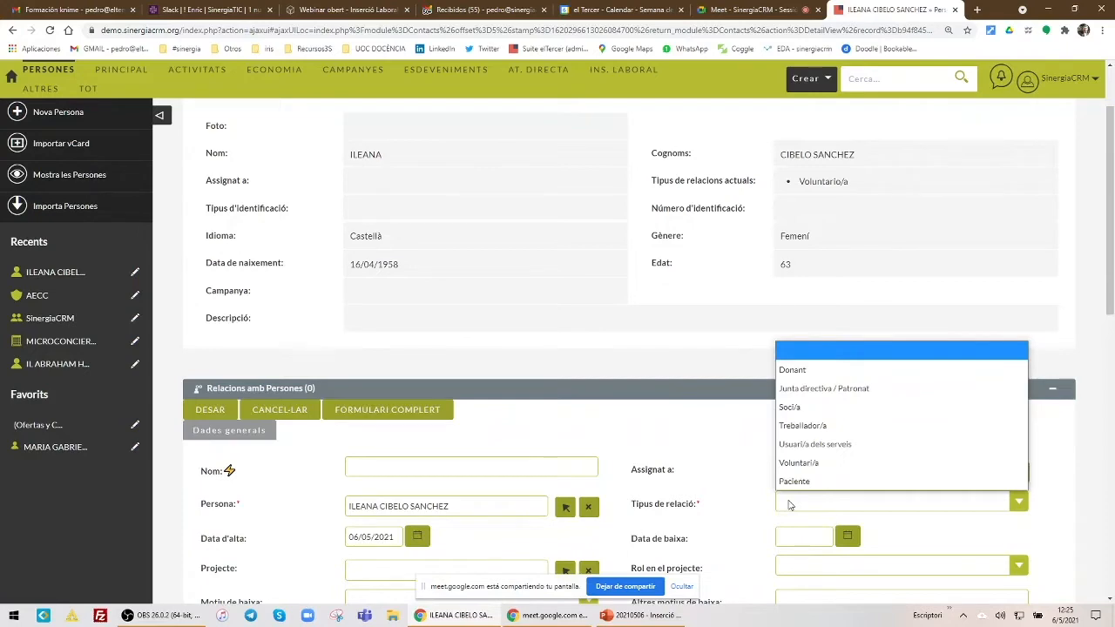
pyautogui.click(803, 426)
# - Set the worker relationship's Data d'alta to 06/05/2000 and its Data de baixa to 05/05/2004
pyautogui.scroll(-2, 520, 391)
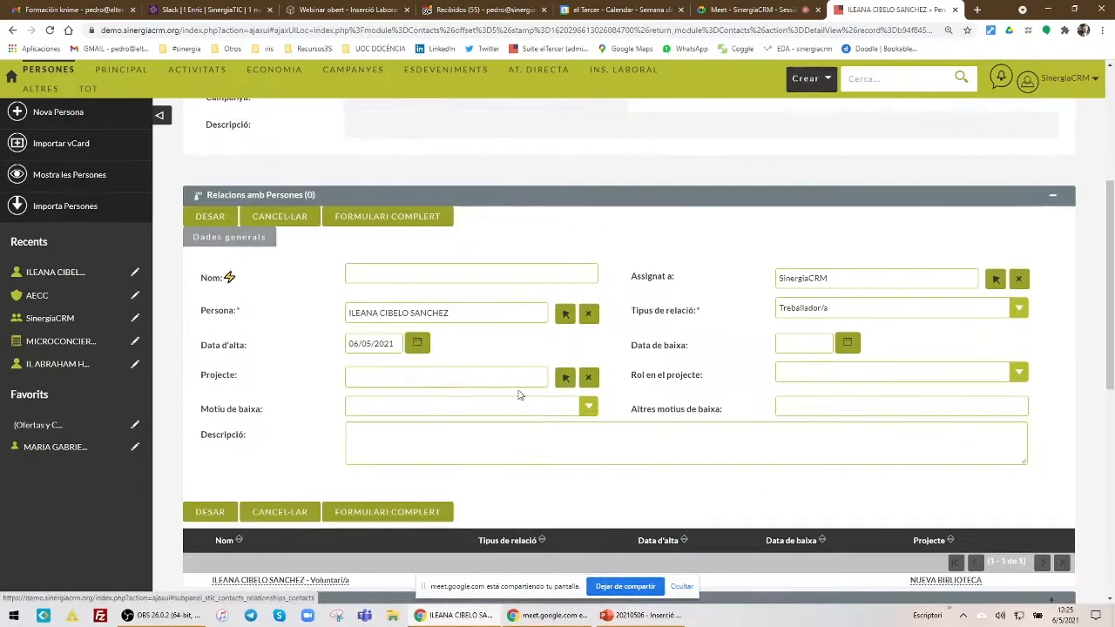
pyautogui.click(380, 345)
pyautogui.press('Delete')
pyautogui.press('Delete')
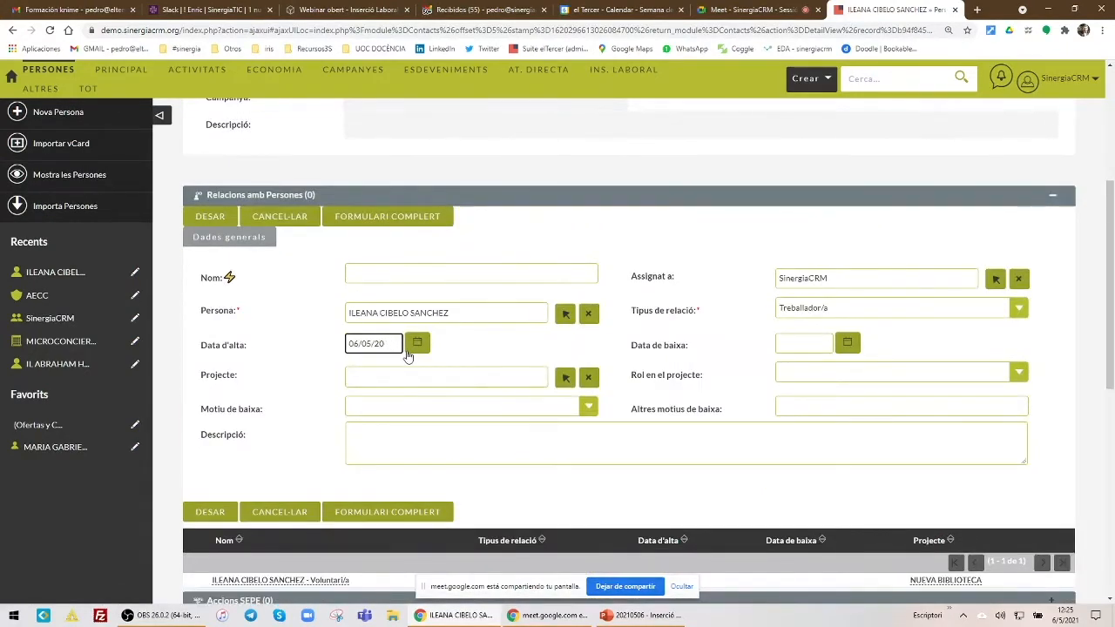
pyautogui.write('00')
pyautogui.click(839, 344)
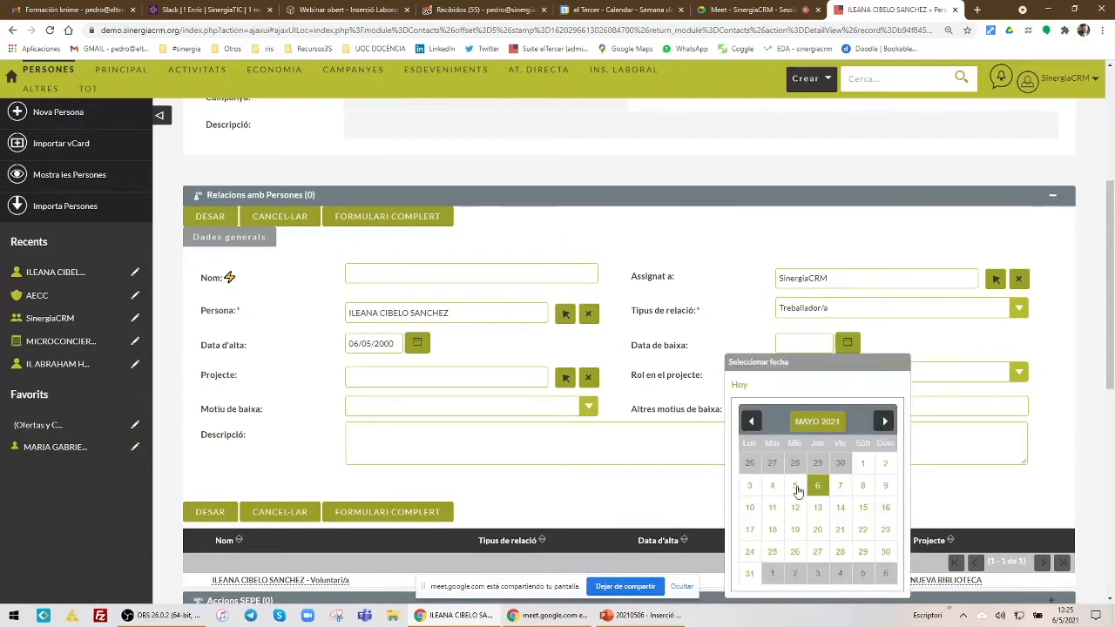
pyautogui.click(796, 480)
pyautogui.click(829, 345)
pyautogui.press('BackSpace')
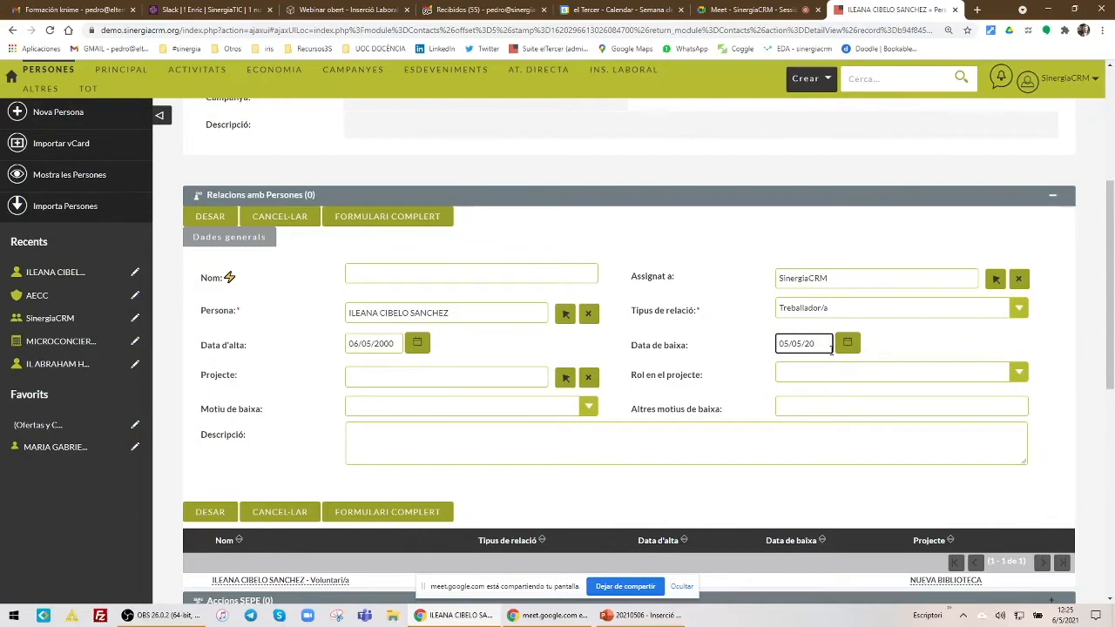
pyautogui.write('4')
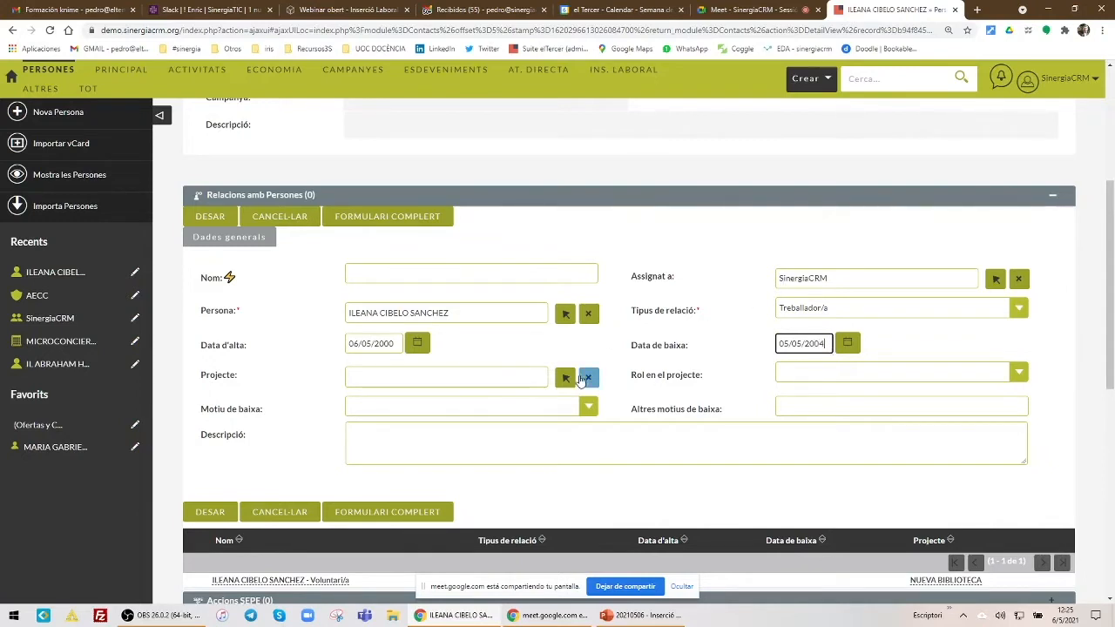
# - Set the Motiu de baixa to Altres and save the worker relationship
pyautogui.click(589, 407)
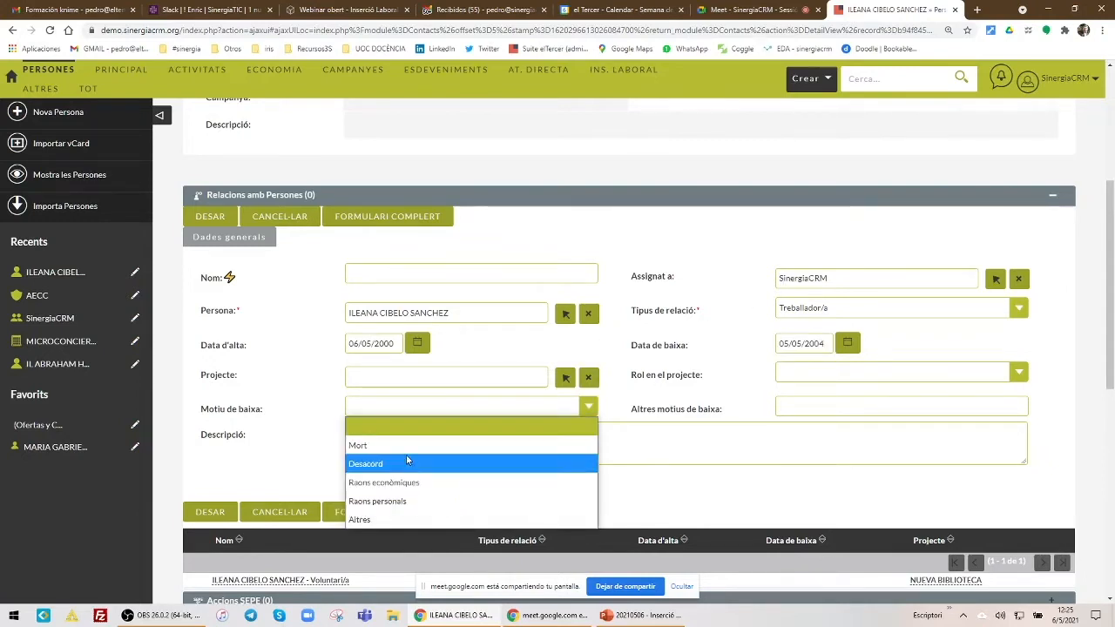
pyautogui.click(361, 520)
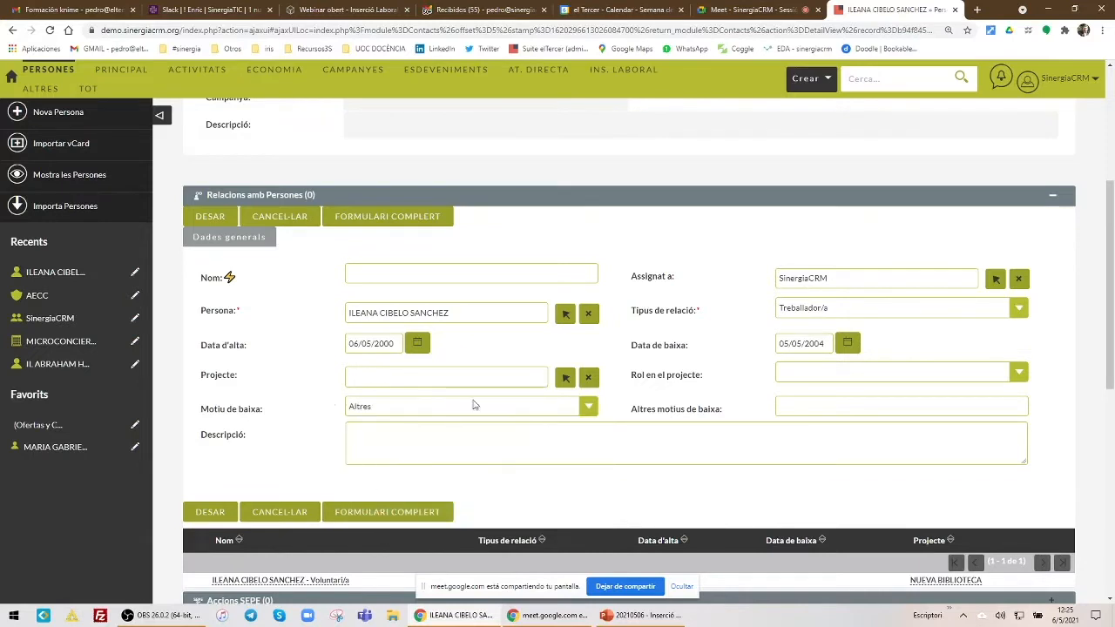
pyautogui.click(209, 217)
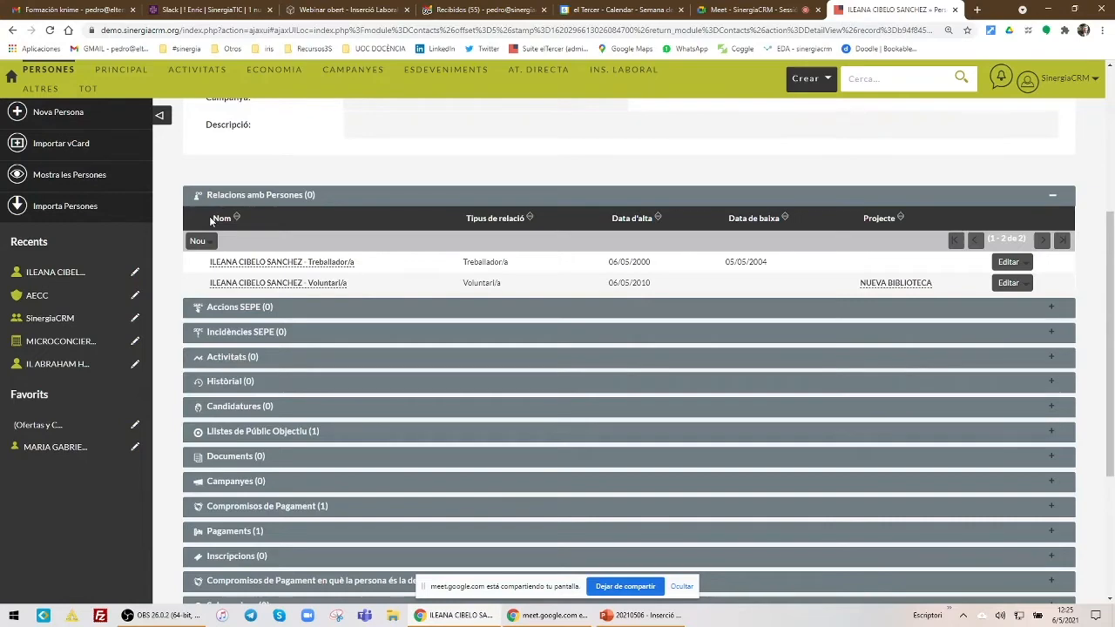
# - Start a third relationship with type Usuari/a dels serveis and assign it to project INSERCIÓ LABORAL
pyautogui.scroll(4, 898, 244)
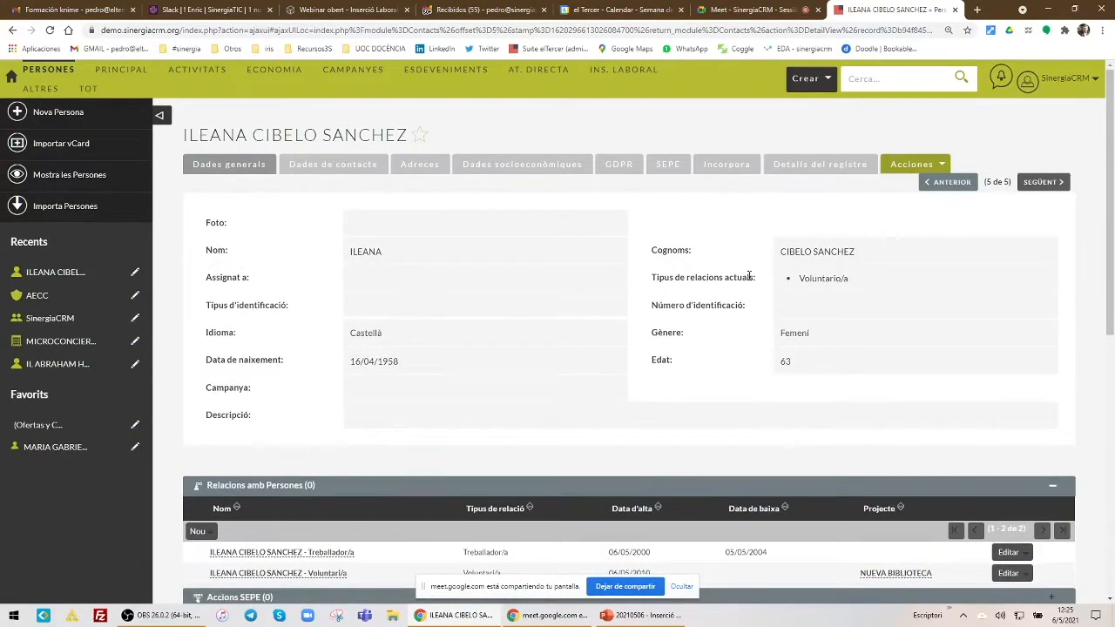
pyautogui.scroll(-2, 793, 286)
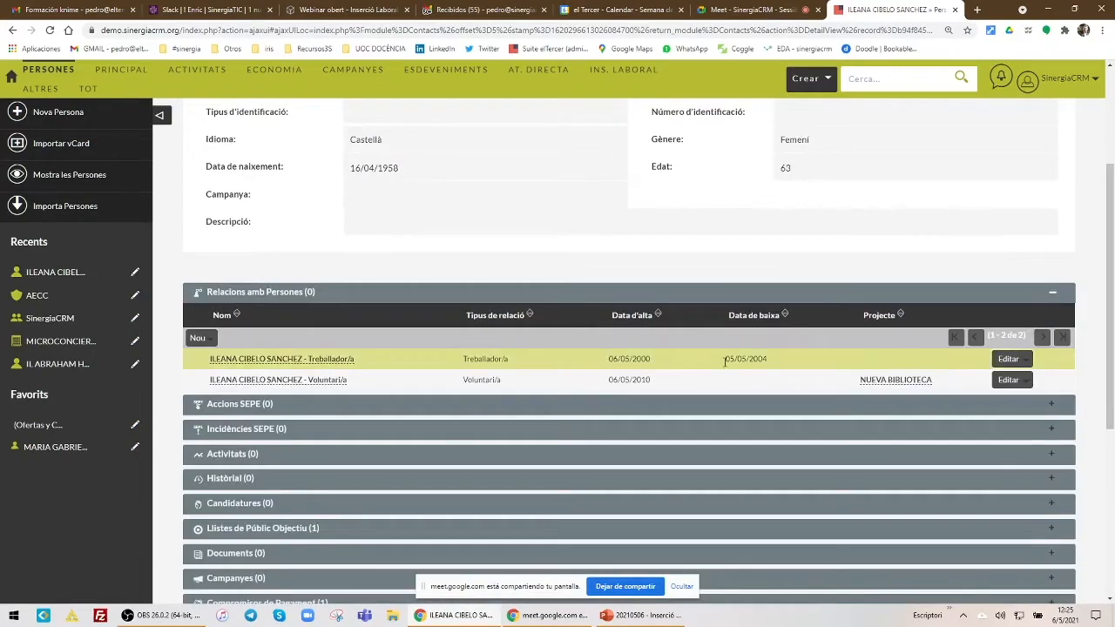
pyautogui.click(197, 339)
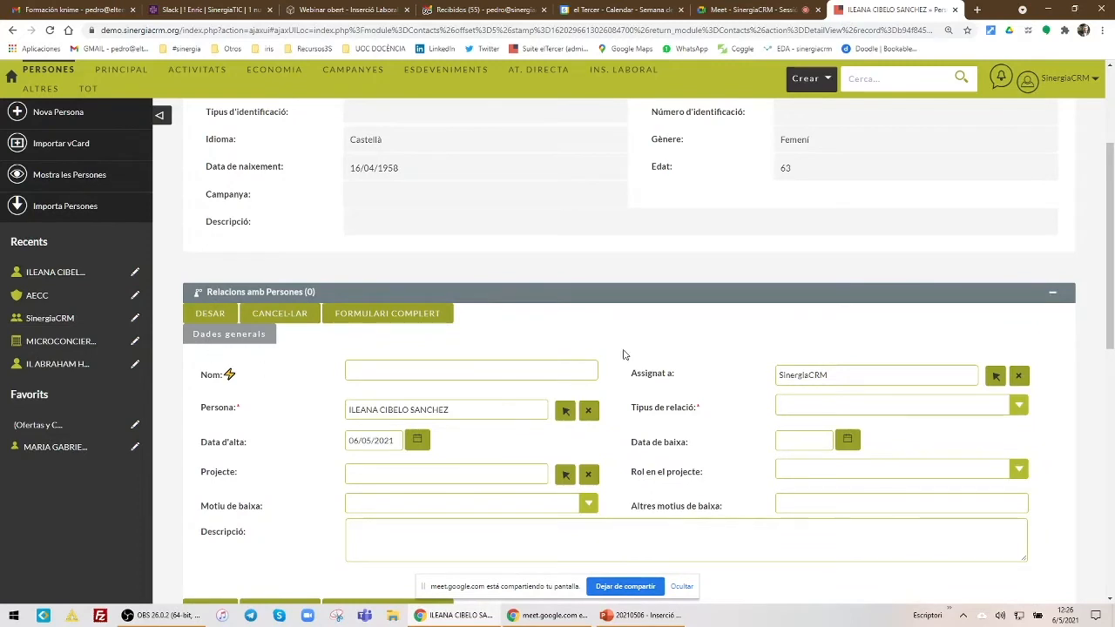
pyautogui.click(794, 404)
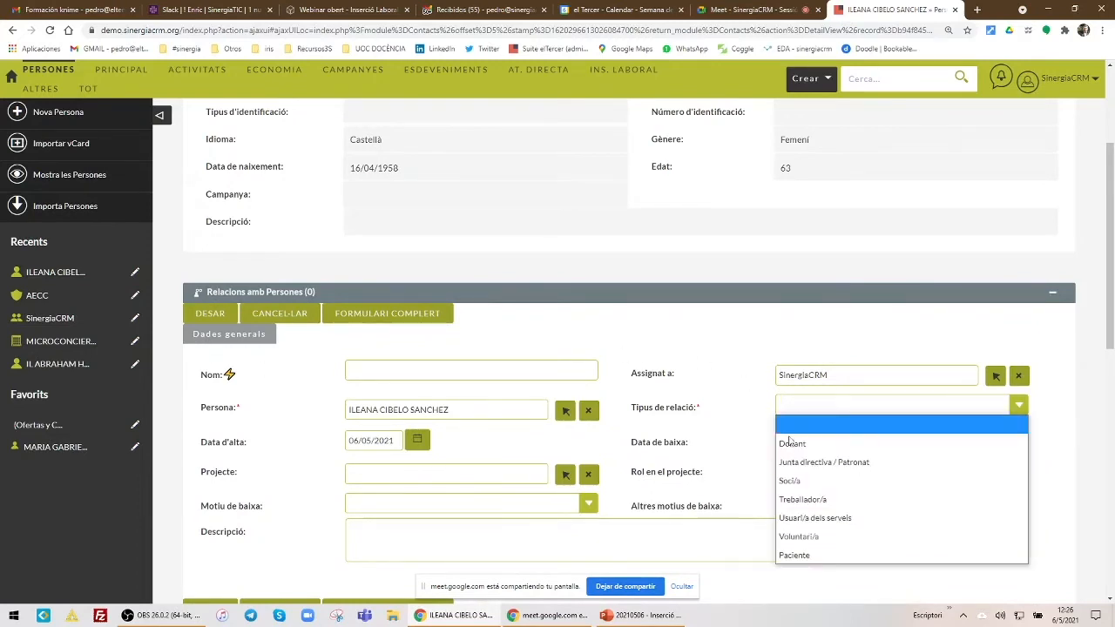
pyautogui.click(807, 518)
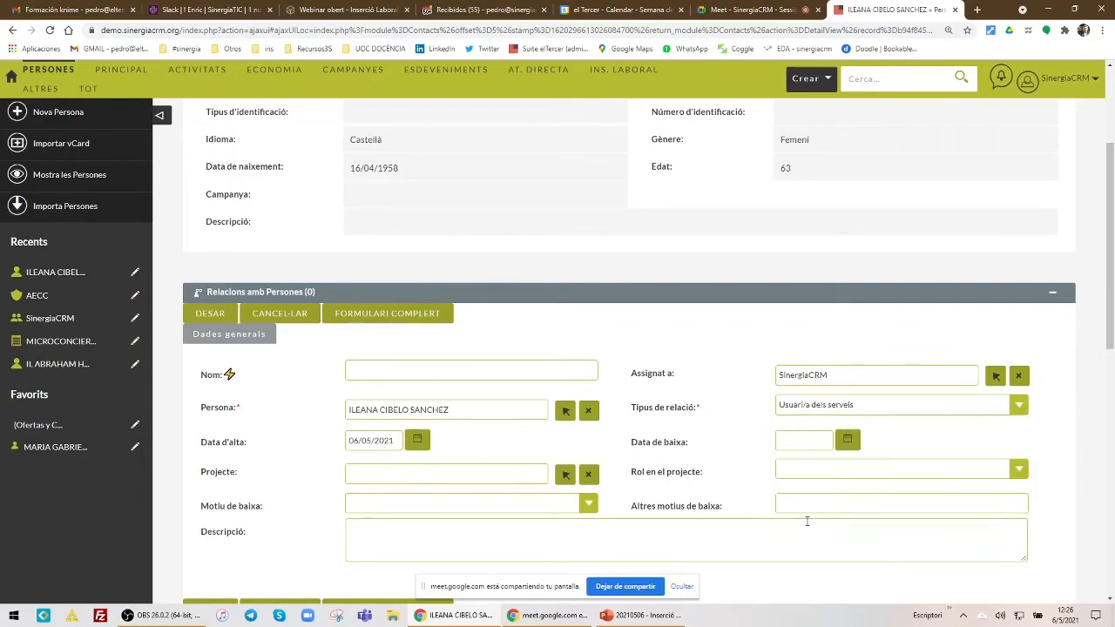
pyautogui.click(389, 470)
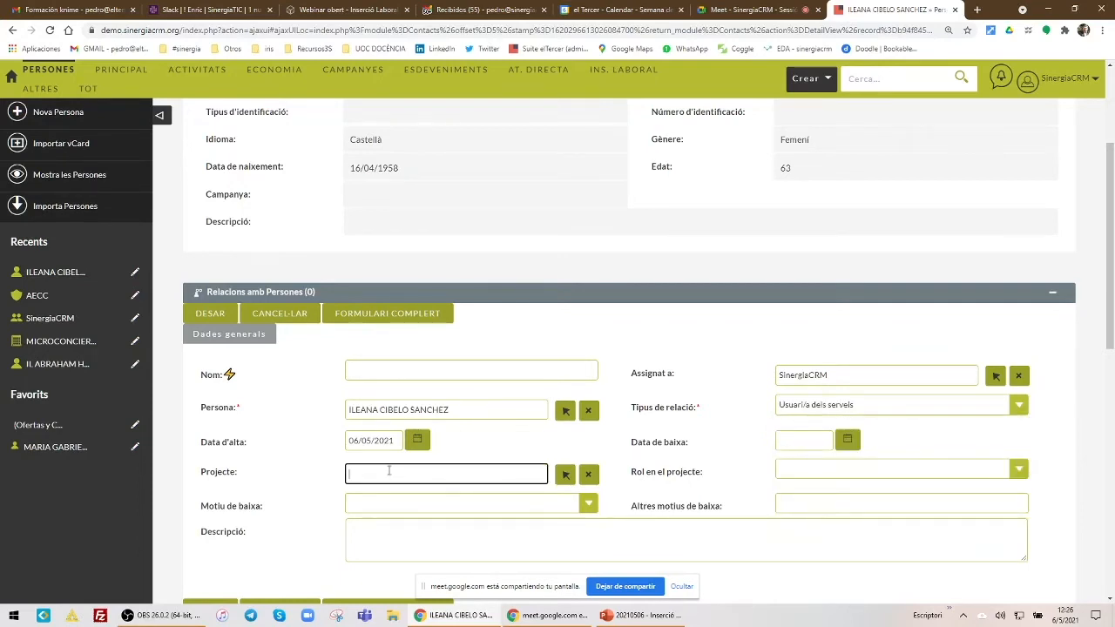
pyautogui.write('in')
pyautogui.click(384, 493)
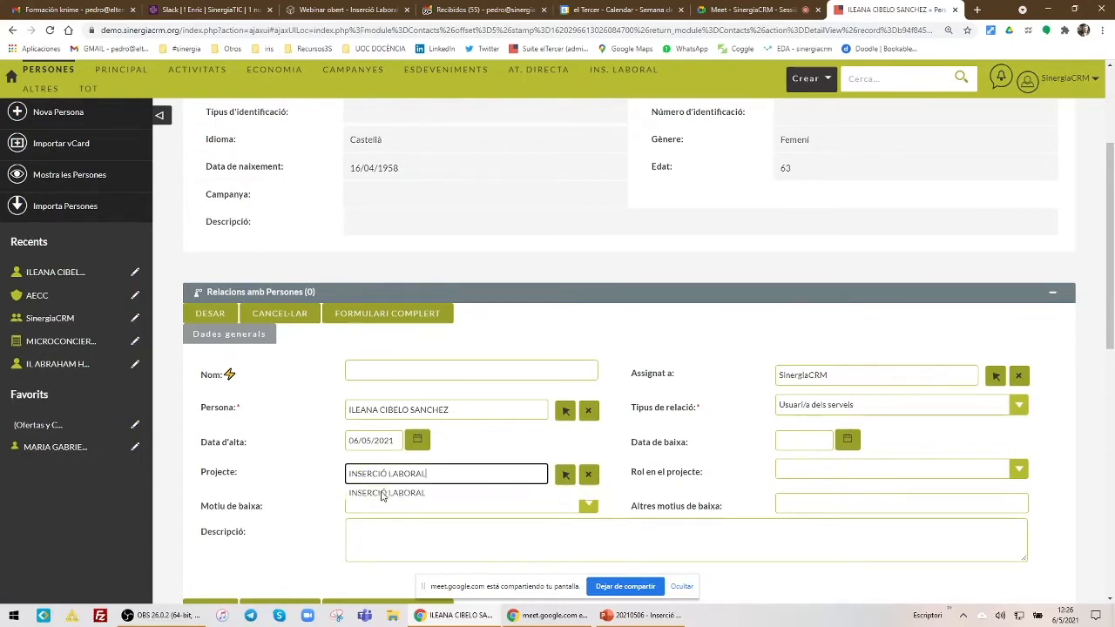
# - Set the service-user relationship's Data d'alta to 06/05/2010 and save it
pyautogui.click(392, 441)
pyautogui.press('BackSpace')
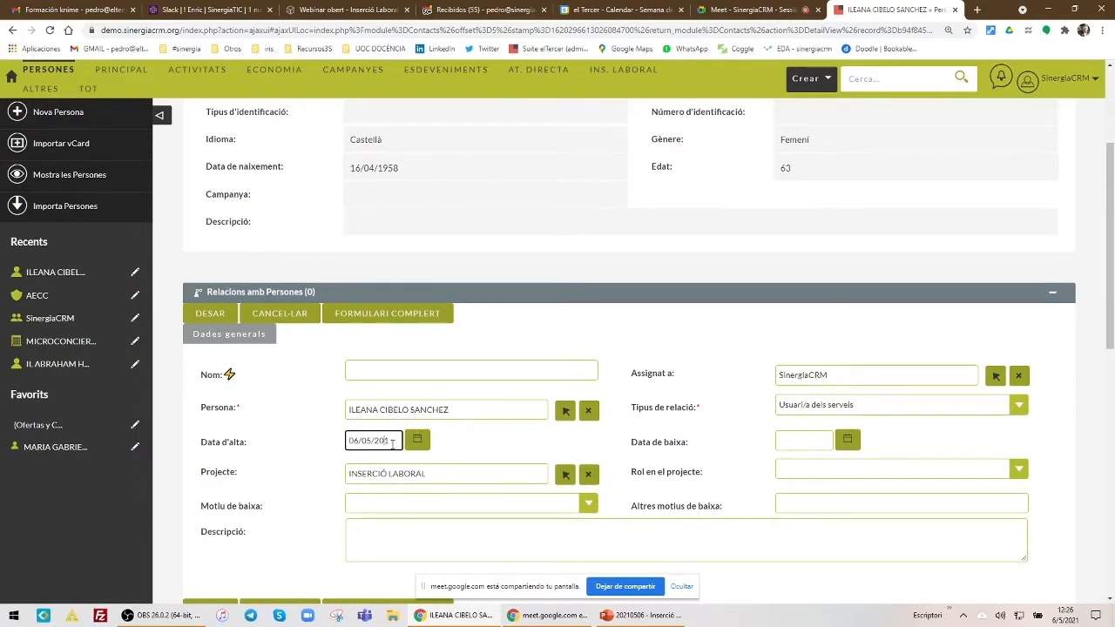
pyautogui.write('0')
pyautogui.click(505, 444)
pyautogui.click(208, 317)
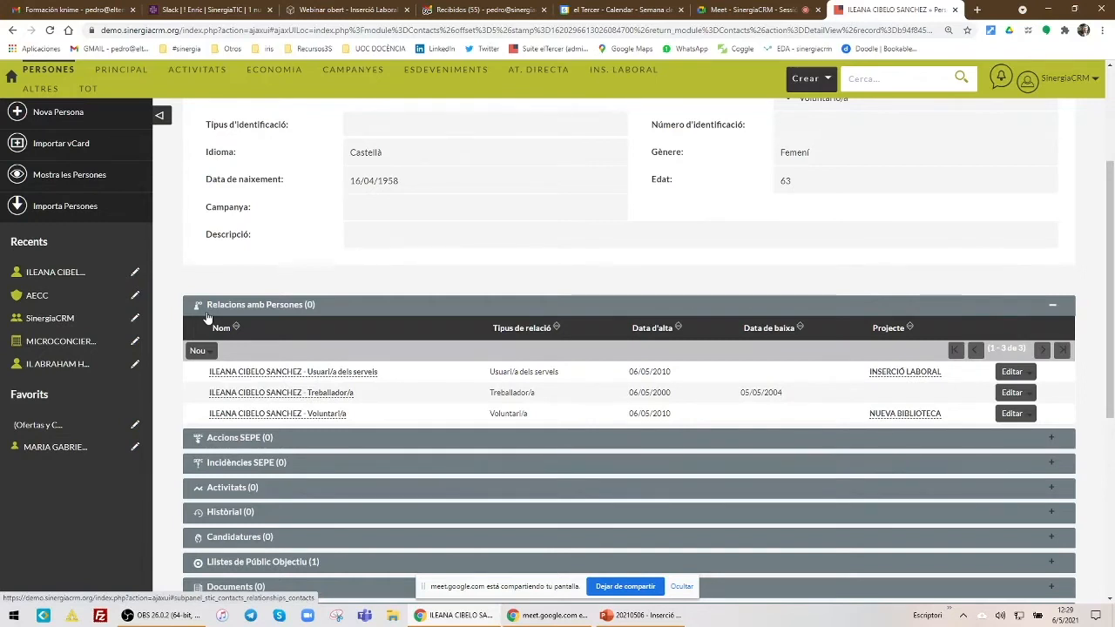
pyautogui.moveTo(117, 77)
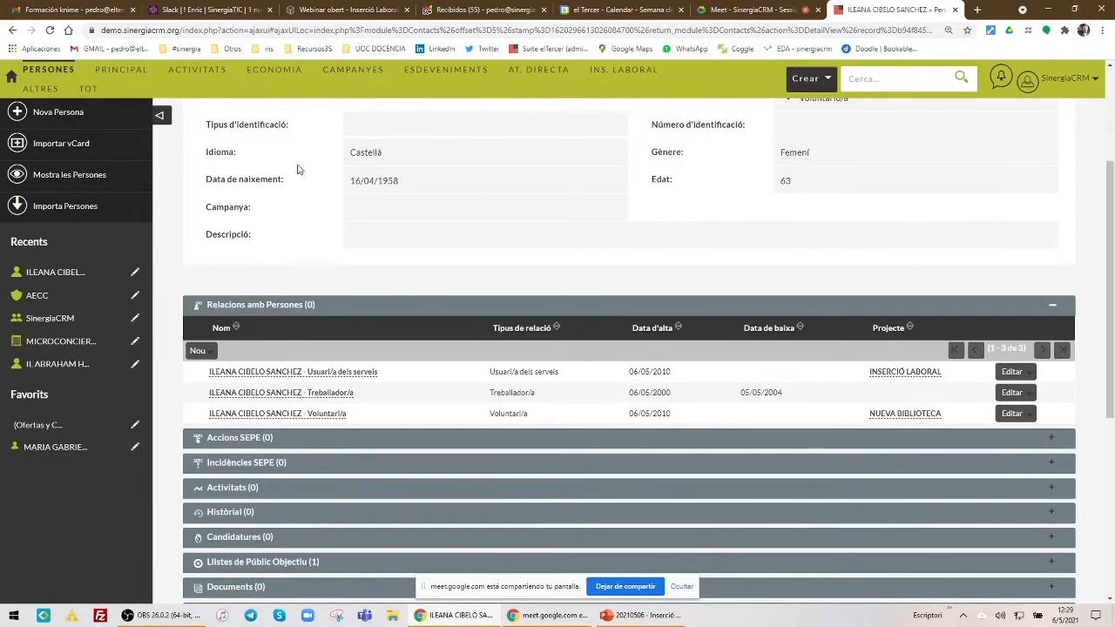
pyautogui.moveTo(192, 83)
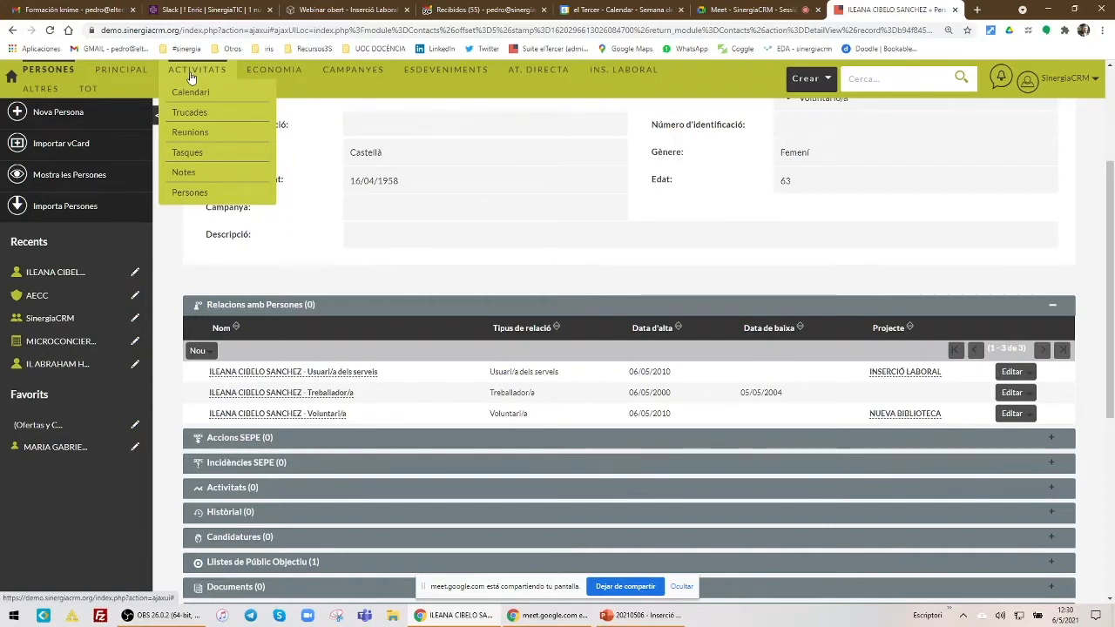
pyautogui.moveTo(265, 77)
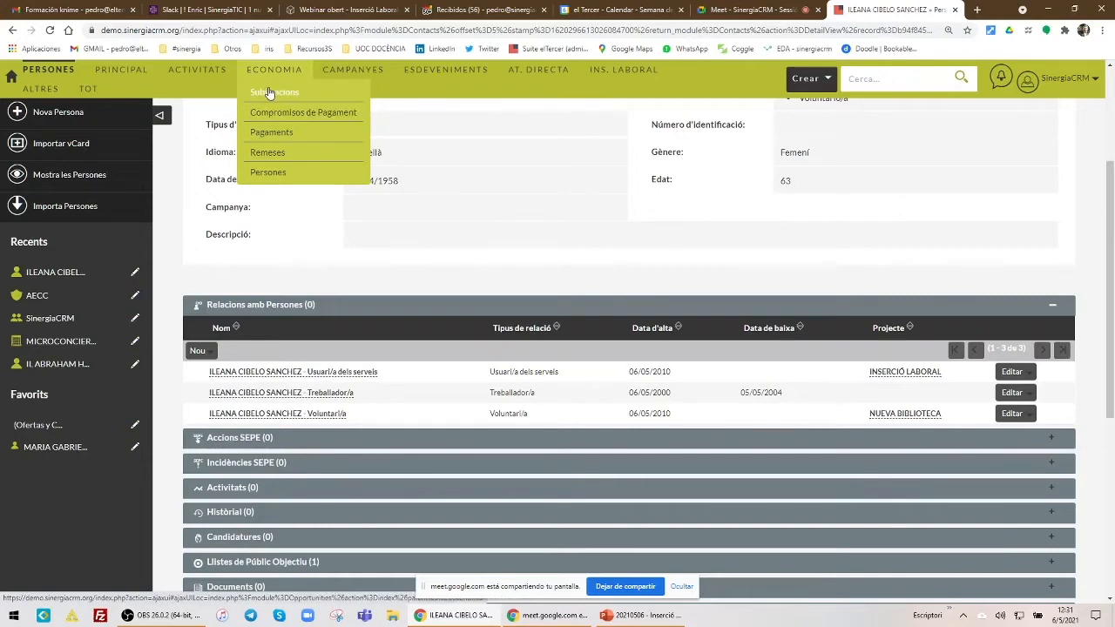
# - Open the GESTAFE - 2021 grant from the Subvencions list and expand its Interlocutors and Documents sections
pyautogui.click(269, 93)
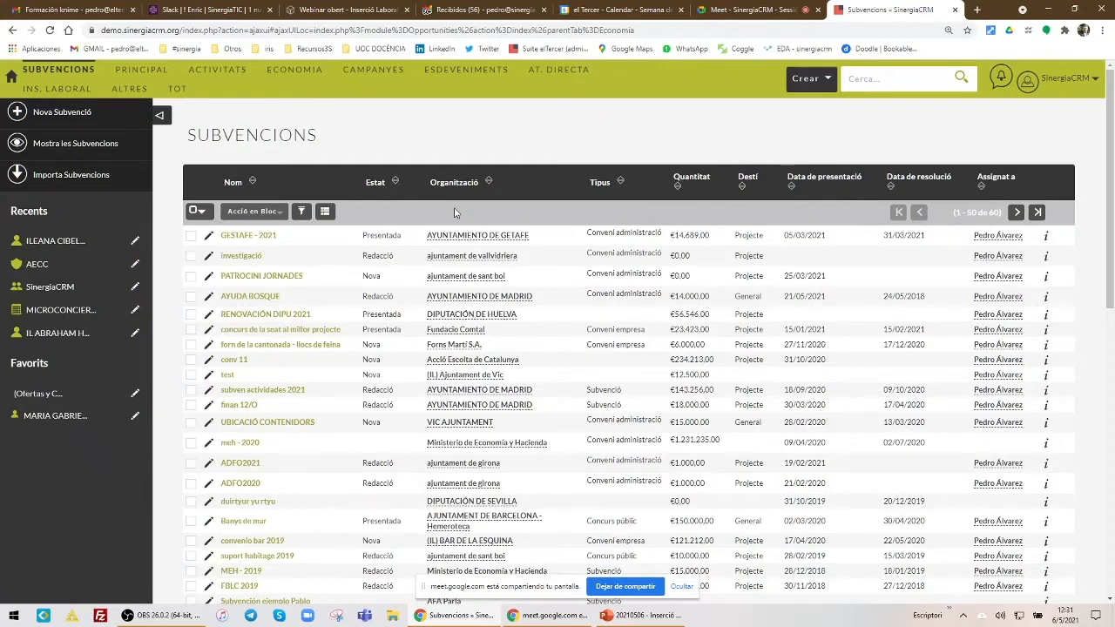
pyautogui.click(243, 237)
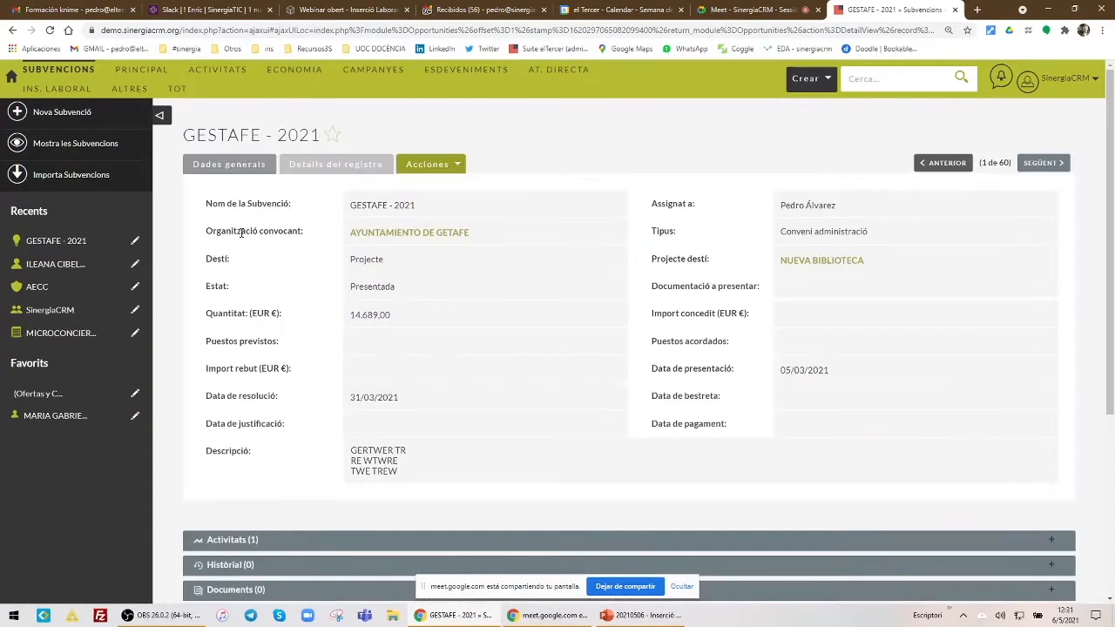
pyautogui.scroll(-2, 247, 466)
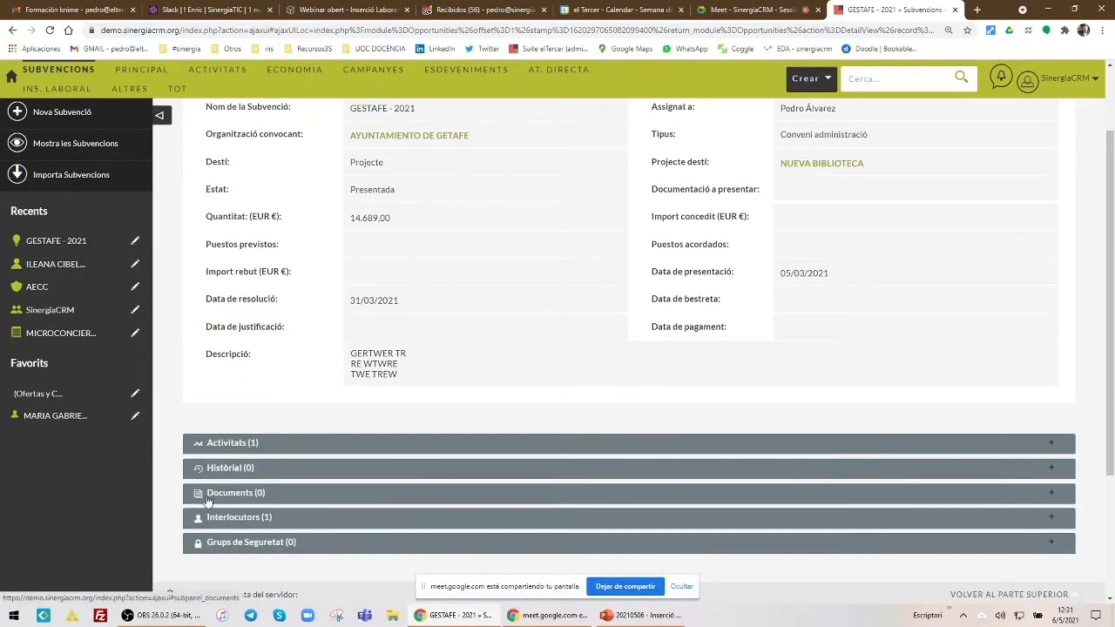
pyautogui.click(217, 520)
pyautogui.click(218, 493)
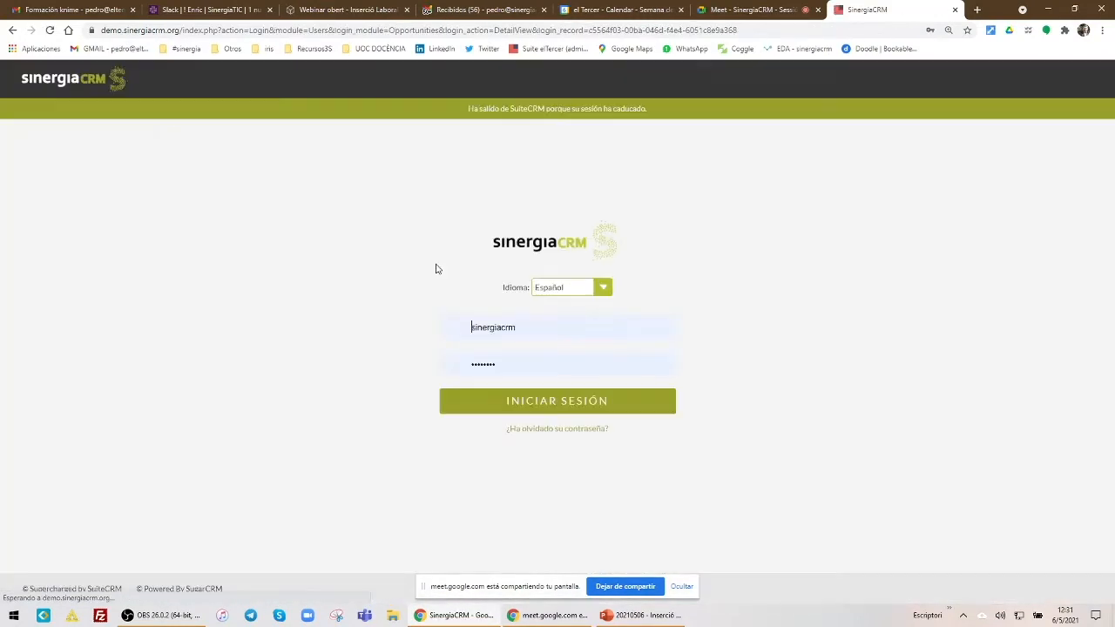
# - Set the login language to Català and sign back in to the CRM
pyautogui.click(601, 291)
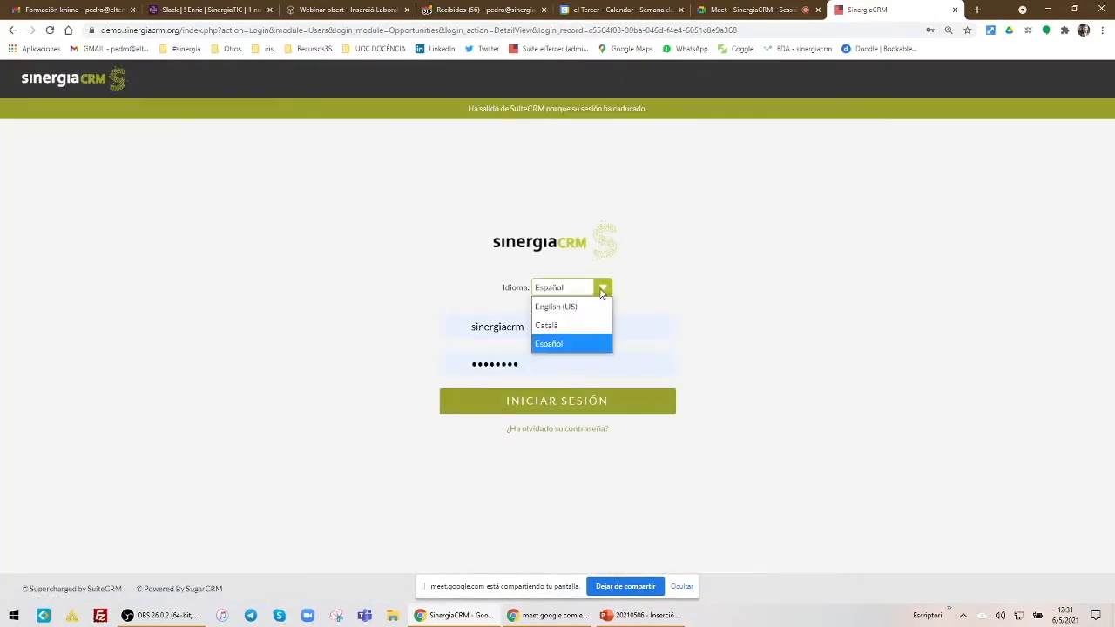
pyautogui.click(576, 324)
pyautogui.click(562, 406)
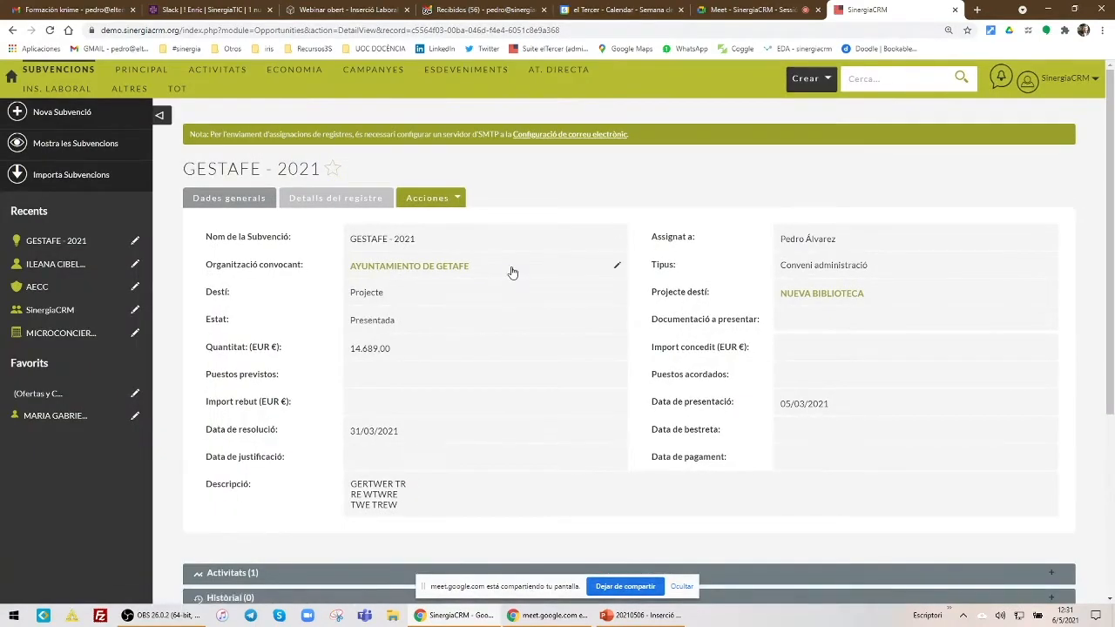
# - Review the GESTAFE - 2021 grant's details, documents and contacts, and return to the list of grants
pyautogui.scroll(-2, 513, 272)
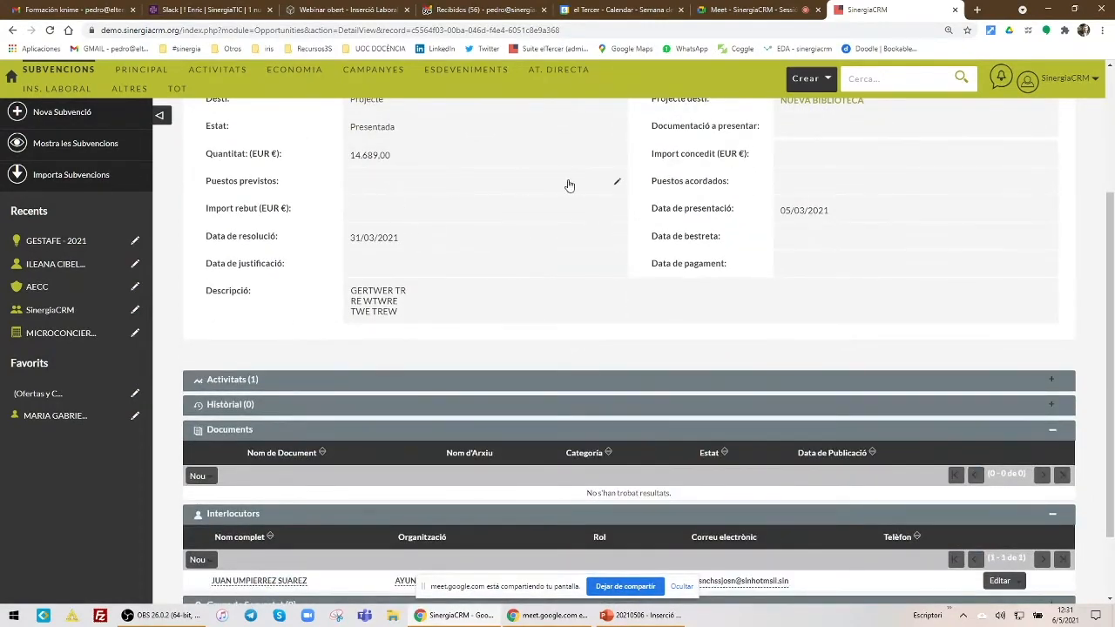
pyautogui.scroll(1, 567, 184)
pyautogui.scroll(1, 548, 185)
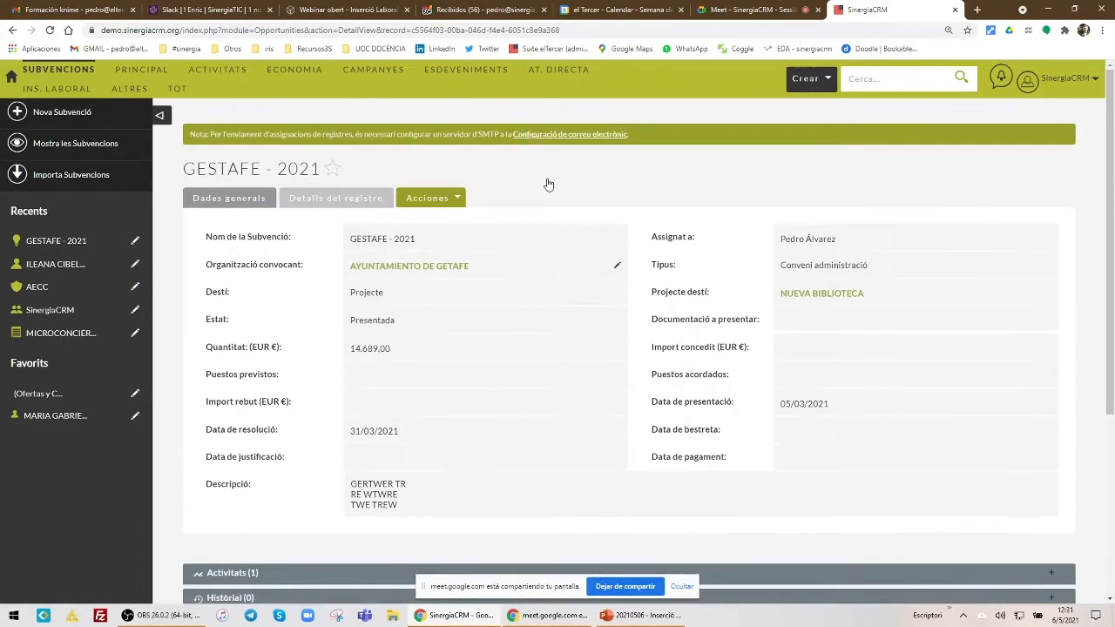
pyautogui.click(68, 144)
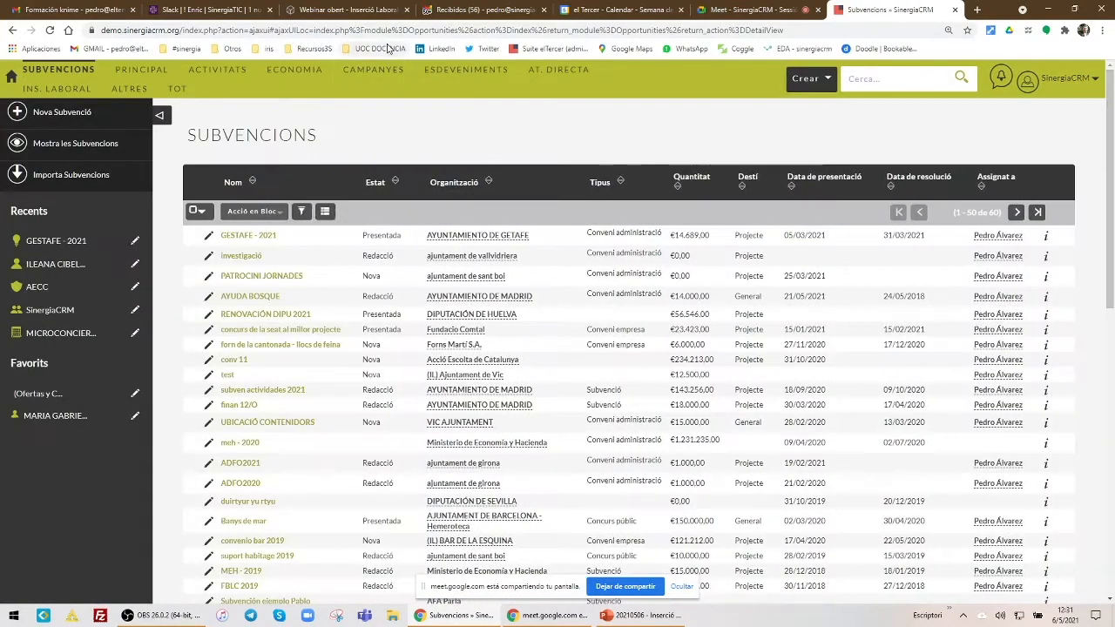
# - Close the Webinar obert browser page and reopen the Subvencions list
pyautogui.click(406, 9)
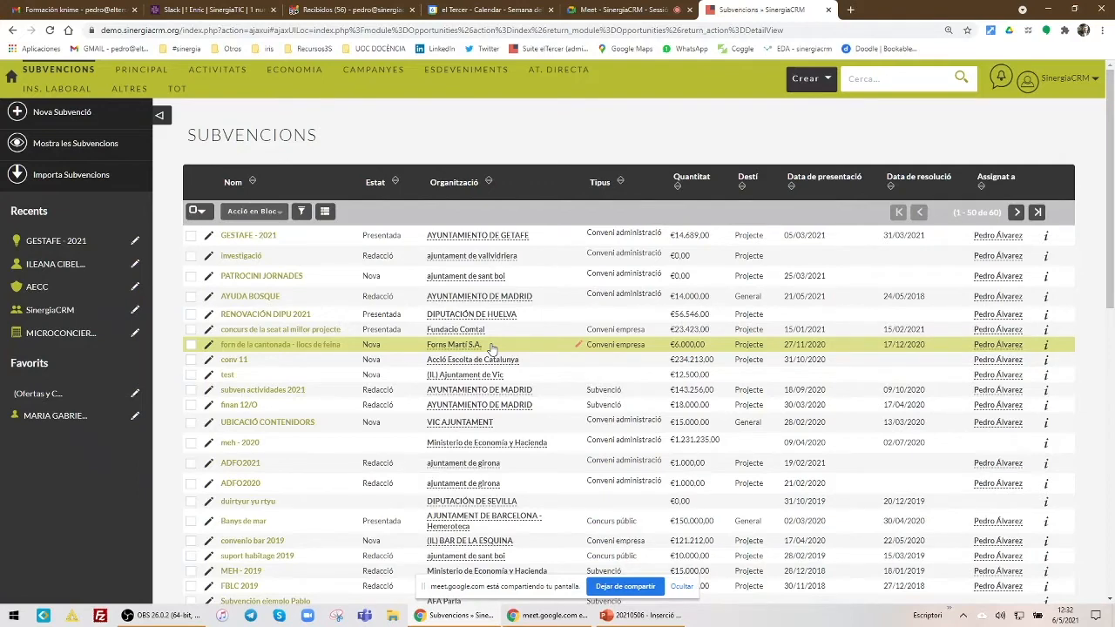
pyautogui.moveTo(297, 72)
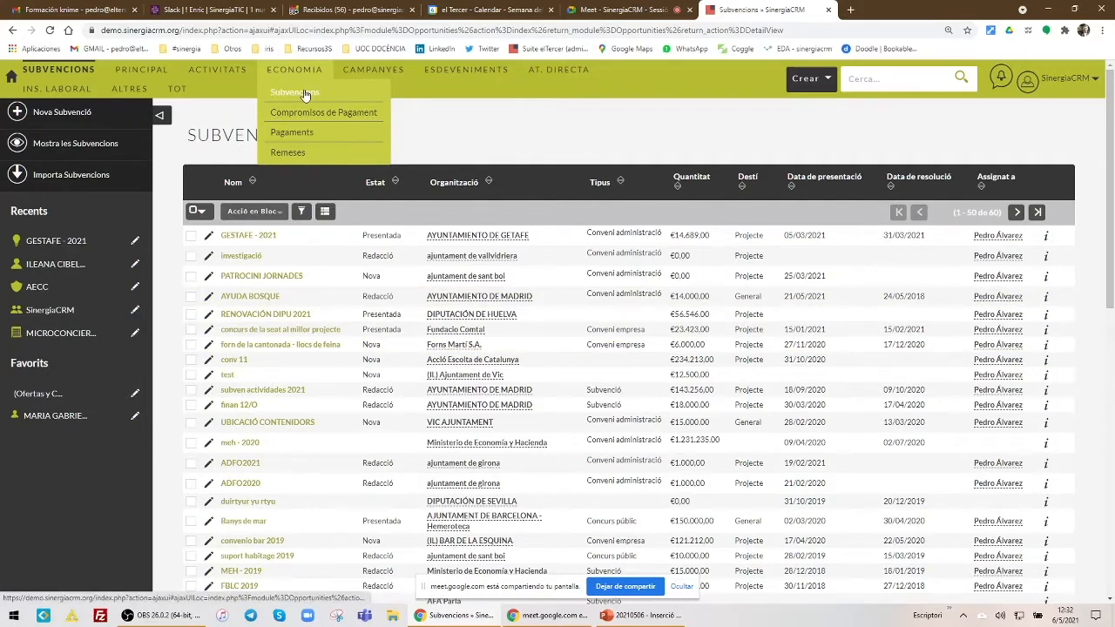
pyautogui.click(304, 94)
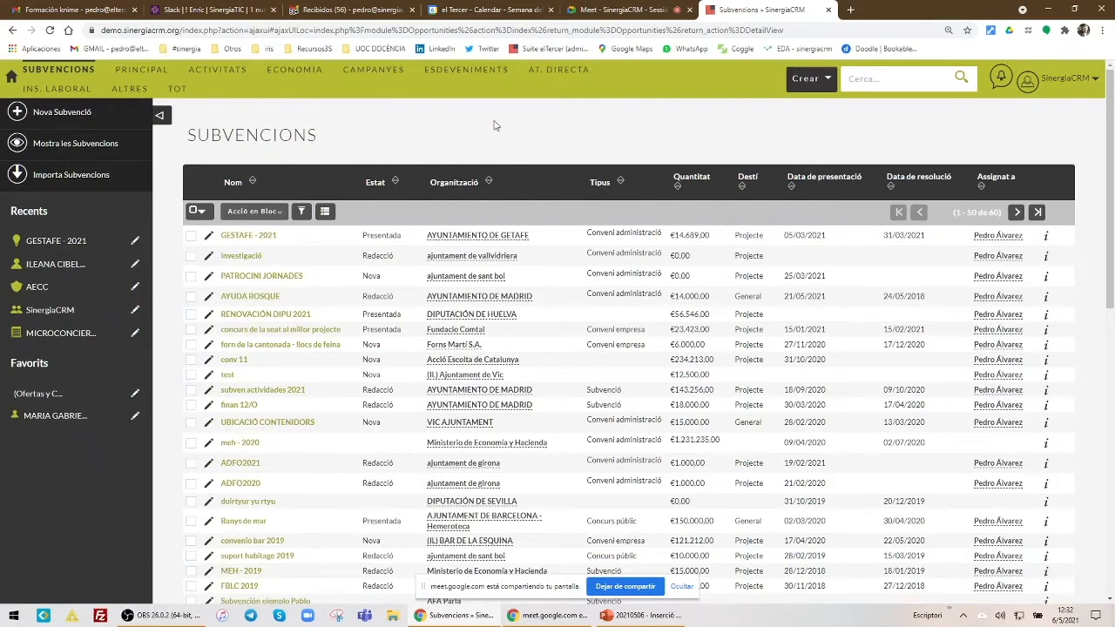
# - Open the CURSO BUROCRACIA event from the Esdeveniments list and expand its Inscripcions section
pyautogui.moveTo(377, 78)
pyautogui.moveTo(466, 71)
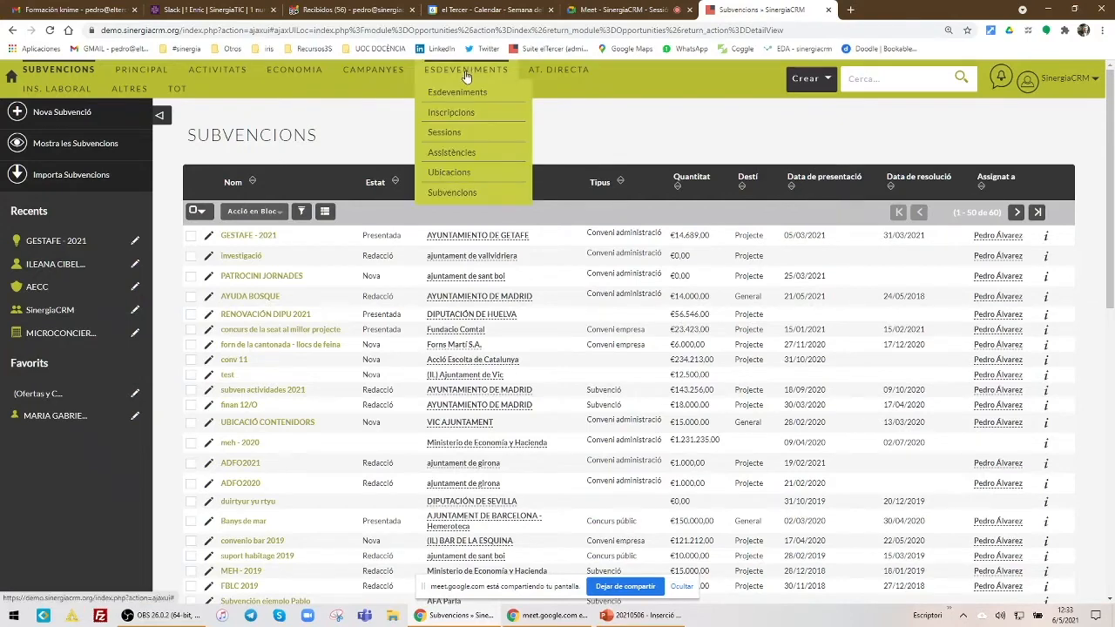
pyautogui.click(461, 93)
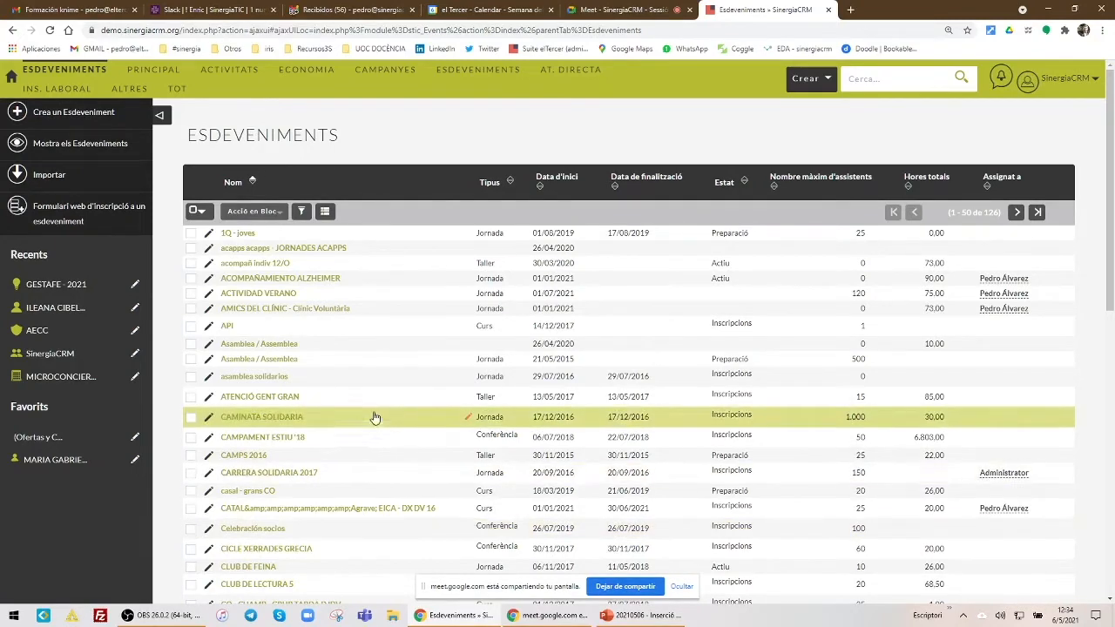
pyautogui.scroll(-1, 371, 417)
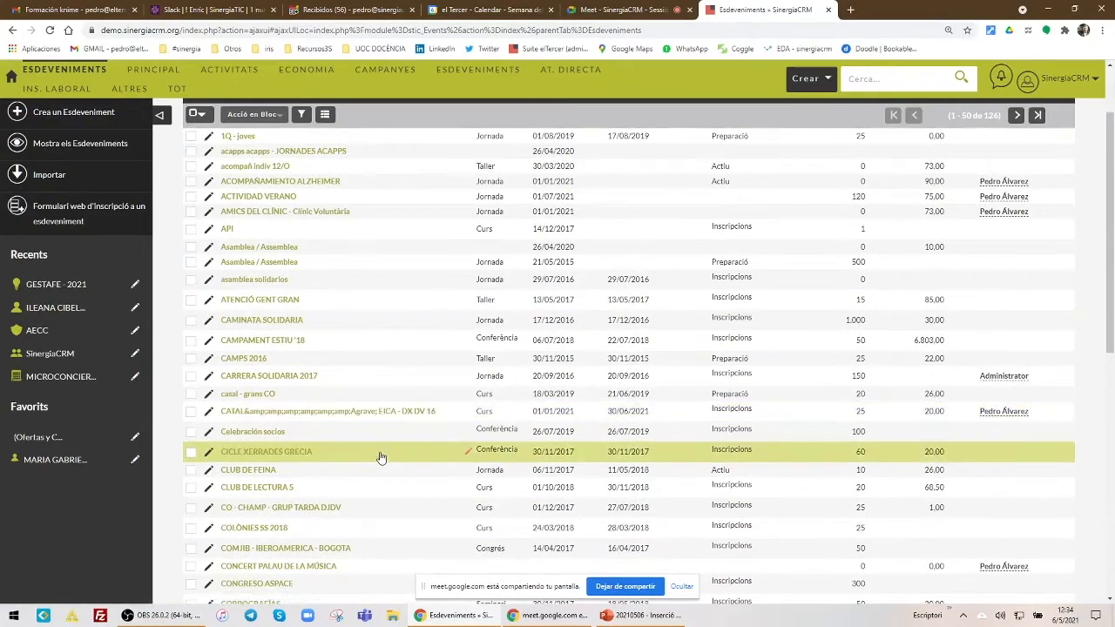
pyautogui.scroll(-2, 381, 459)
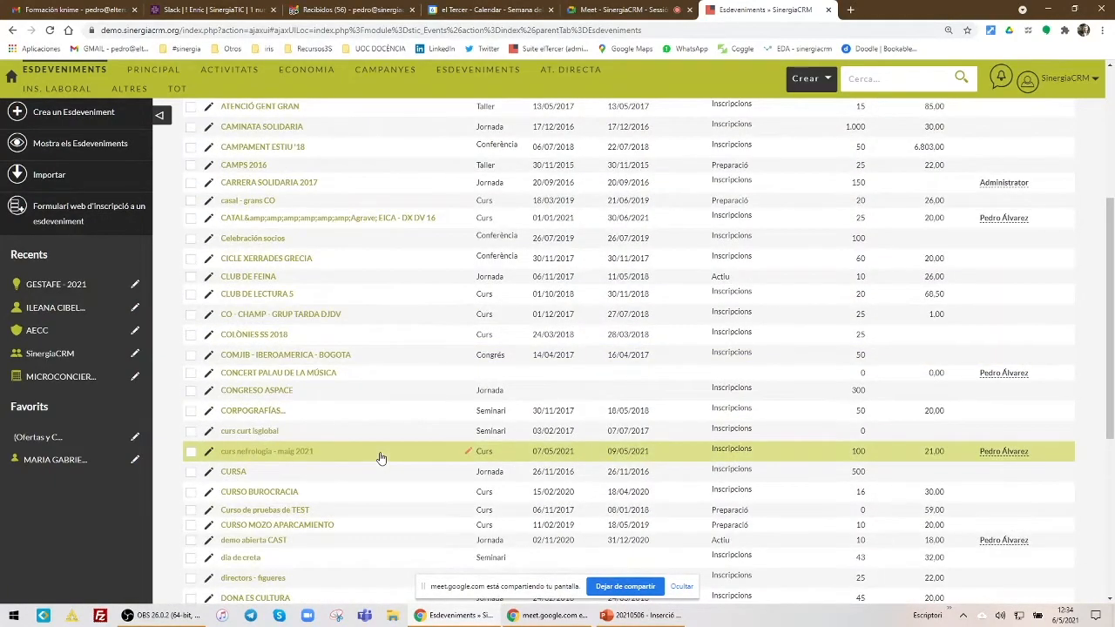
pyautogui.click(290, 501)
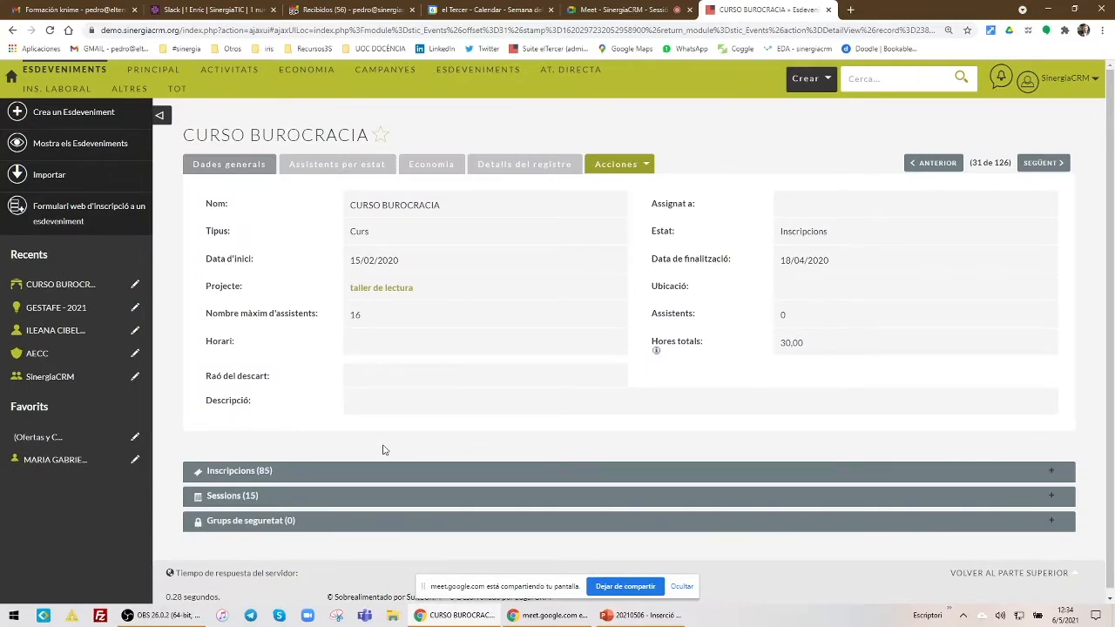
pyautogui.click(219, 478)
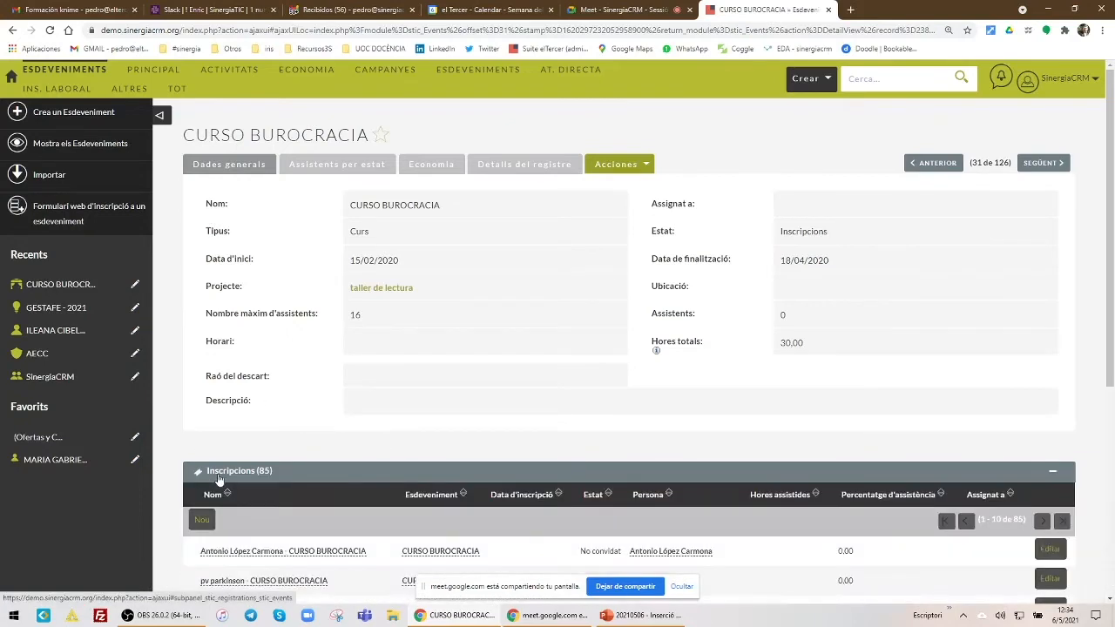
# - Start a new registration for CURSO BUROCRACIA and choose the service user's record as its Persona
pyautogui.scroll(-1, 213, 453)
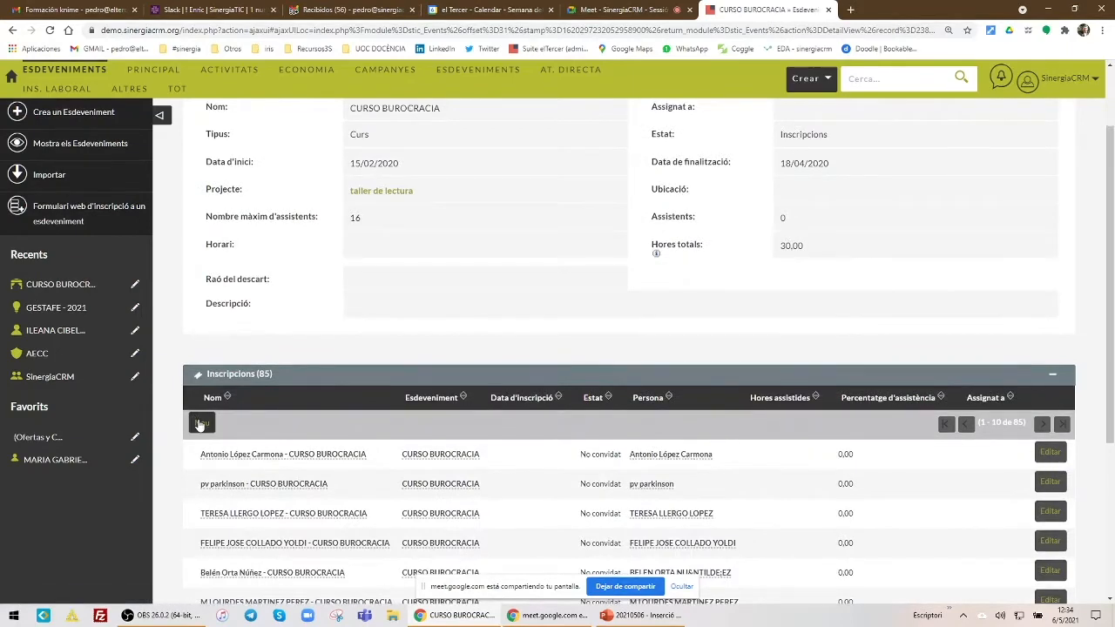
pyautogui.click(200, 425)
pyautogui.scroll(-1, 403, 507)
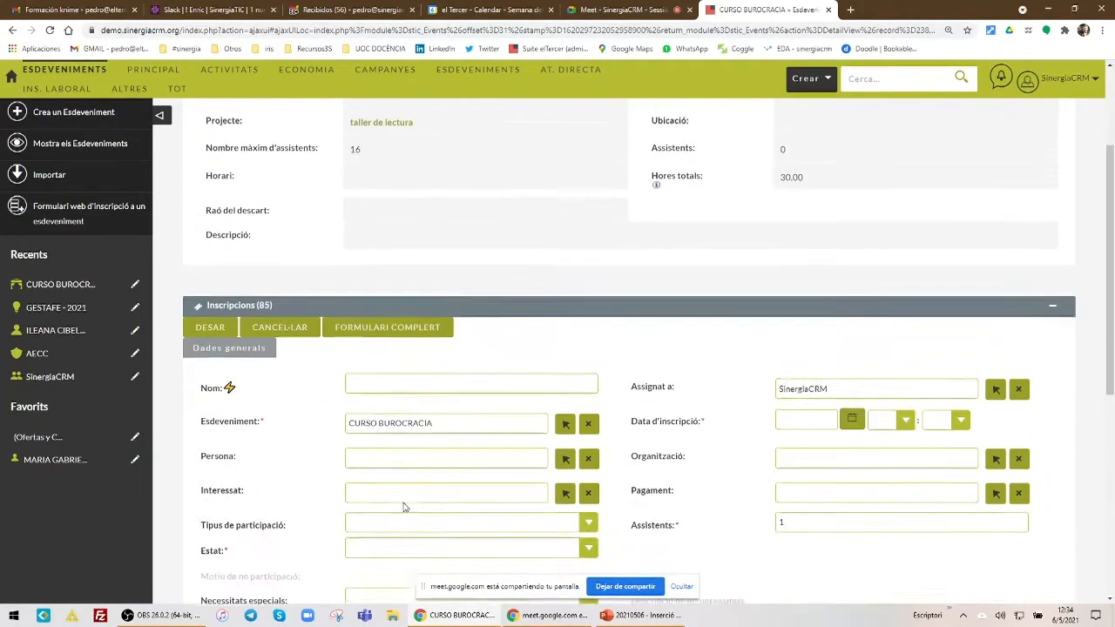
pyautogui.click(388, 427)
pyautogui.write('ile')
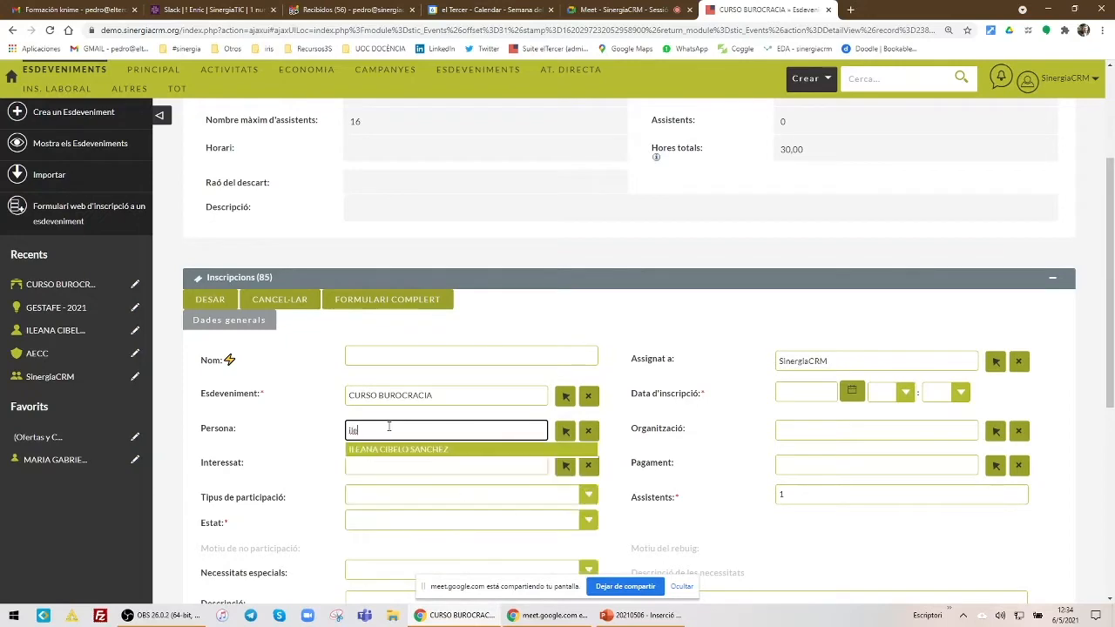
pyautogui.click(372, 450)
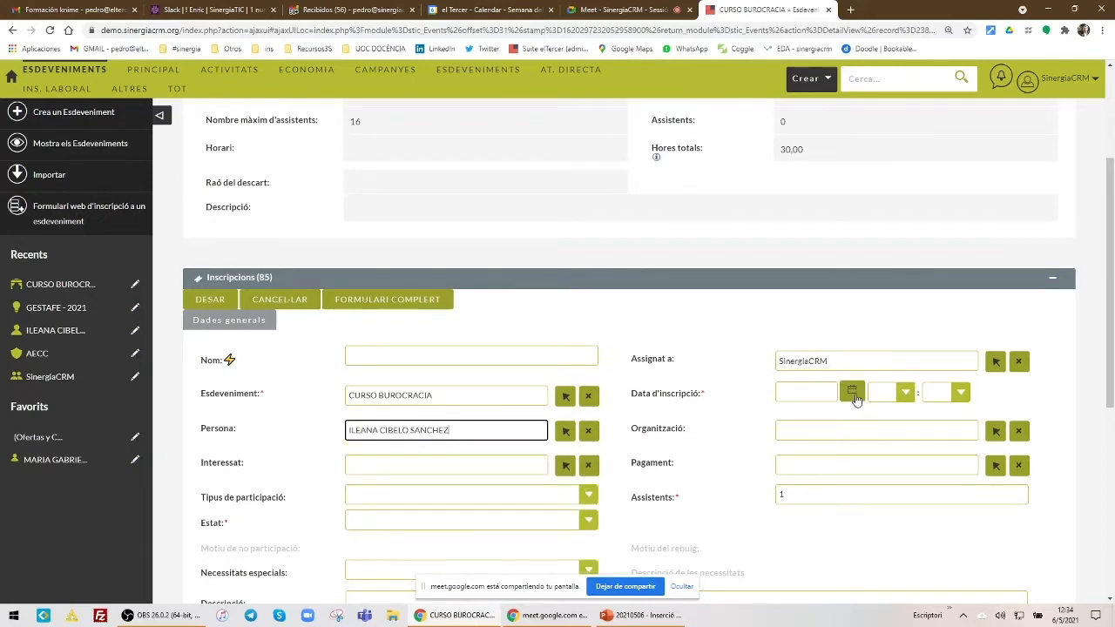
# - Set the registration's Necessitats especials to Sí and describe the special needs as TRADUCTOR
pyautogui.scroll(-2, 406, 463)
pyautogui.click(370, 378)
pyautogui.click(371, 399)
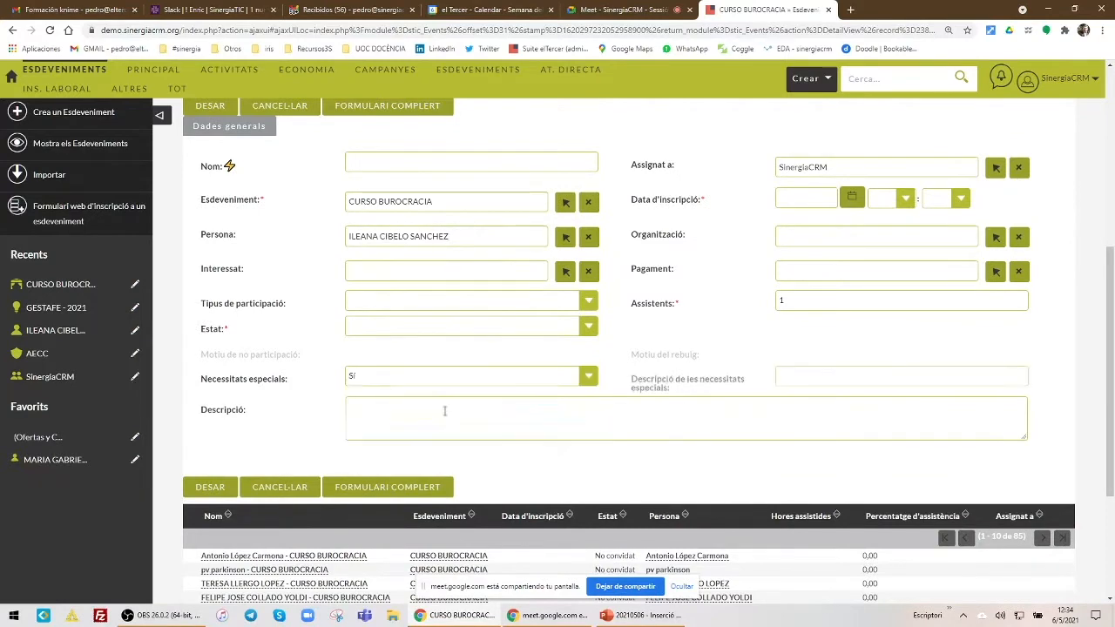
pyautogui.click(795, 376)
pyautogui.click(803, 443)
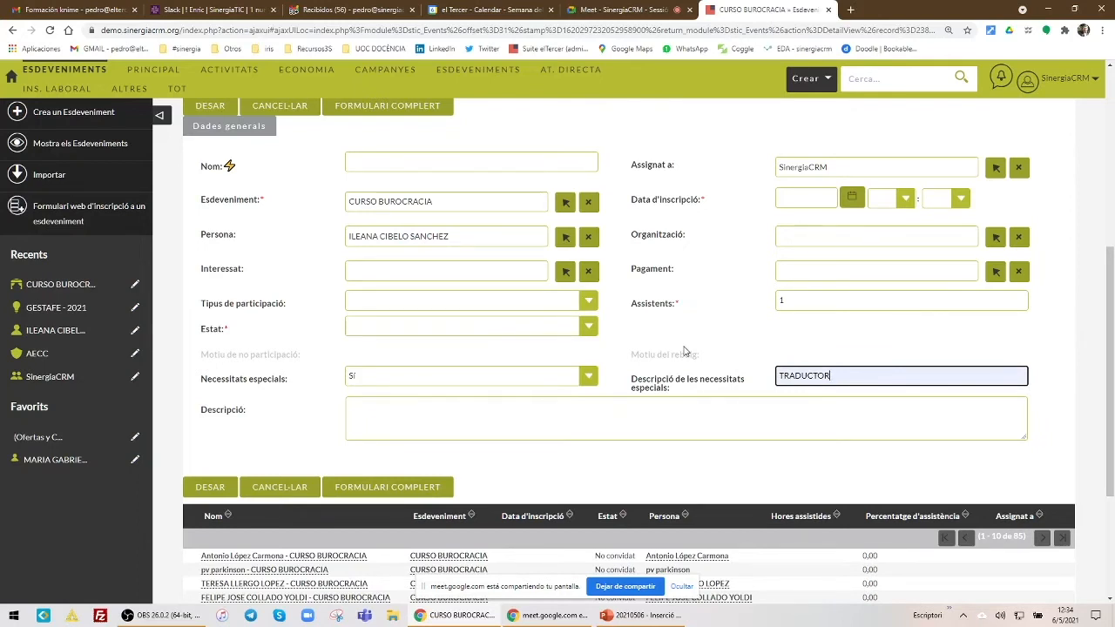
# - Set the registration's Estat to Confirmat and its Data d'inscripció to 05/05/2021, and discard the registration
pyautogui.click(582, 327)
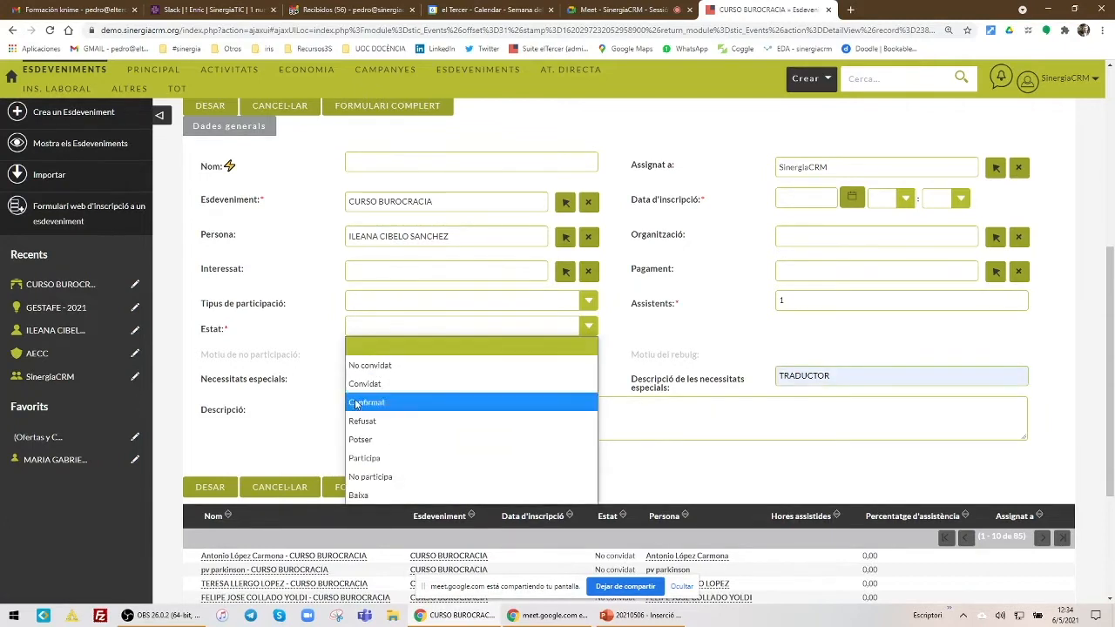
pyautogui.click(383, 398)
pyautogui.click(854, 202)
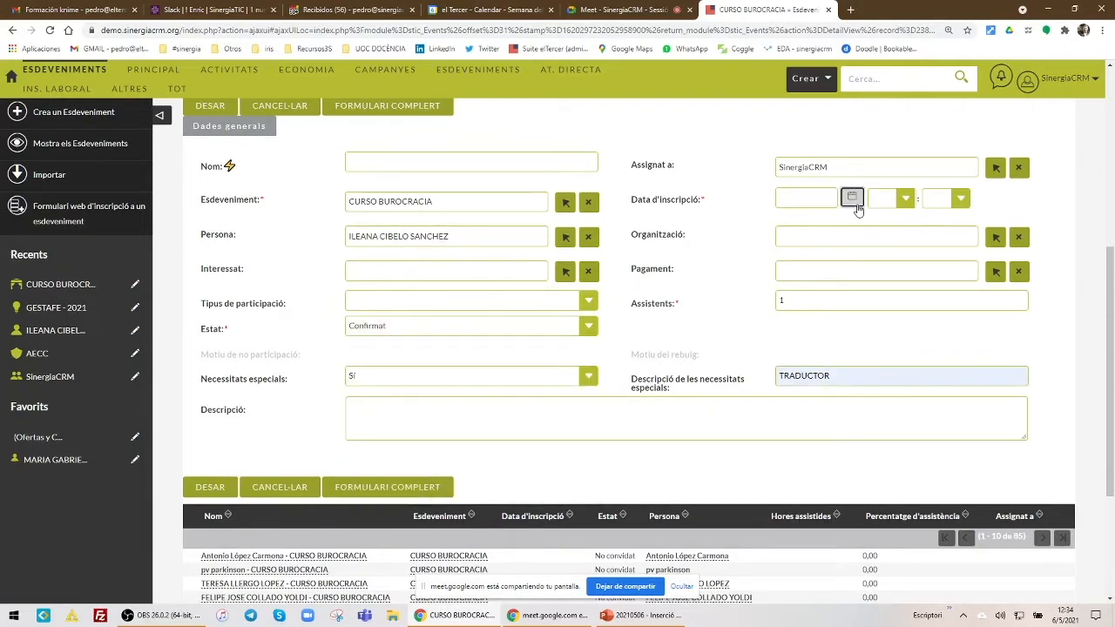
pyautogui.click(792, 351)
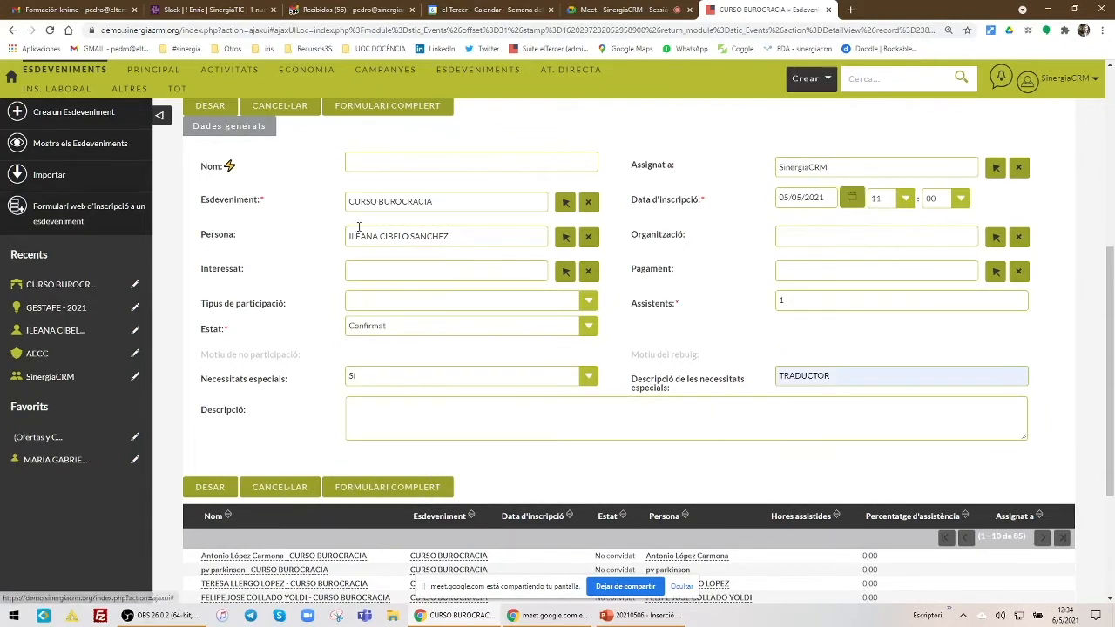
pyautogui.click(271, 111)
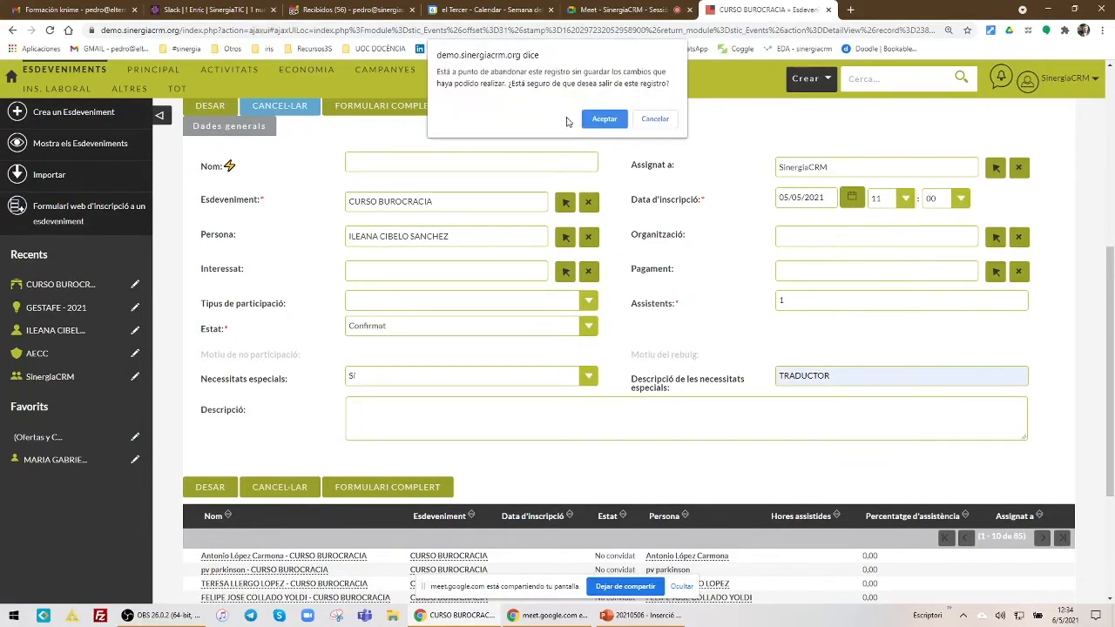
pyautogui.click(592, 120)
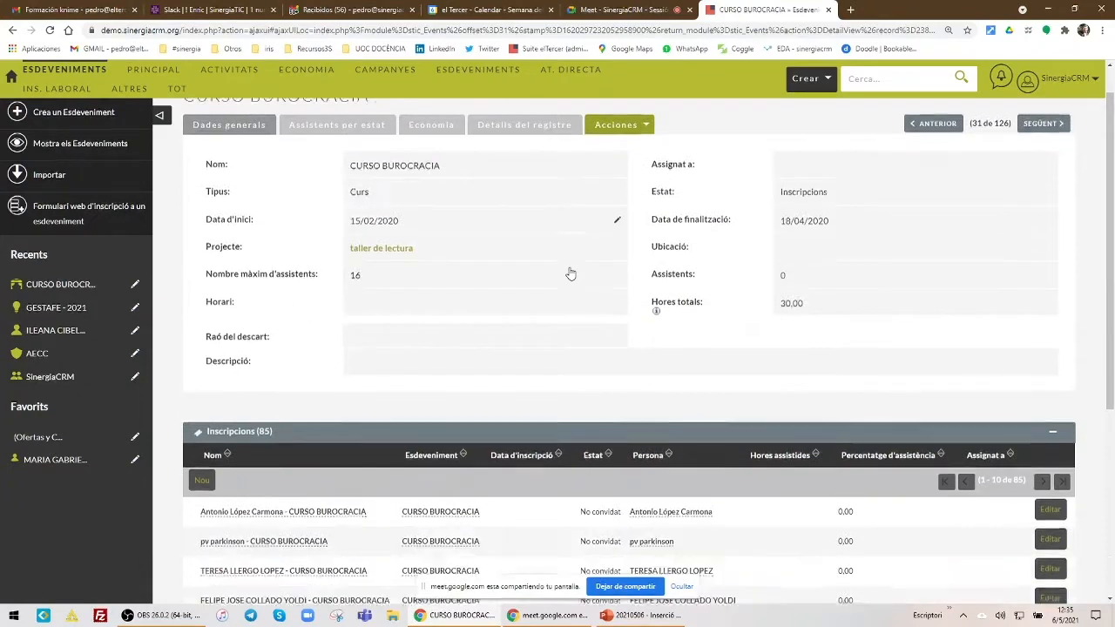
# - Examine the sessions of CURSO BUROCRACIA and the event's available actions, including the creation of periodic sessions
pyautogui.scroll(-1, 570, 275)
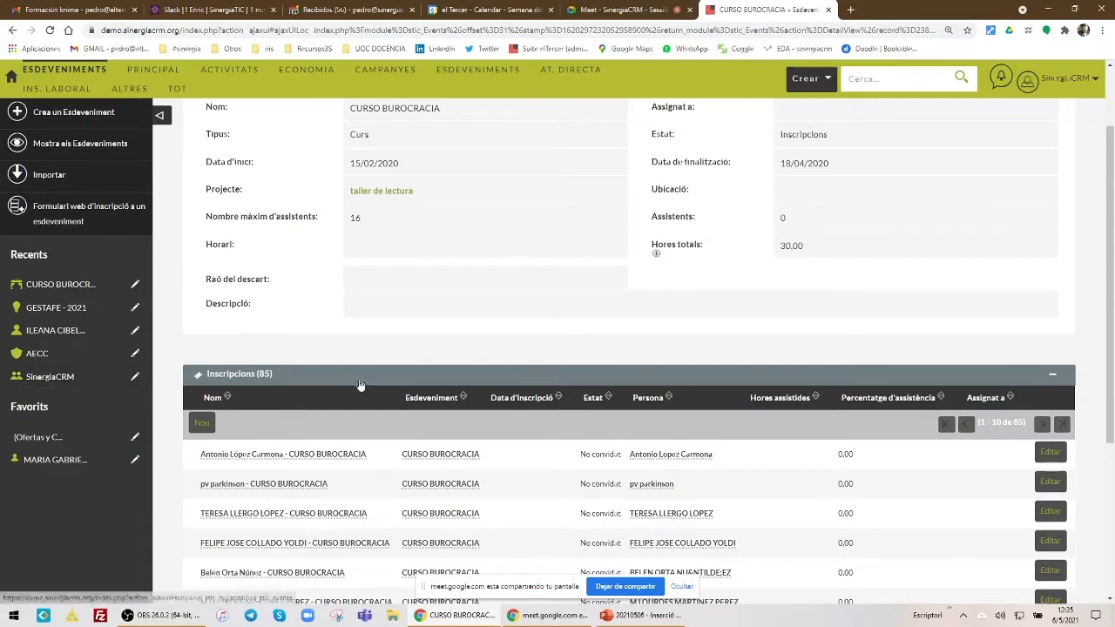
pyautogui.scroll(-3, 225, 392)
pyautogui.click(230, 493)
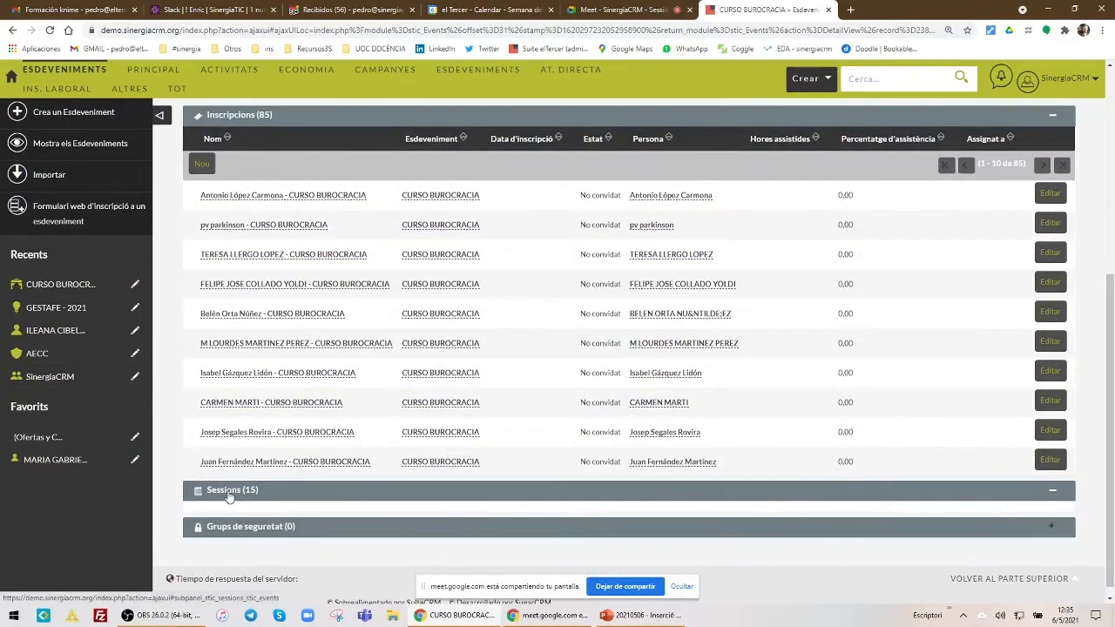
pyautogui.scroll(-2, 428, 406)
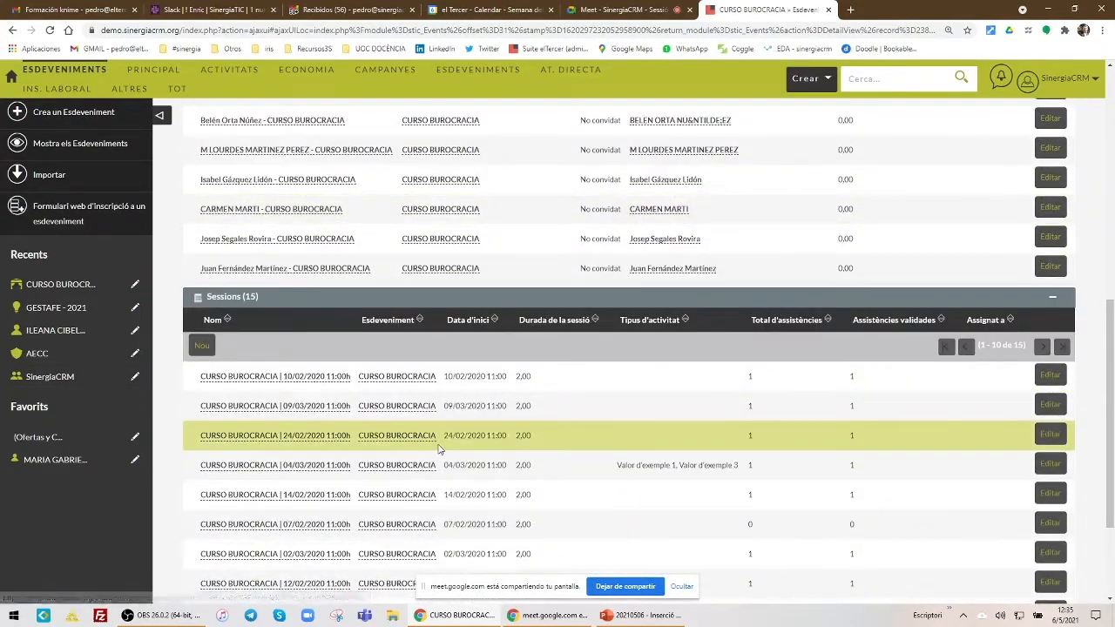
pyautogui.scroll(6, 431, 432)
pyautogui.click(610, 165)
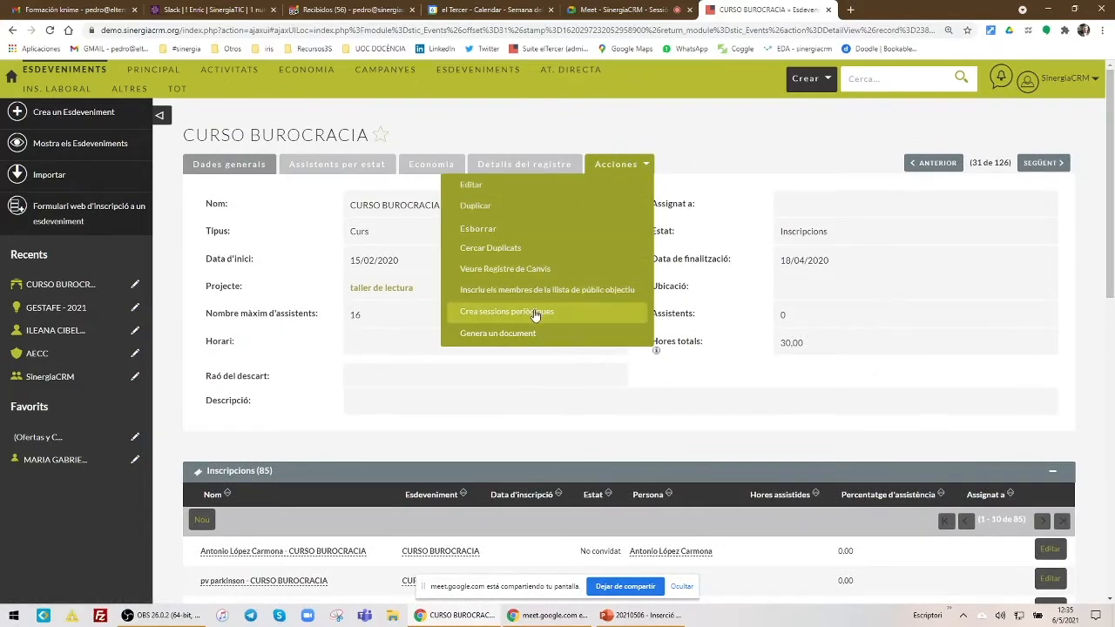
pyautogui.scroll(-4, 718, 164)
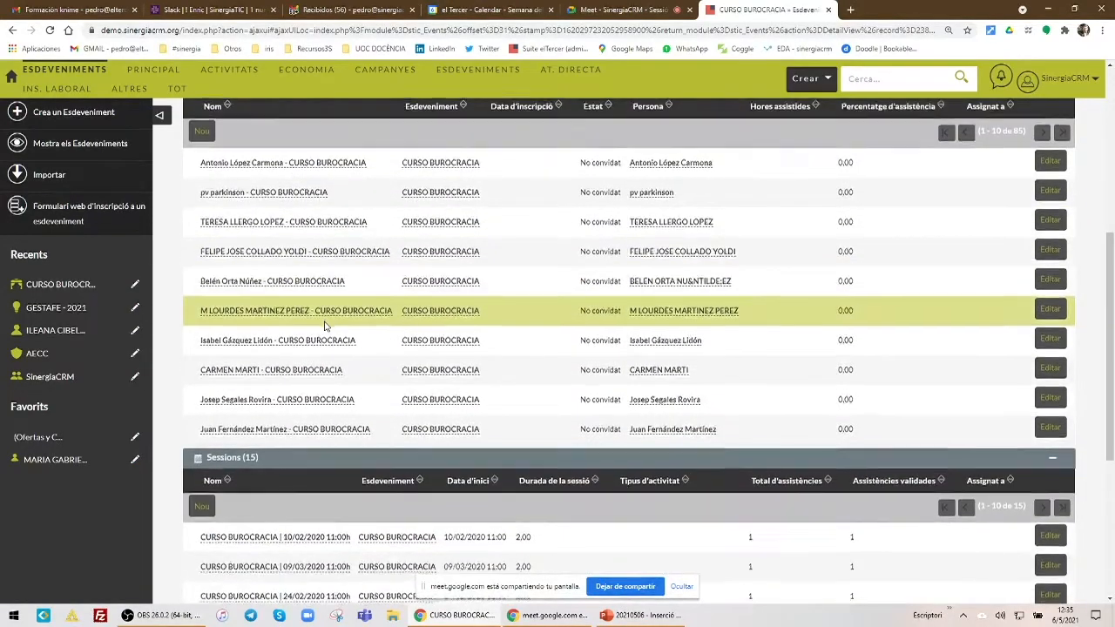
pyautogui.scroll(-2, 327, 324)
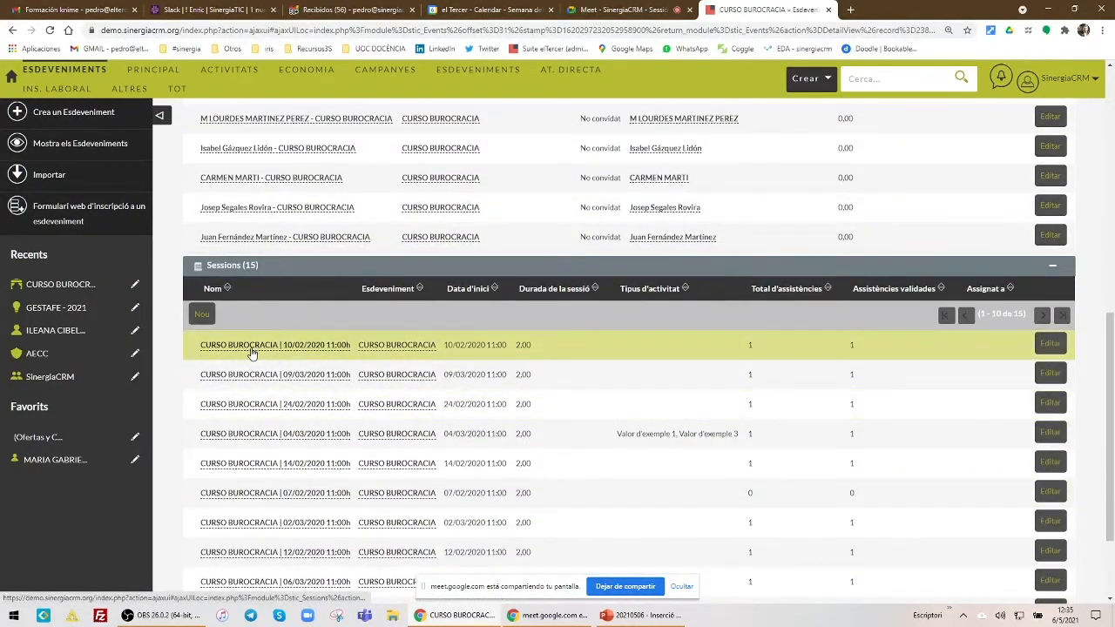
# - Examine the 04/03/2020 session of CURSO BUROCRACIA, its attendance record and the attendee's linked registration, and return to the event
pyautogui.click(263, 438)
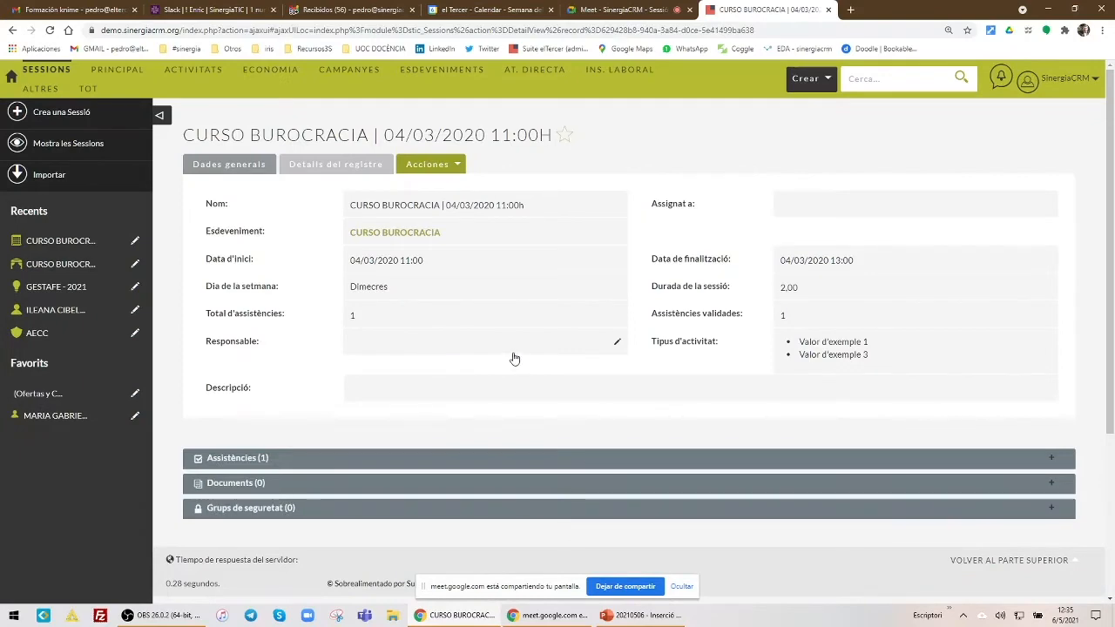
pyautogui.scroll(-2, 514, 359)
pyautogui.click(246, 362)
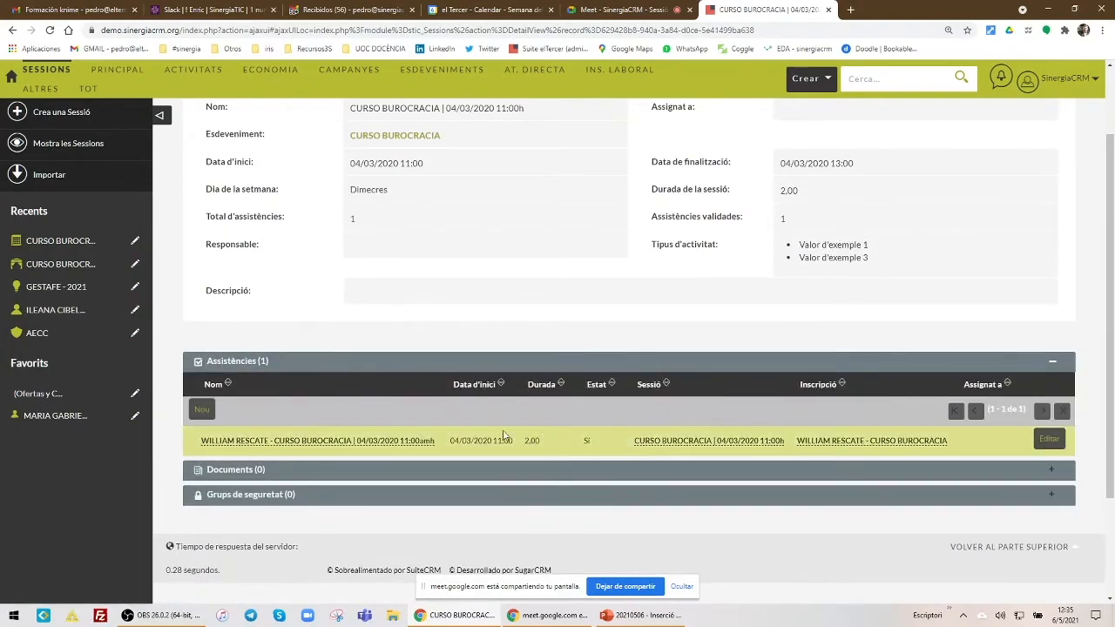
pyautogui.click(819, 442)
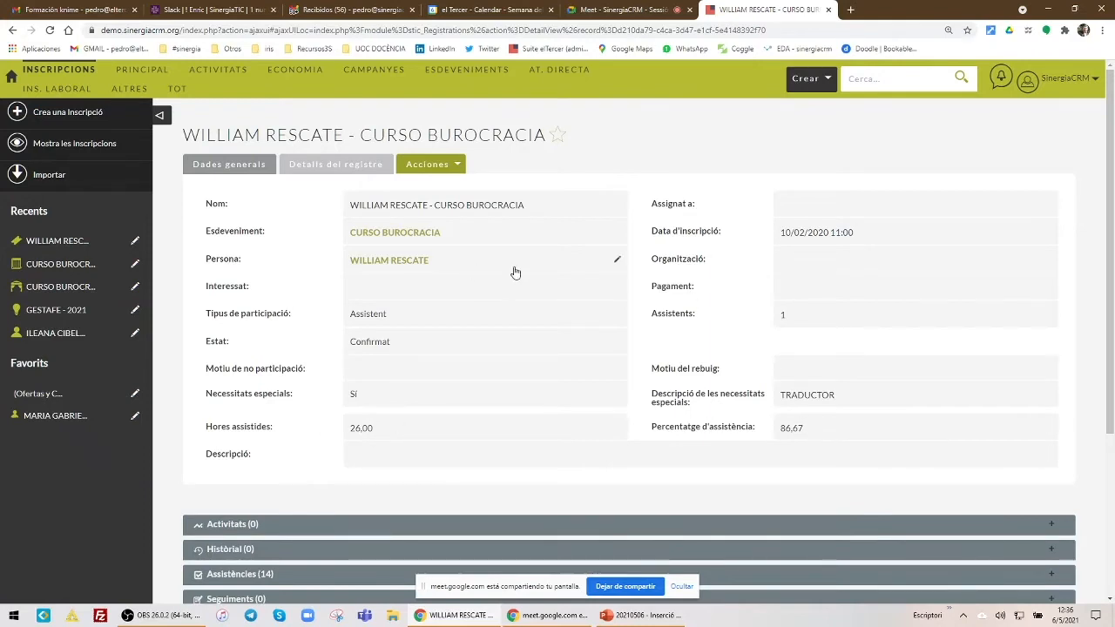
pyautogui.click(405, 235)
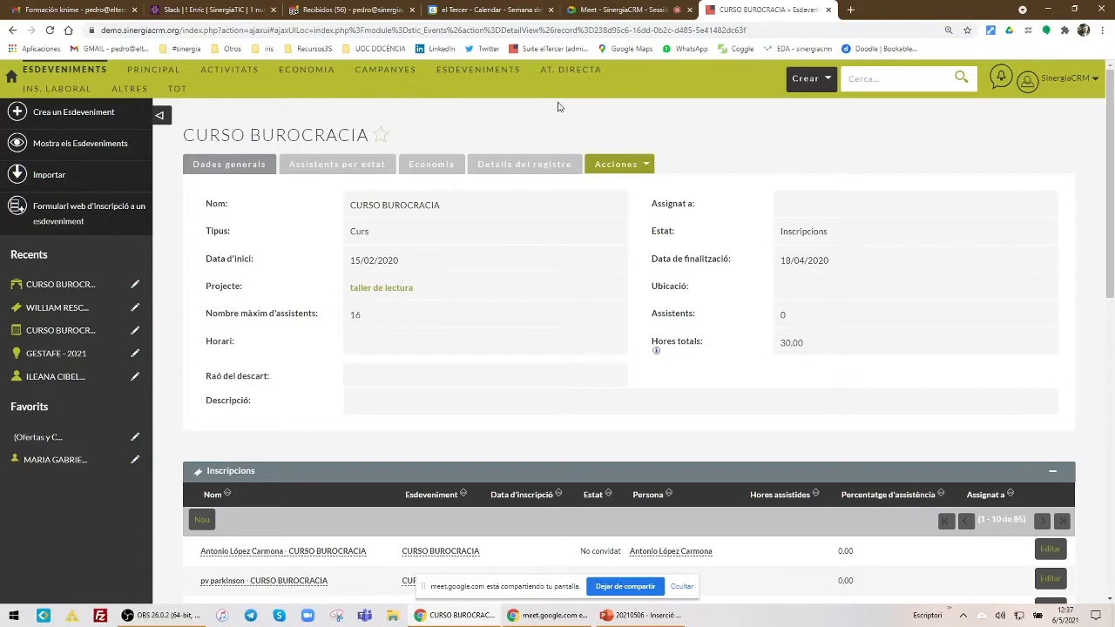
# - Start a new assessment in Valoracions, examine its fields and Moment options, and discard it
pyautogui.moveTo(568, 75)
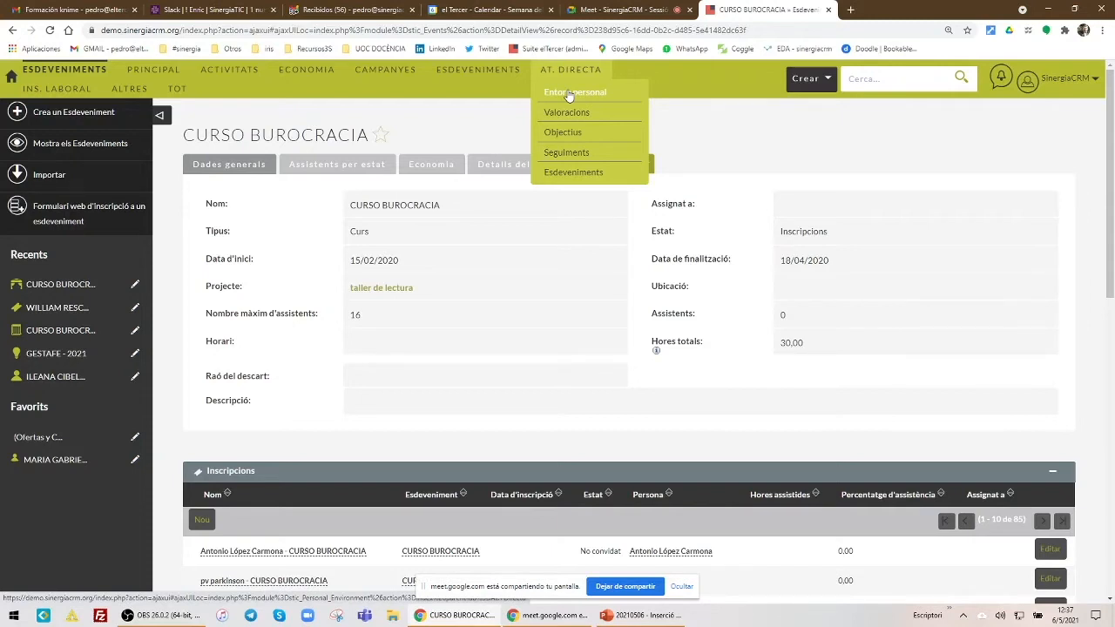
pyautogui.click(571, 113)
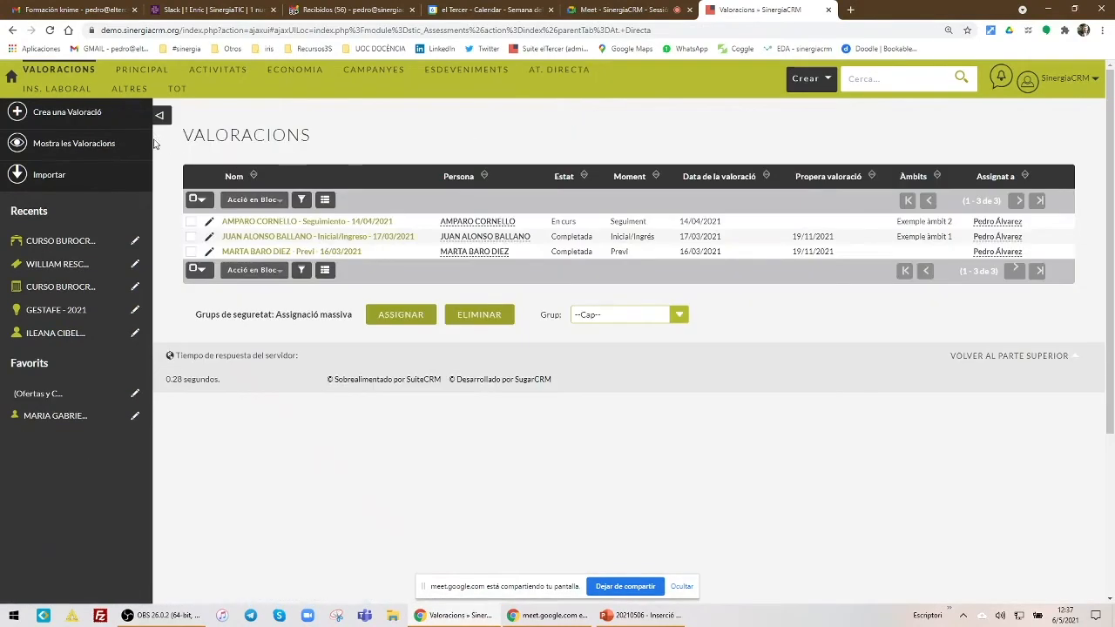
pyautogui.click(77, 116)
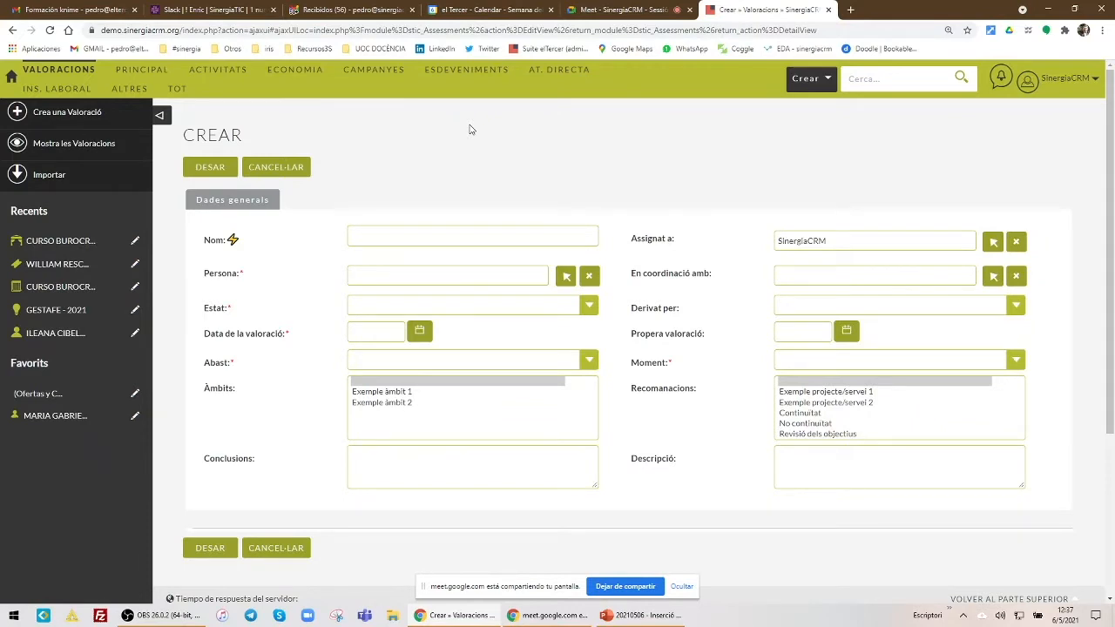
pyautogui.click(796, 361)
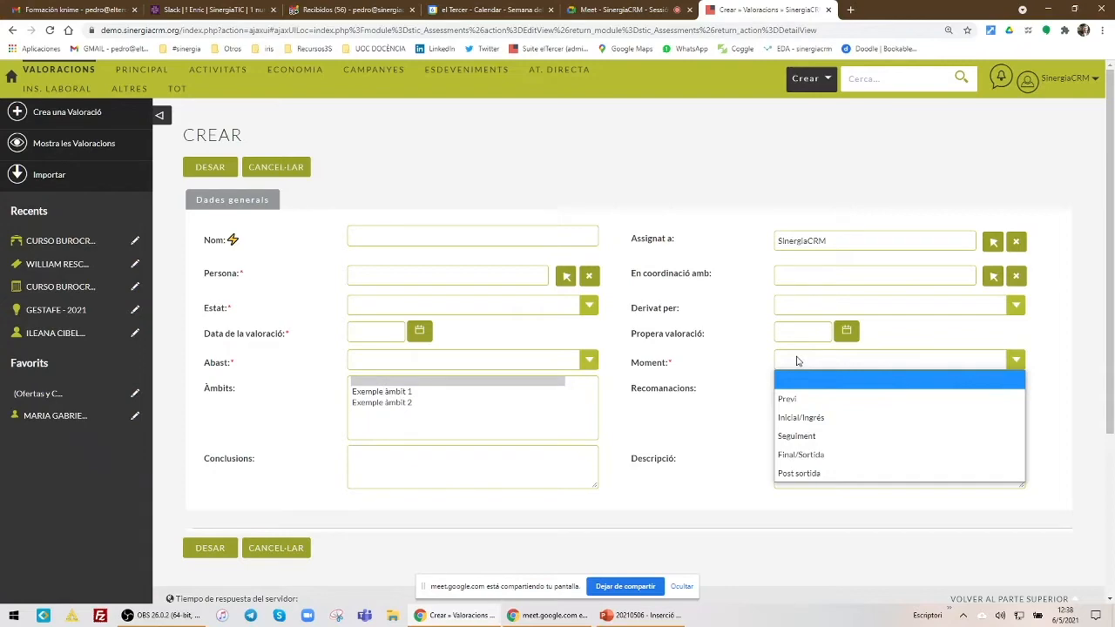
pyautogui.click(271, 170)
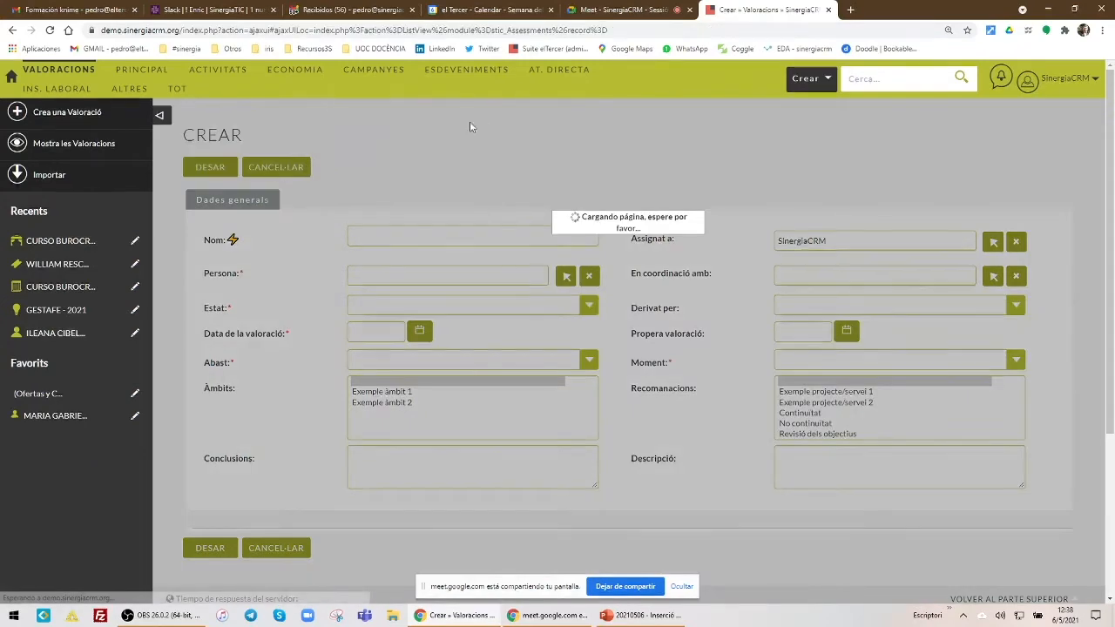
# - Start a new goal in Objectius and examine its Estat and Origen options
pyautogui.moveTo(558, 69)
pyautogui.click(550, 134)
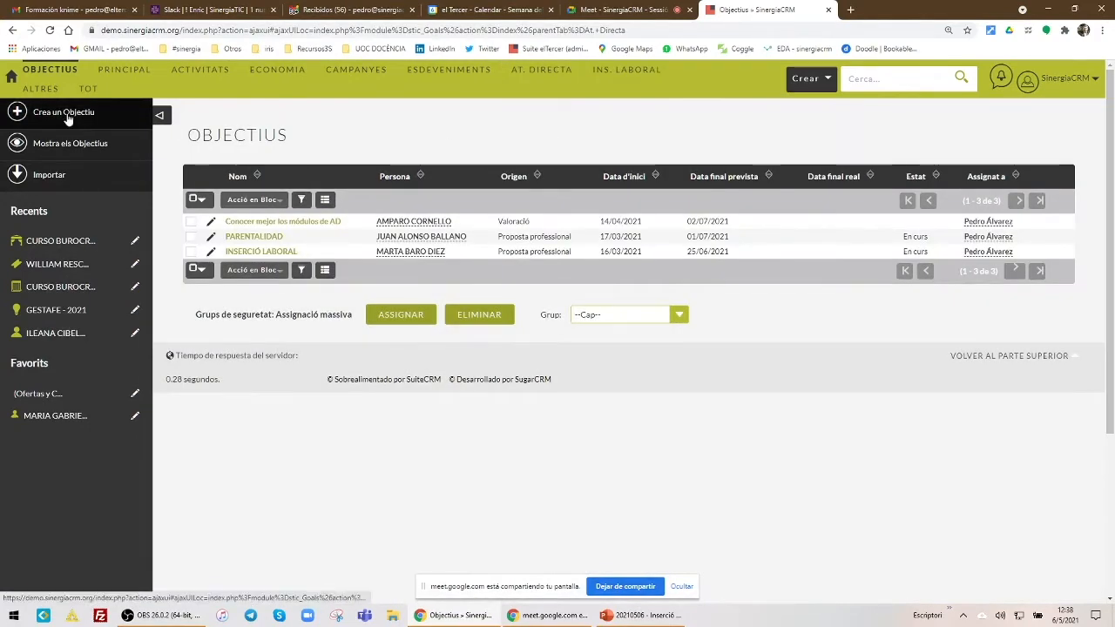
pyautogui.click(67, 116)
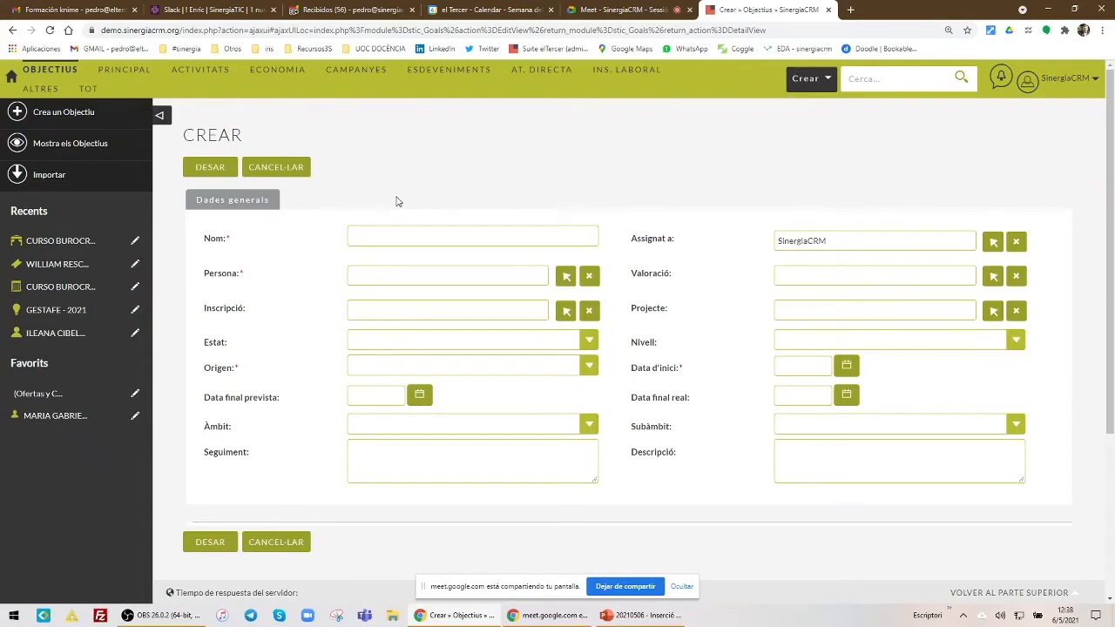
pyautogui.click(470, 349)
pyautogui.click(469, 348)
pyautogui.click(409, 367)
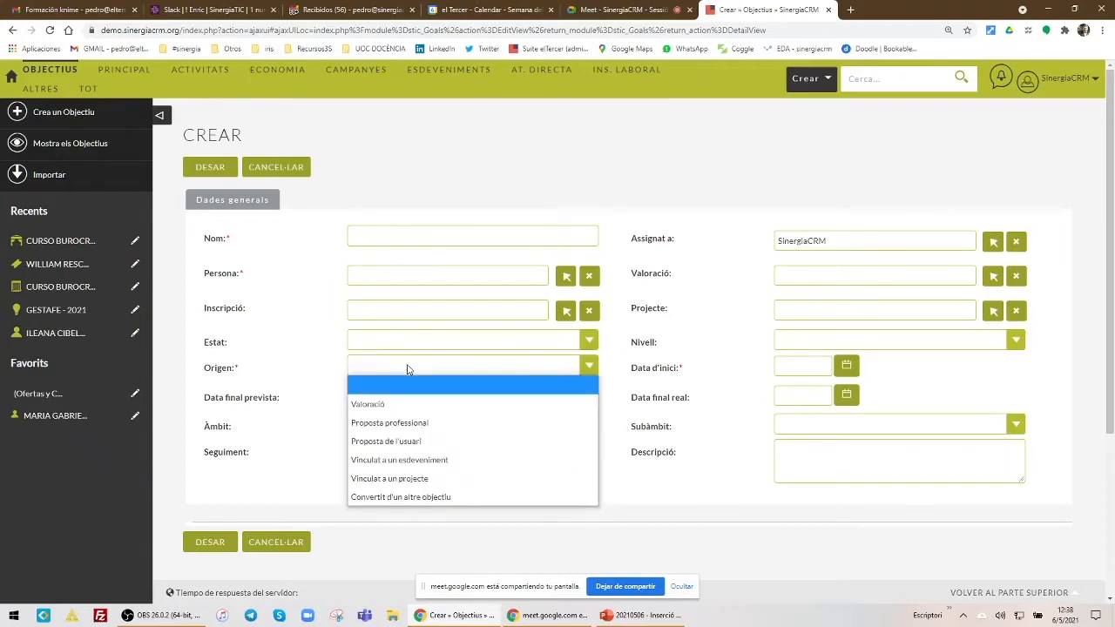
pyautogui.click(407, 370)
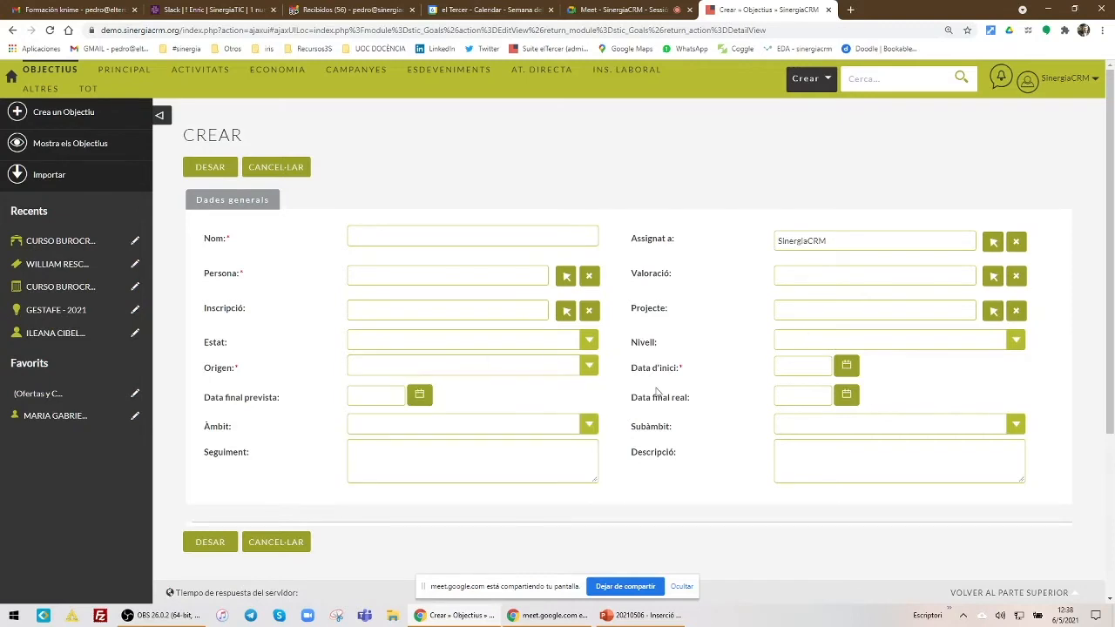
# - Set the goal's Àmbit to Exemple àmbit 1 and Subàmbit to Exemple subàmbit 1.1, and leave it unsaved for the Seguiments list
pyautogui.click(593, 426)
pyautogui.click(430, 462)
pyautogui.click(840, 429)
pyautogui.click(833, 459)
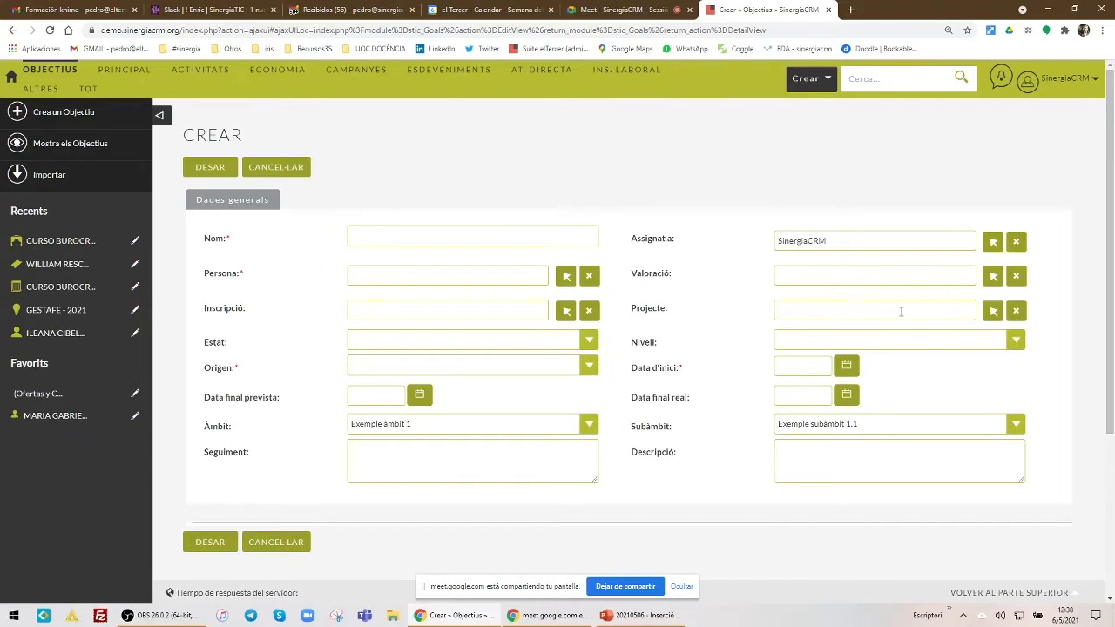
pyautogui.moveTo(567, 76)
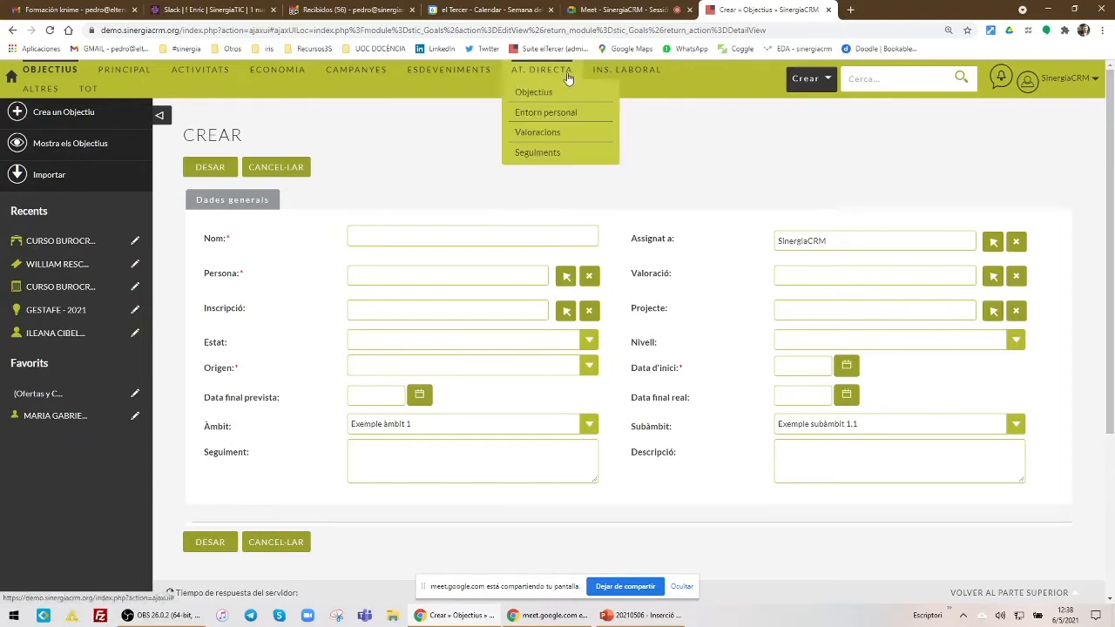
pyautogui.click(546, 152)
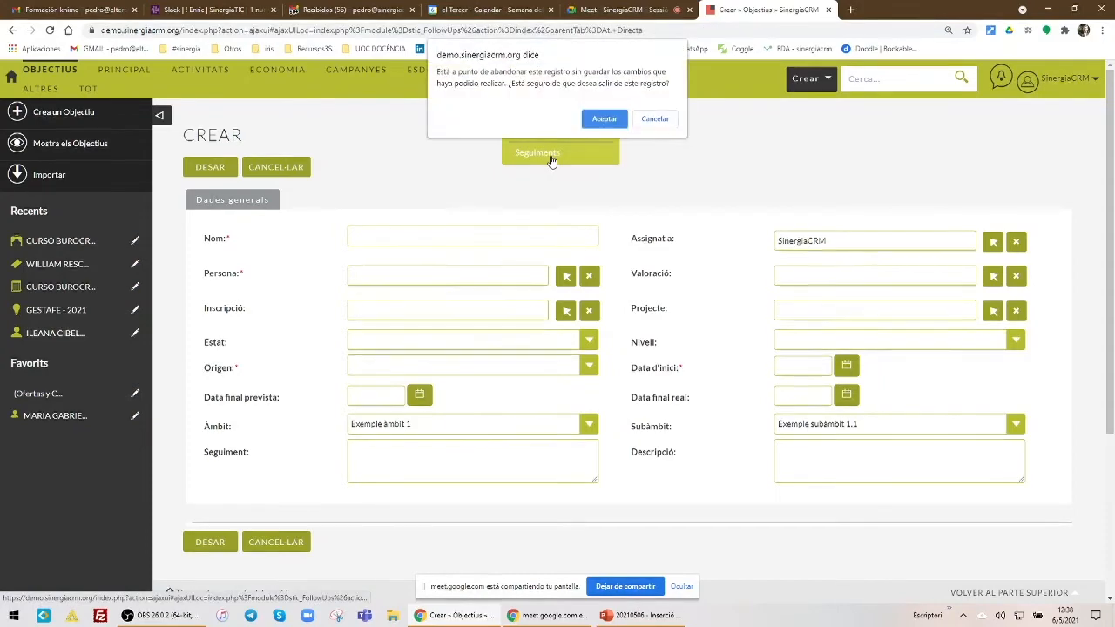
pyautogui.click(604, 116)
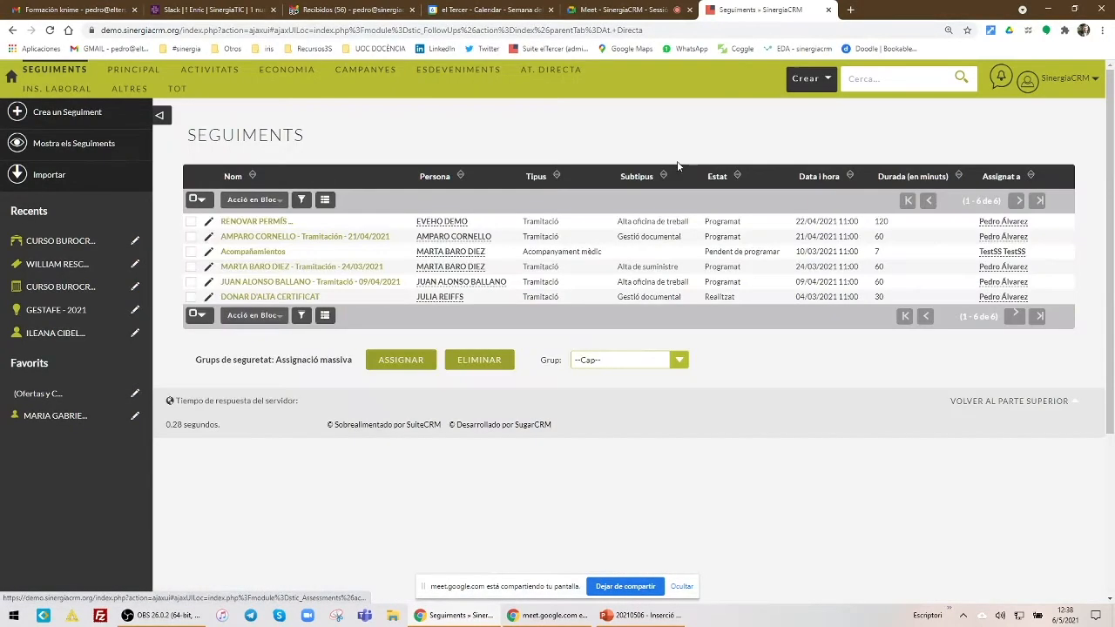
# - Start a new follow-up and examine its fields and Estat options
pyautogui.click(87, 124)
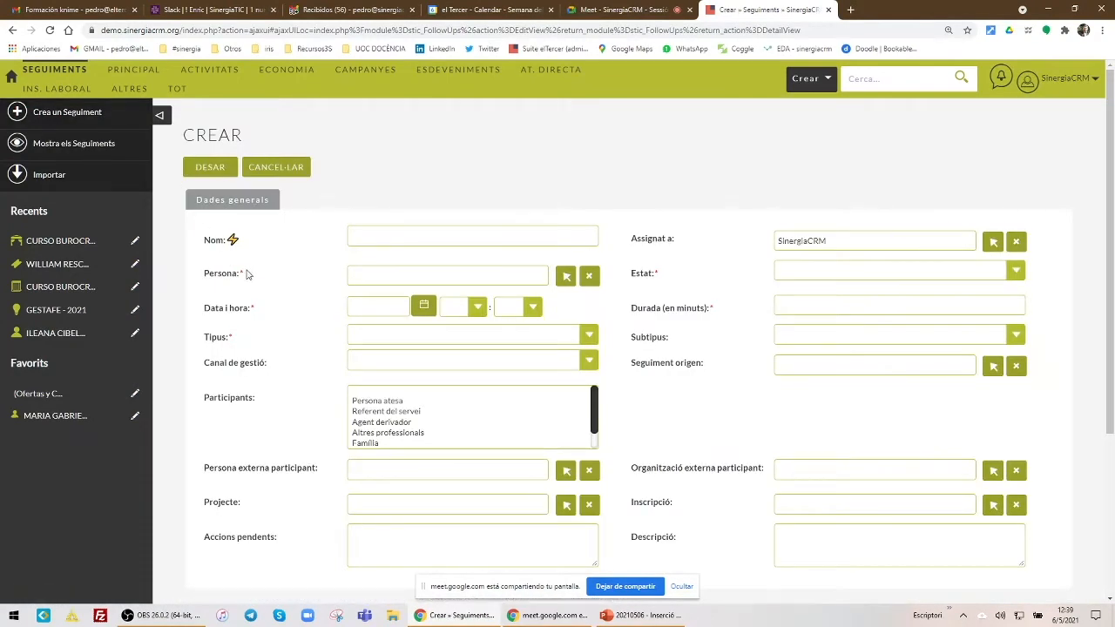
pyautogui.click(791, 278)
pyautogui.click(791, 279)
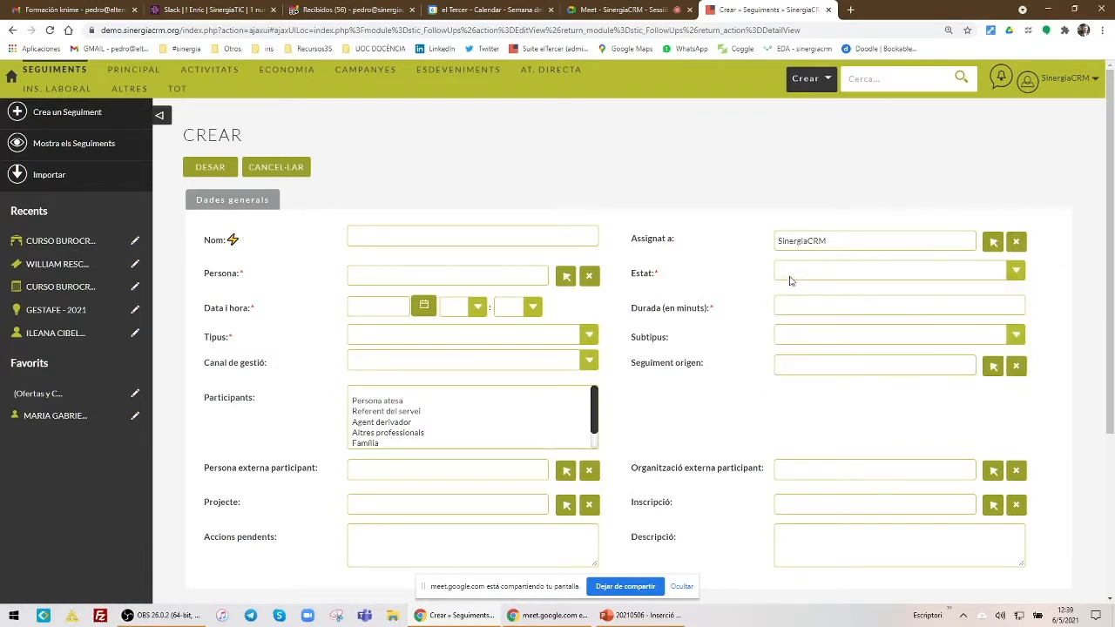
# - Set the follow-up's Tipus to Tramitació and Subtipus to Alta oficina de treball, and leave it unsaved for the Ofertes laborals list
pyautogui.click(396, 335)
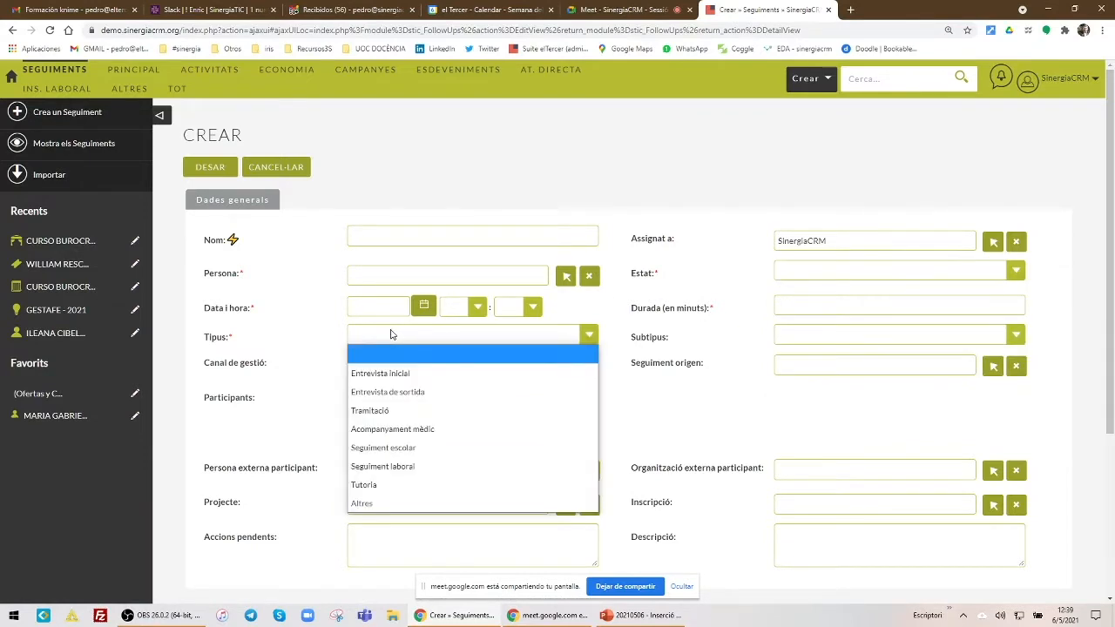
pyautogui.click(377, 419)
pyautogui.click(789, 341)
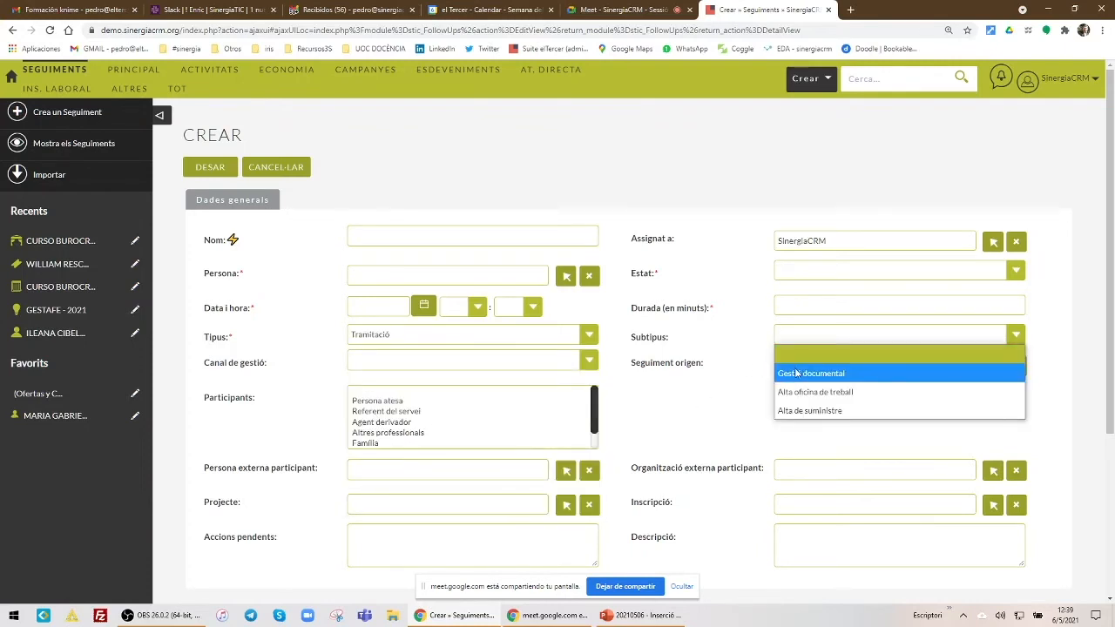
pyautogui.click(797, 393)
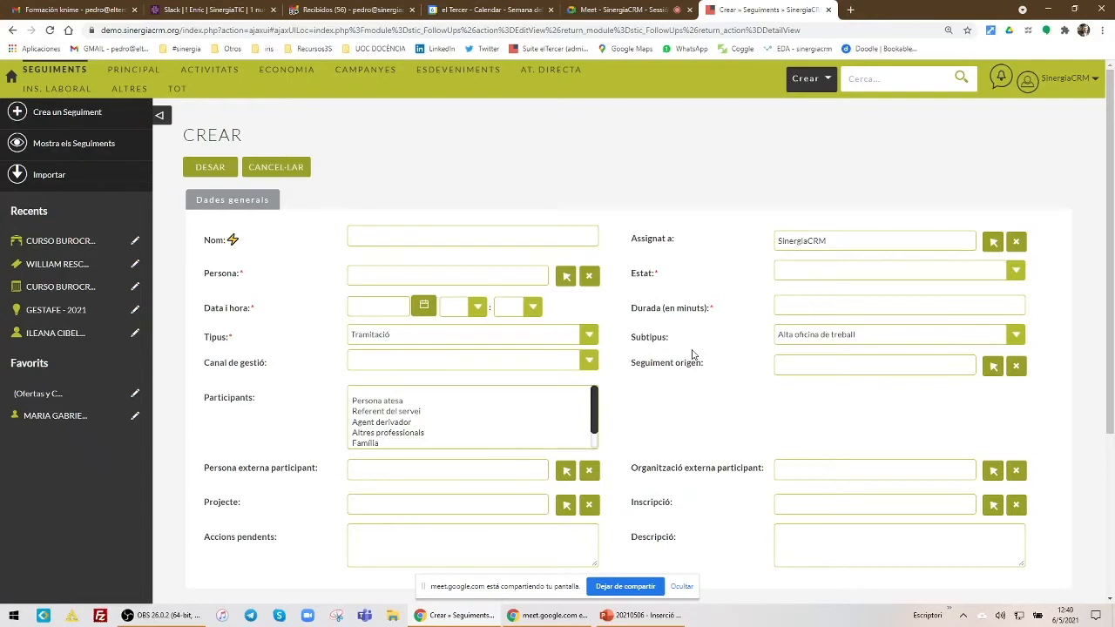
pyautogui.moveTo(554, 74)
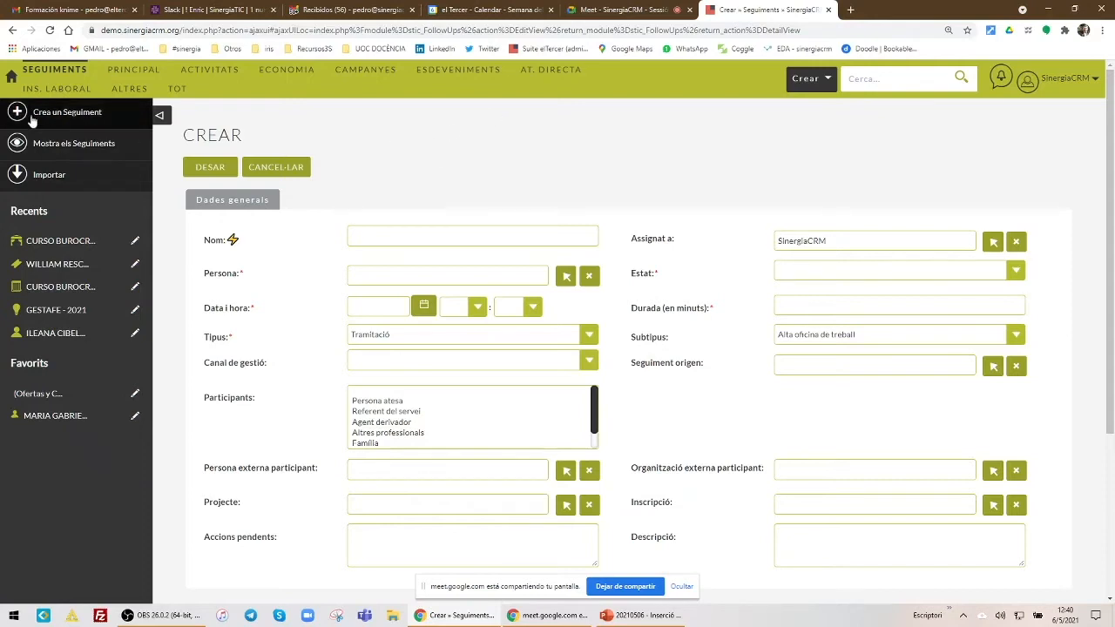
pyautogui.moveTo(63, 103)
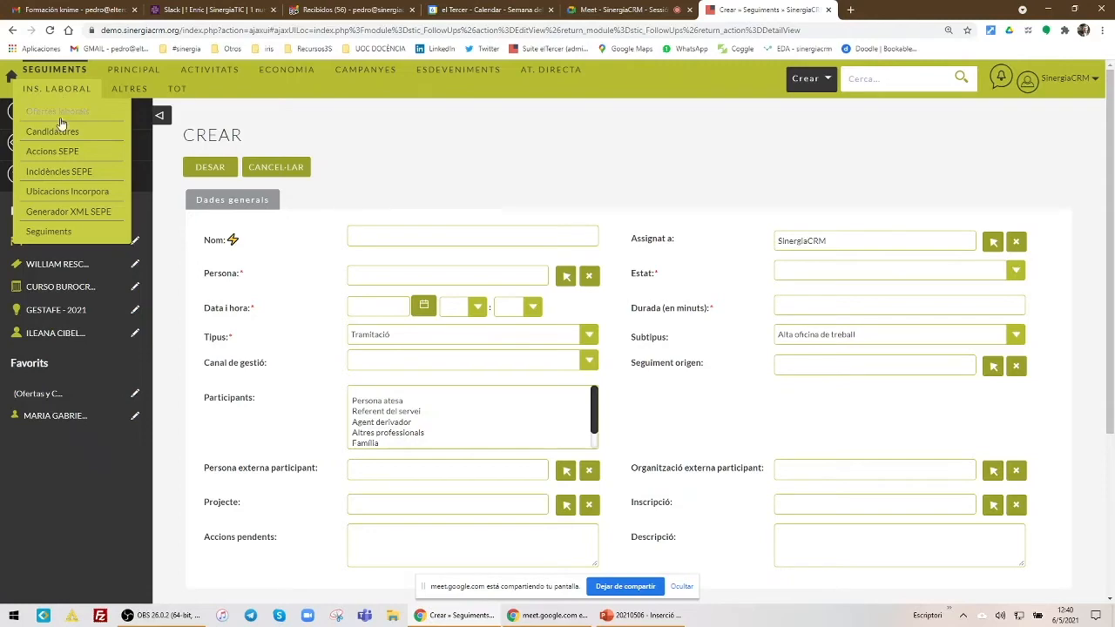
pyautogui.click(55, 112)
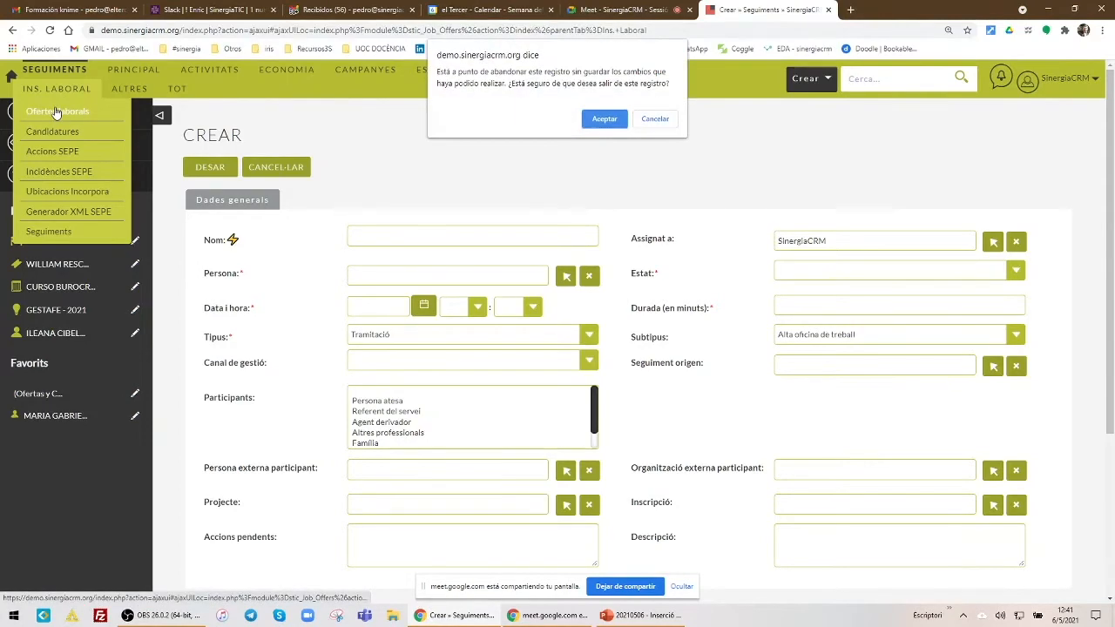
pyautogui.click(608, 120)
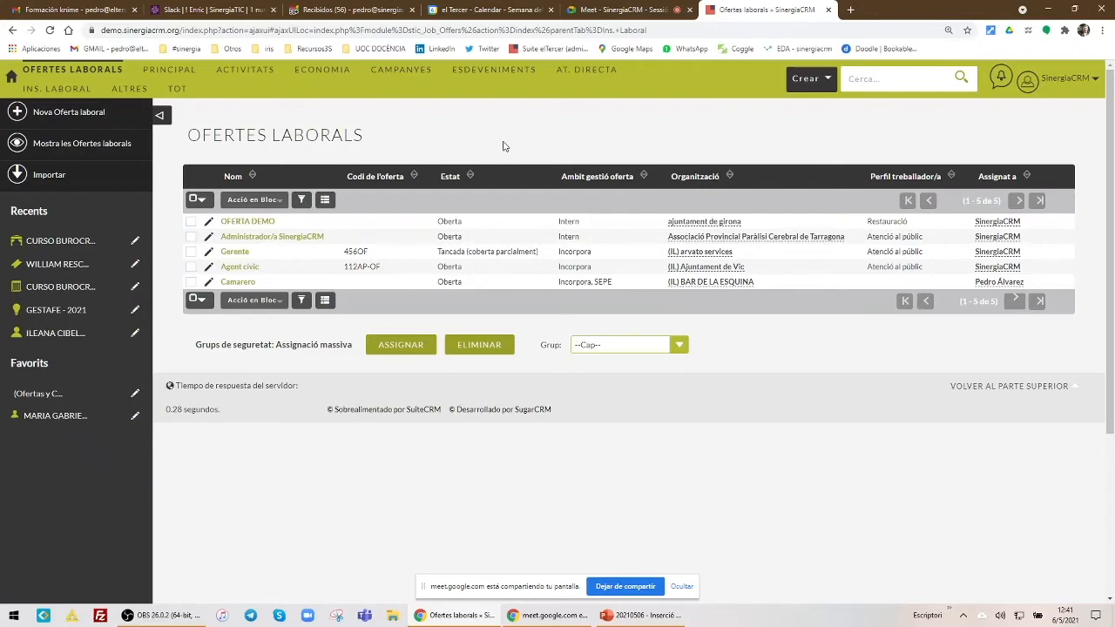
# - Start a new job offer and set its Ambit gestió oferta to Intern
pyautogui.click(101, 111)
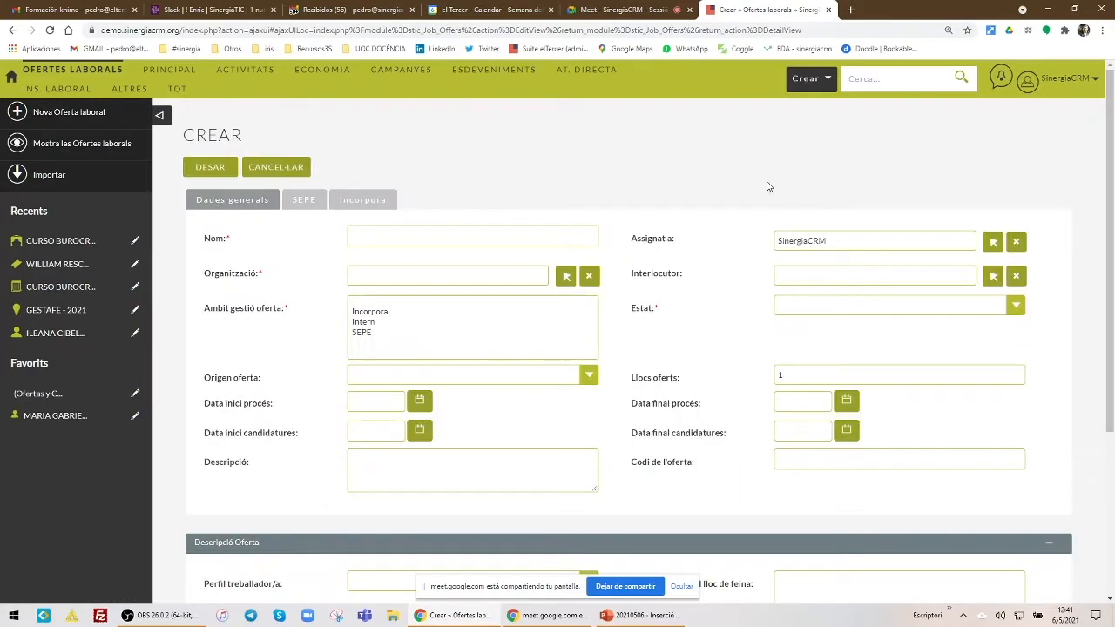
pyautogui.scroll(-1, 742, 177)
pyautogui.scroll(1, 742, 177)
pyautogui.click(365, 324)
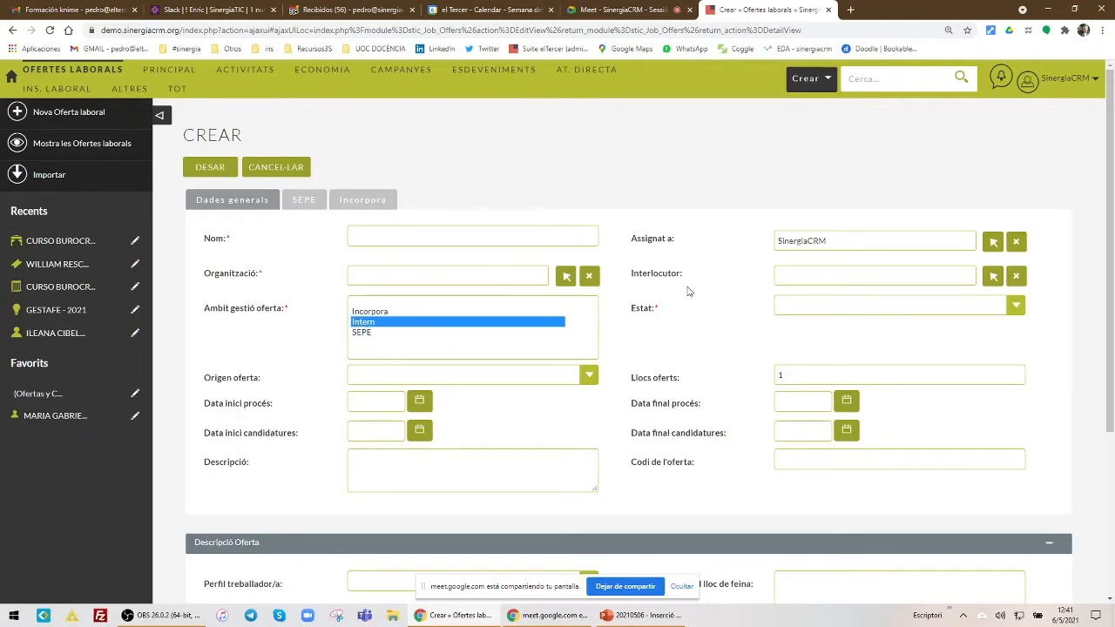
# - Examine the job offer's Estat and Origen oferta options, the Llocs oferts field and the Descripció Oferta section
pyautogui.click(817, 302)
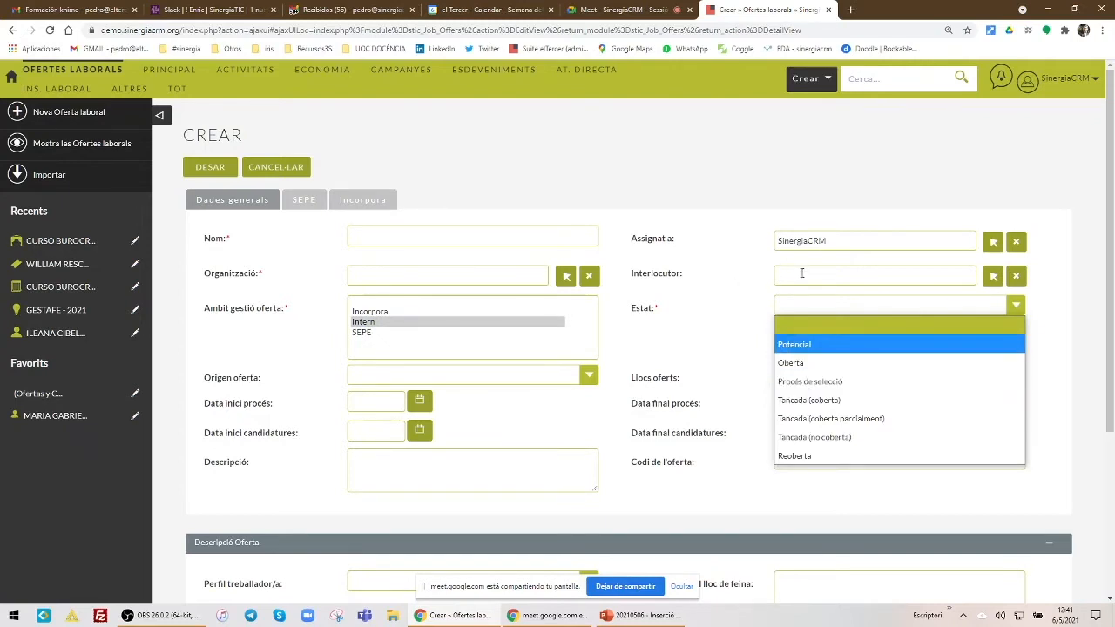
pyautogui.click(738, 283)
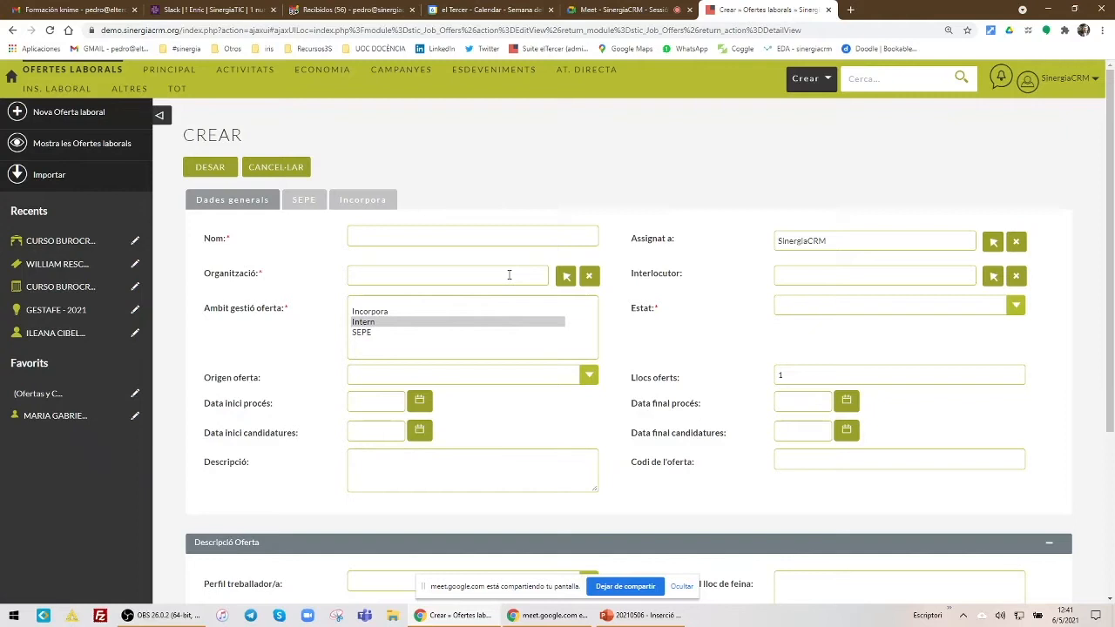
pyautogui.click(426, 381)
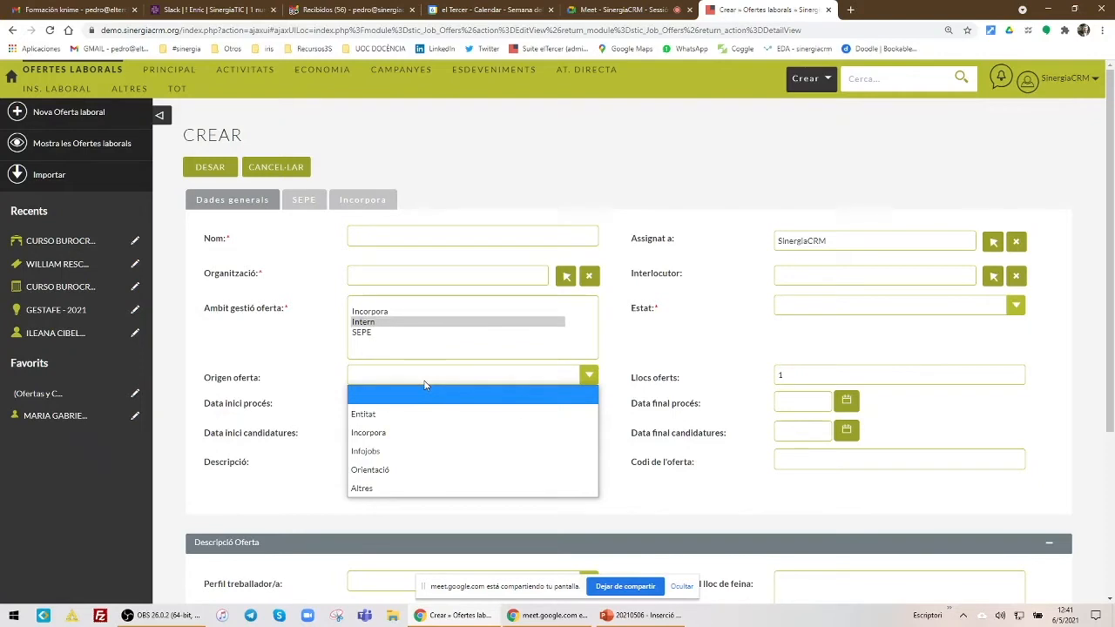
pyautogui.click(425, 392)
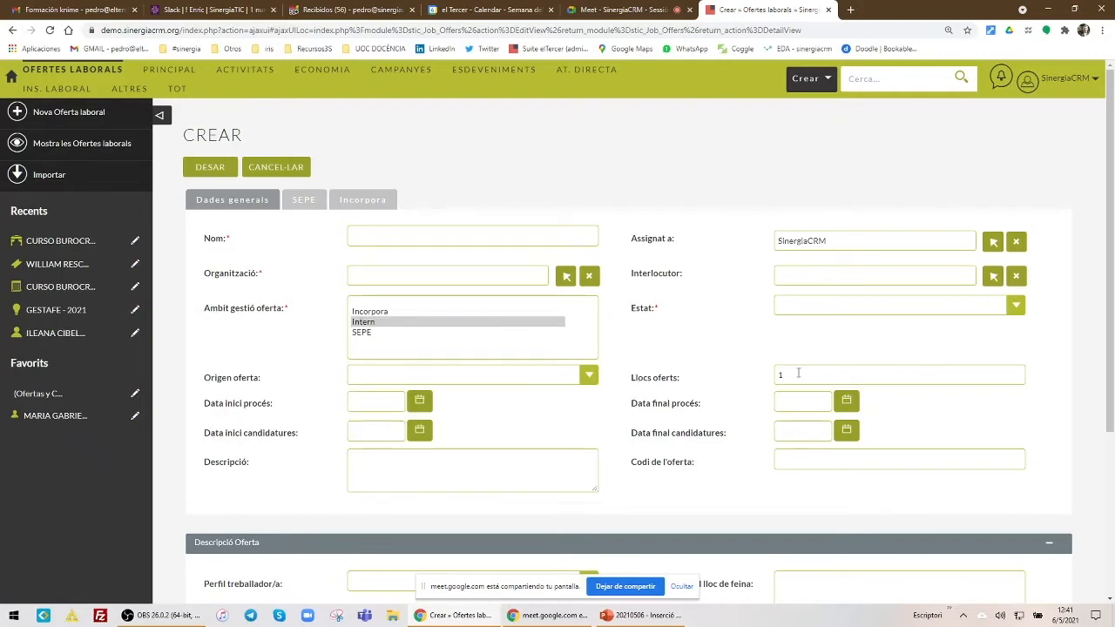
pyautogui.doubleClick(780, 374)
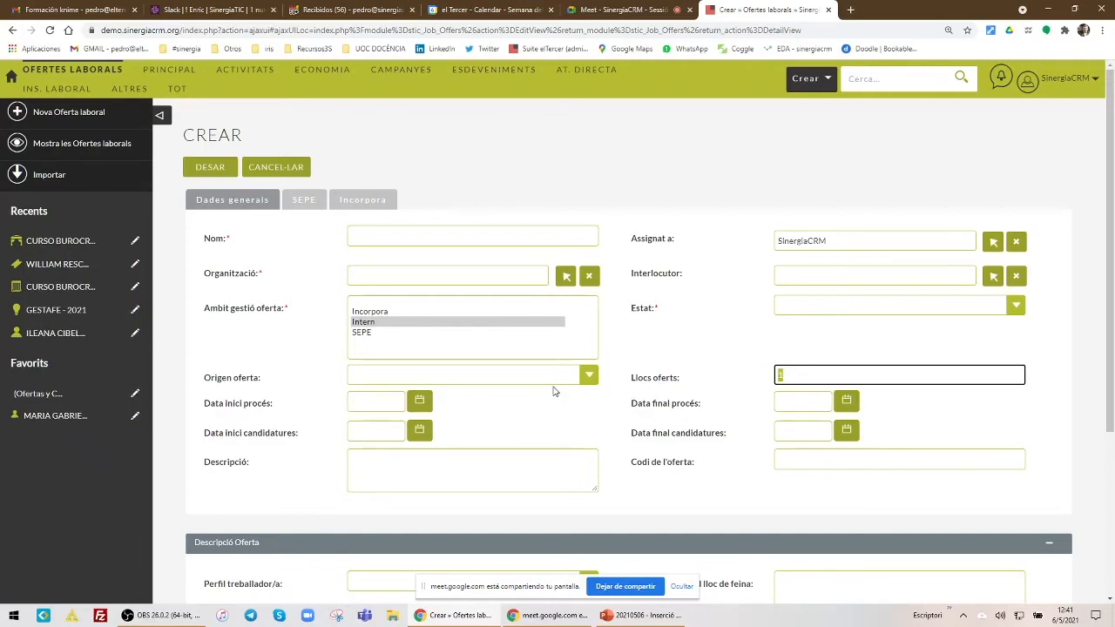
pyautogui.scroll(-2, 556, 390)
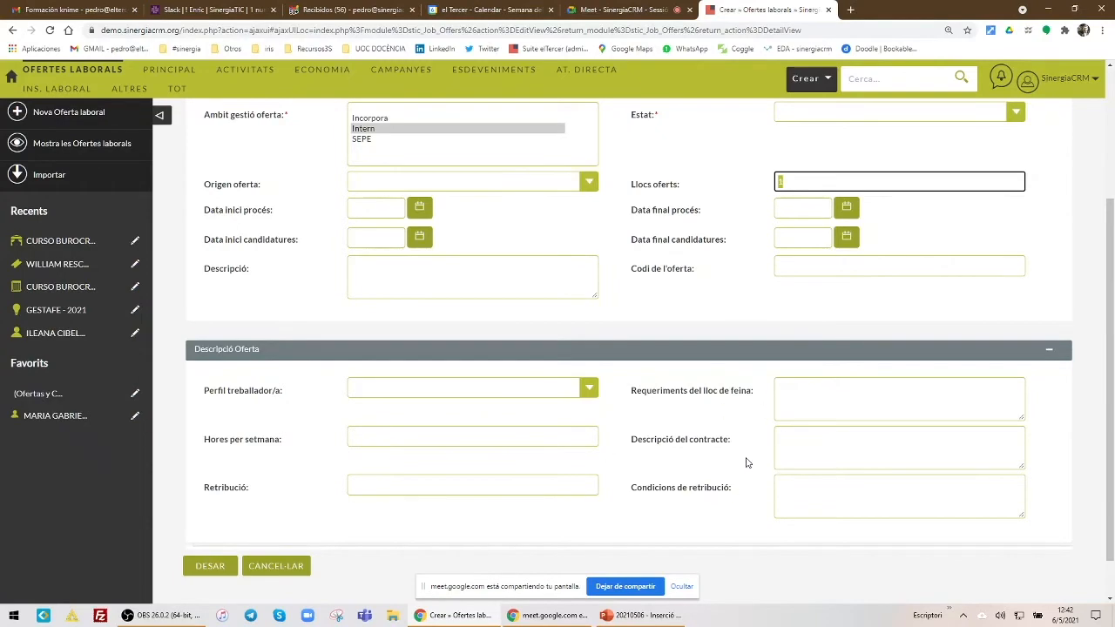
pyautogui.scroll(2, 747, 461)
pyautogui.scroll(-3, 745, 462)
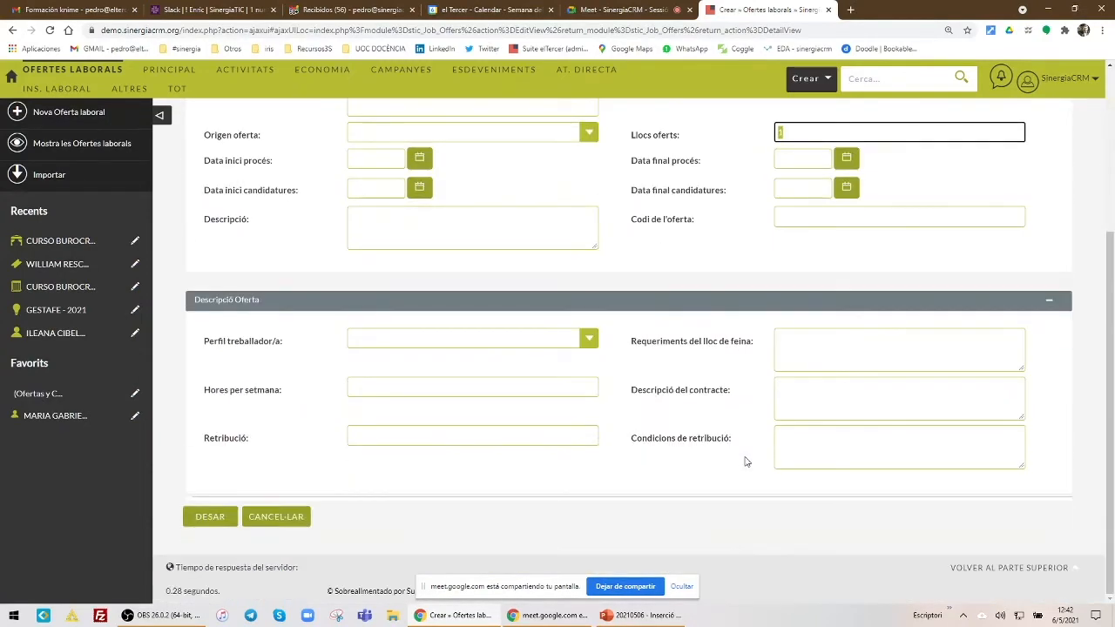
# - Set the new job offer's Perfil treballador/a to Atenció al públic, and discard the unsaved offer
pyautogui.click(590, 342)
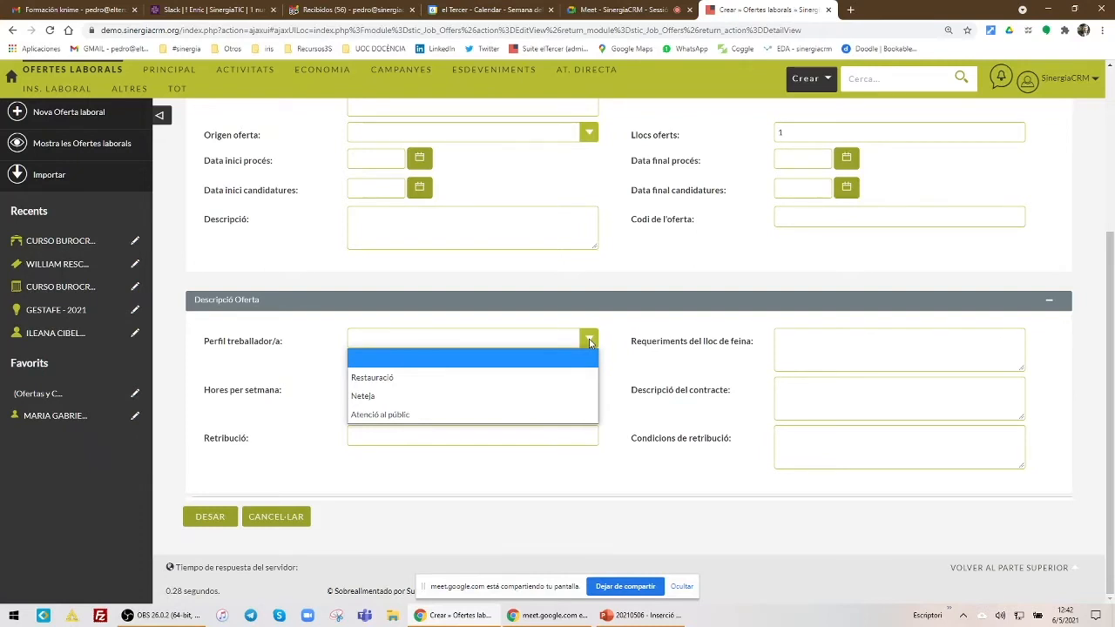
pyautogui.click(465, 417)
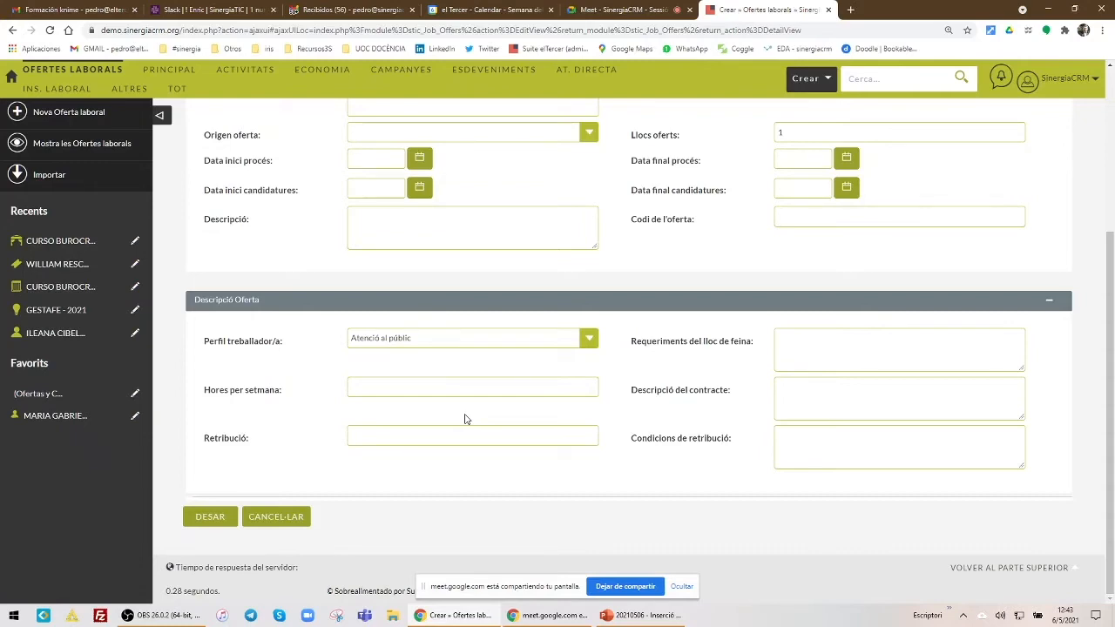
pyautogui.scroll(3, 464, 419)
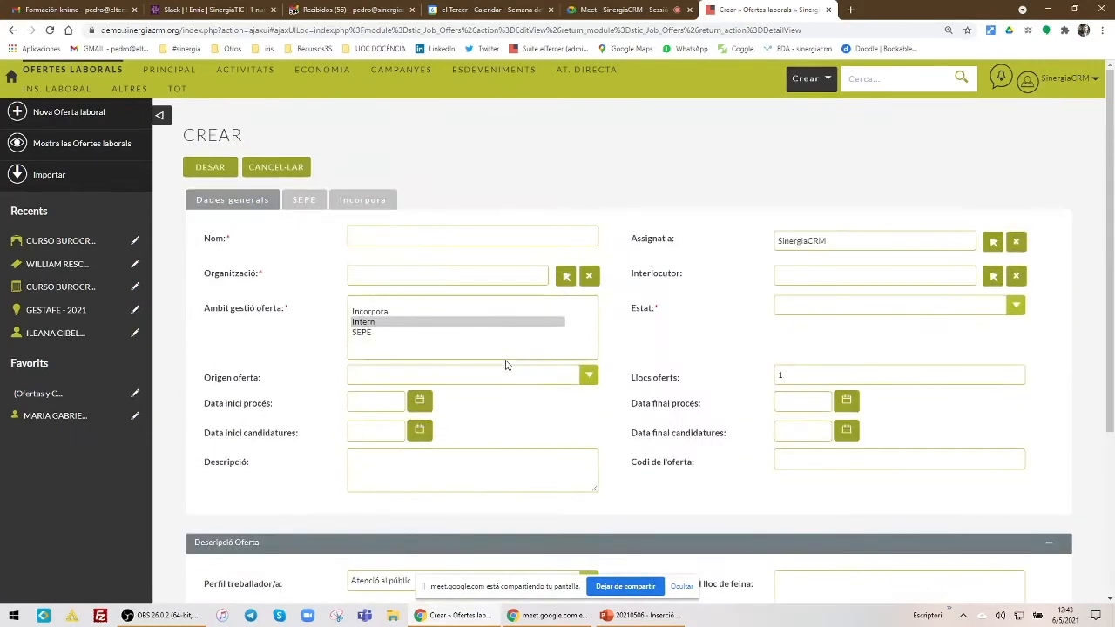
pyautogui.click(258, 176)
pyautogui.click(605, 119)
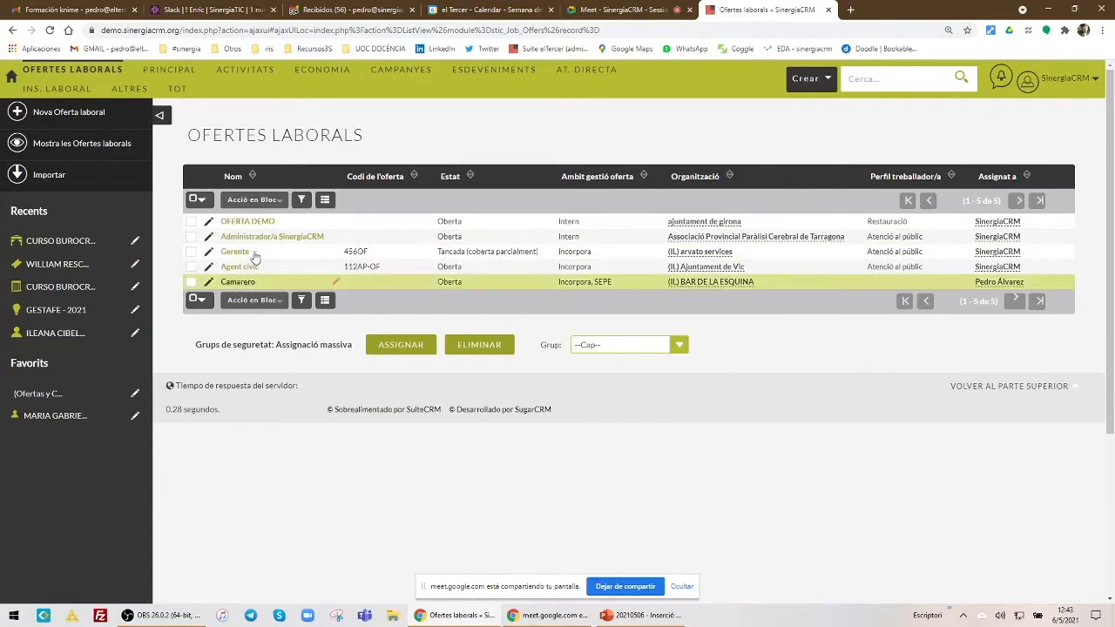
# - Open the OFERTA DEMO job offer and examine its general data, Descripció Oferta and Candidatures
pyautogui.click(246, 223)
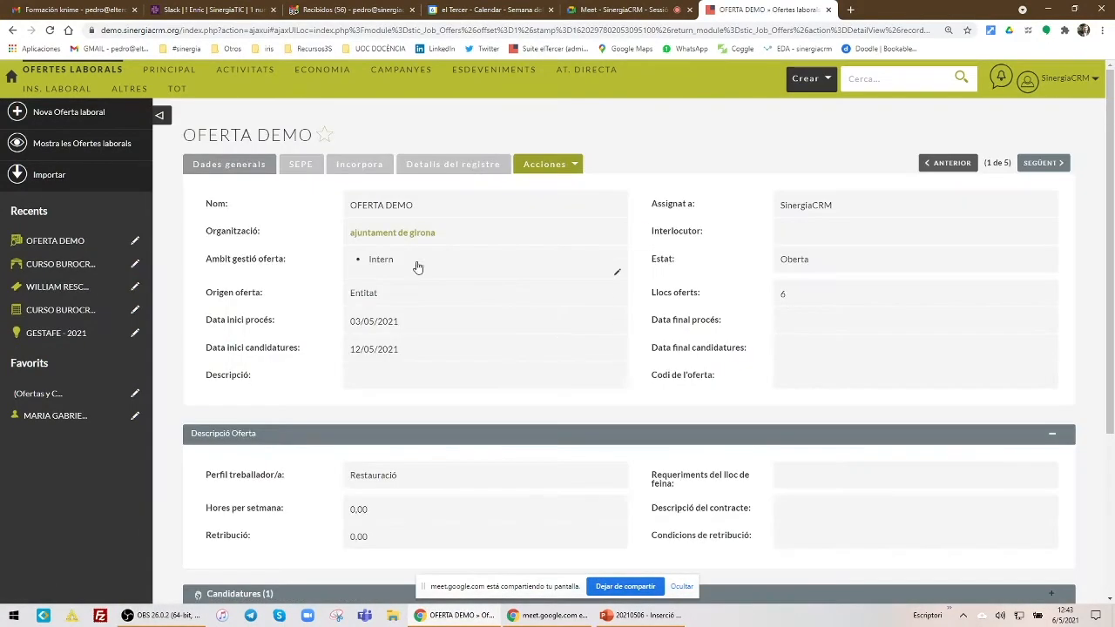
pyautogui.scroll(-3, 406, 310)
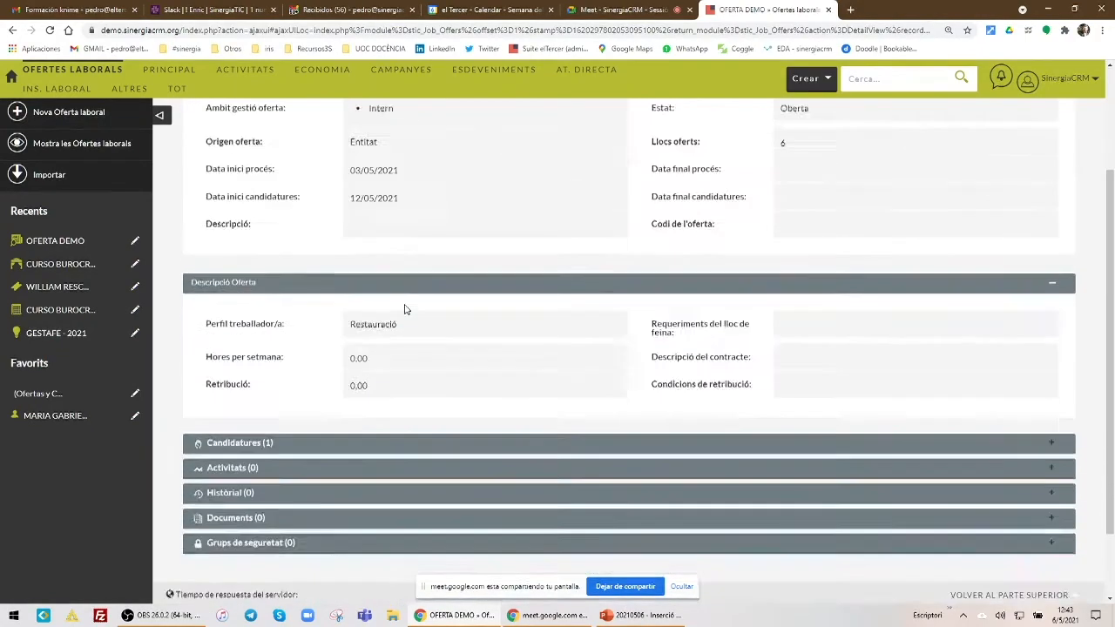
pyautogui.scroll(3, 571, 280)
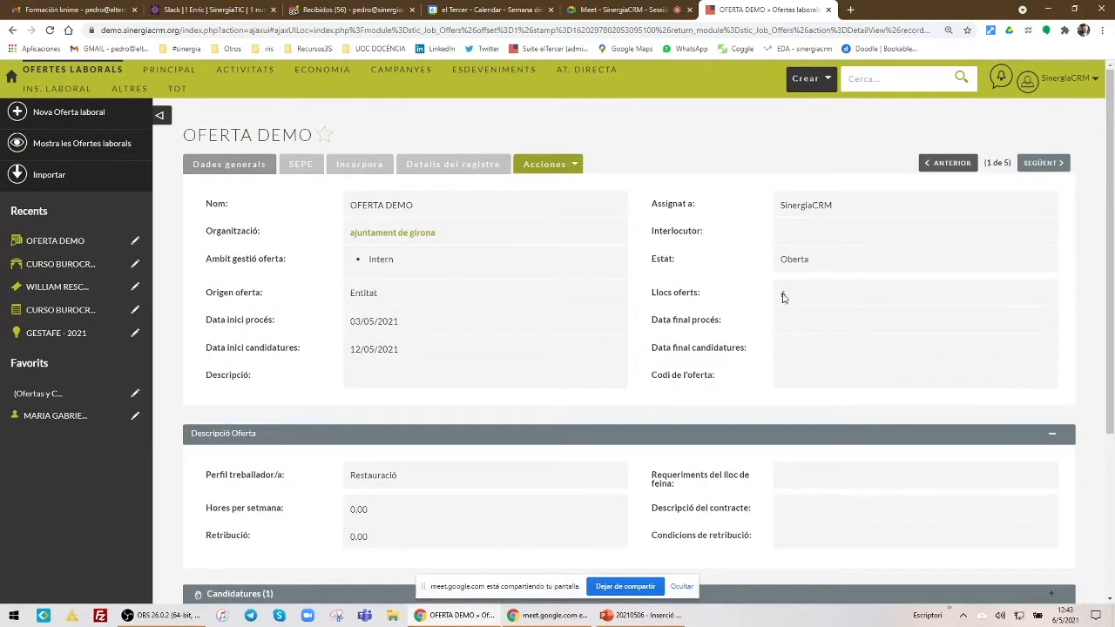
pyautogui.scroll(-5, 452, 305)
pyautogui.click(229, 353)
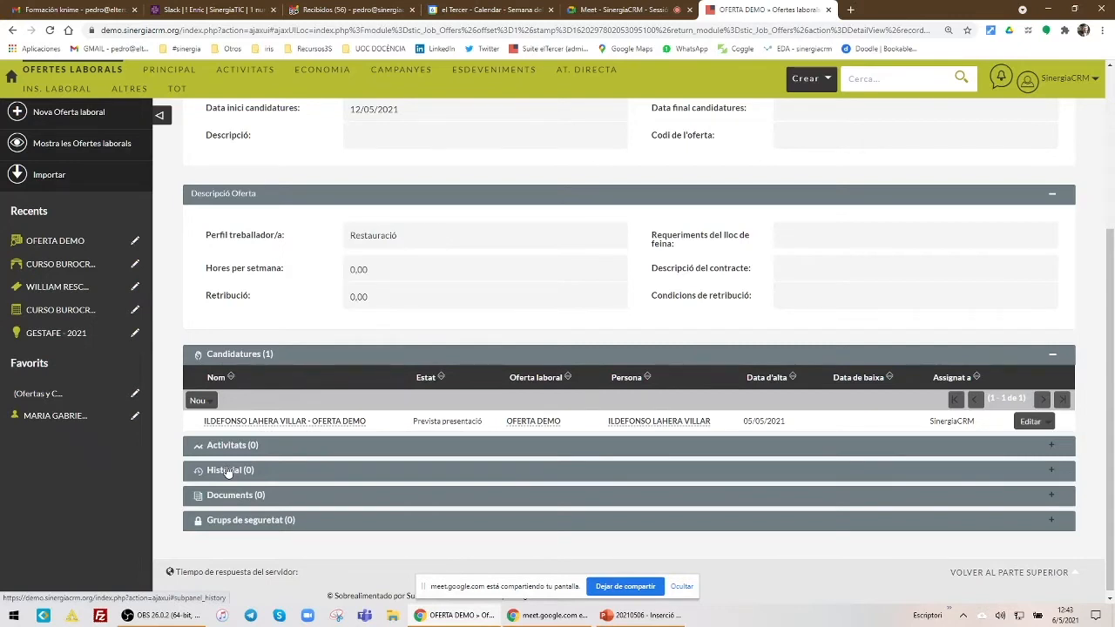
# - Start a new candidatura for OFERTA DEMO and fill in the candidate's full name as Persona
pyautogui.click(198, 400)
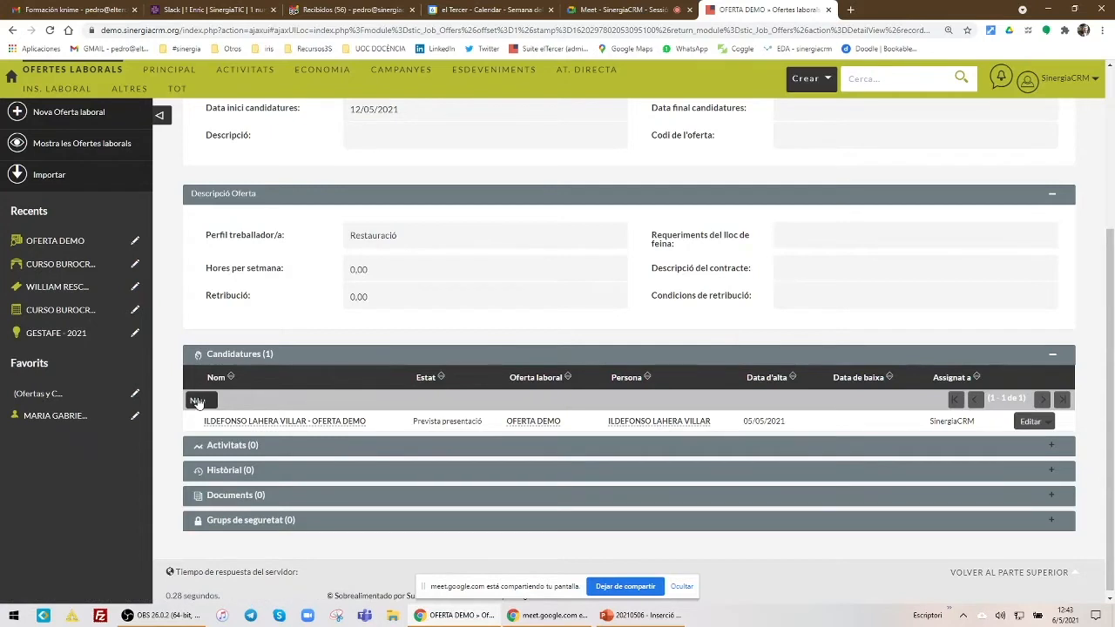
pyautogui.click(367, 472)
pyautogui.write('ilea')
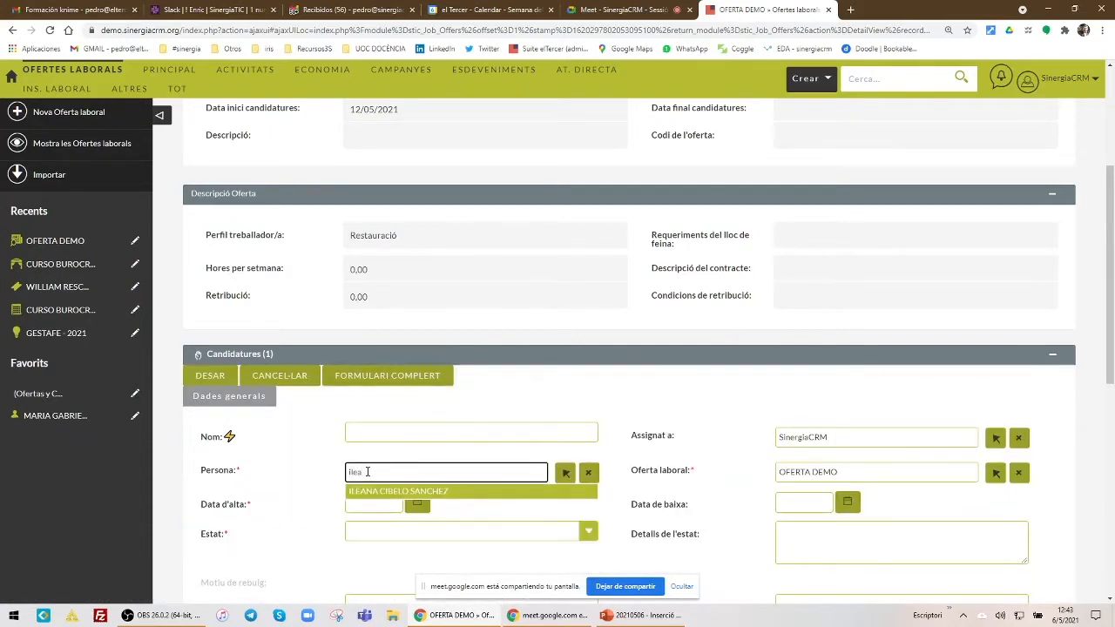
pyautogui.click(384, 491)
# - Set the candidatura's Data d'alta to 06/05/2021 and its Estat to Pendent entrevista
pyautogui.scroll(-2, 612, 418)
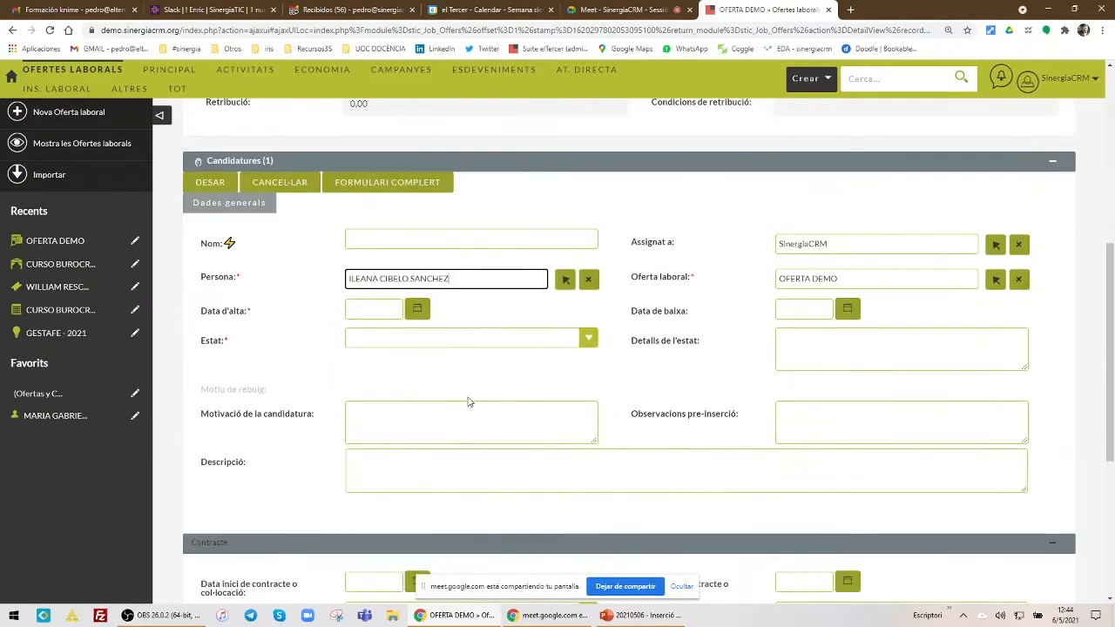
pyautogui.click(416, 319)
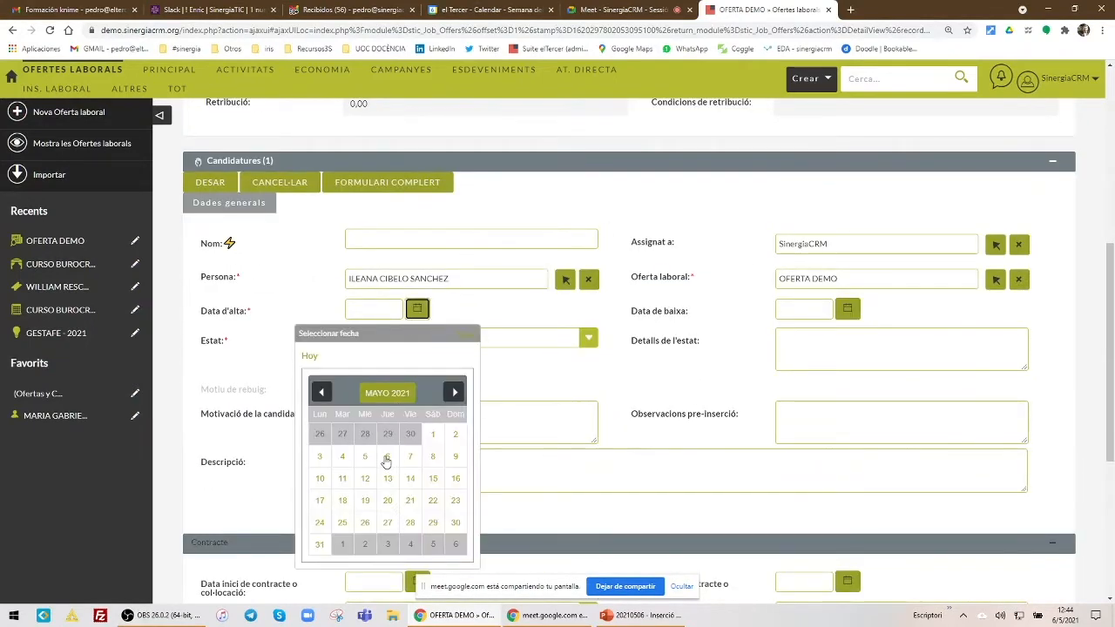
pyautogui.click(386, 457)
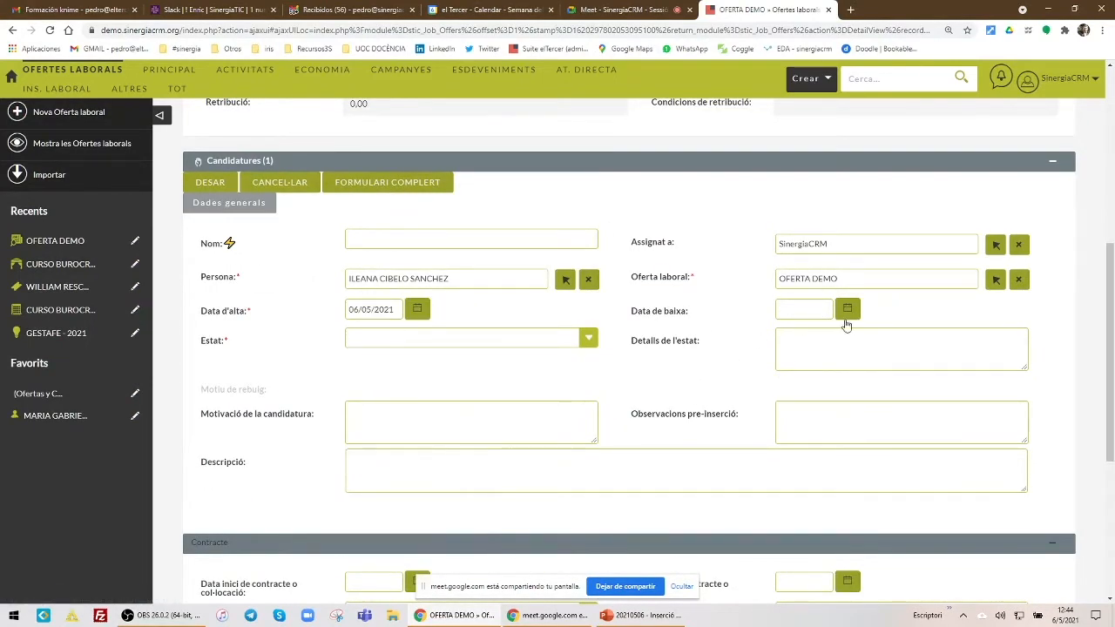
pyautogui.click(571, 345)
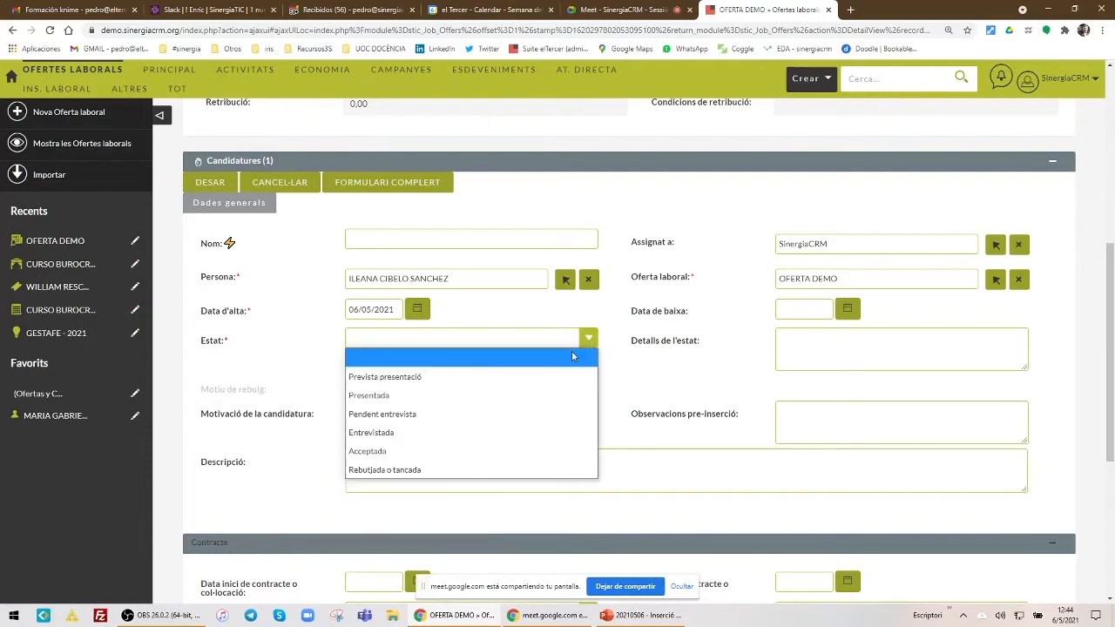
pyautogui.click(456, 413)
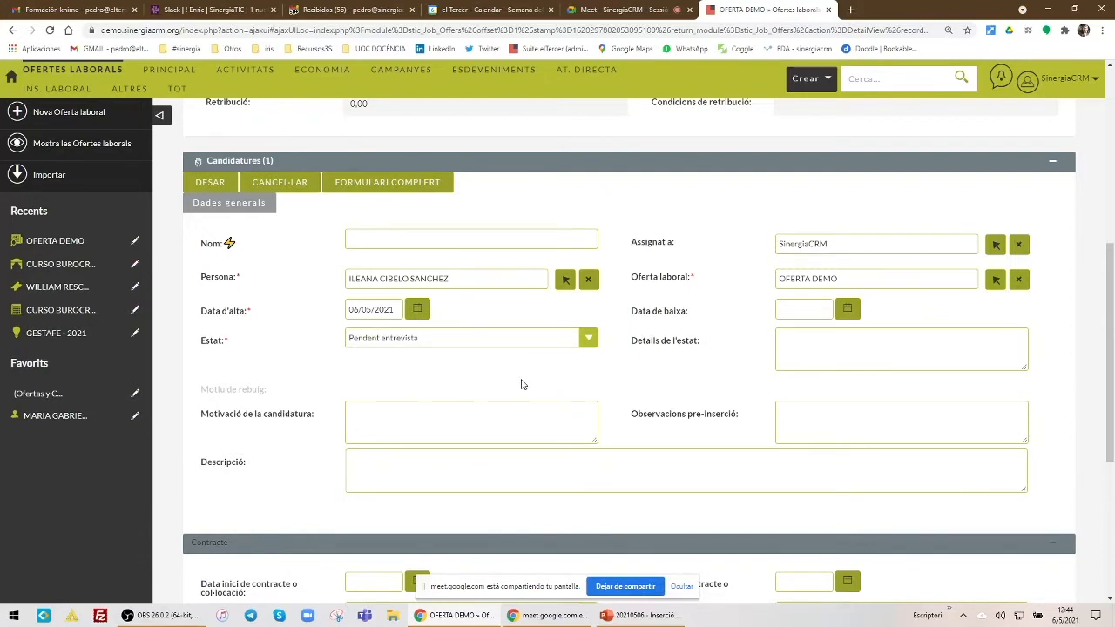
# - Set the contract start date to 10/05/2021, leave Motiu final de contracte empty, and save the candidatura
pyautogui.scroll(-3, 575, 384)
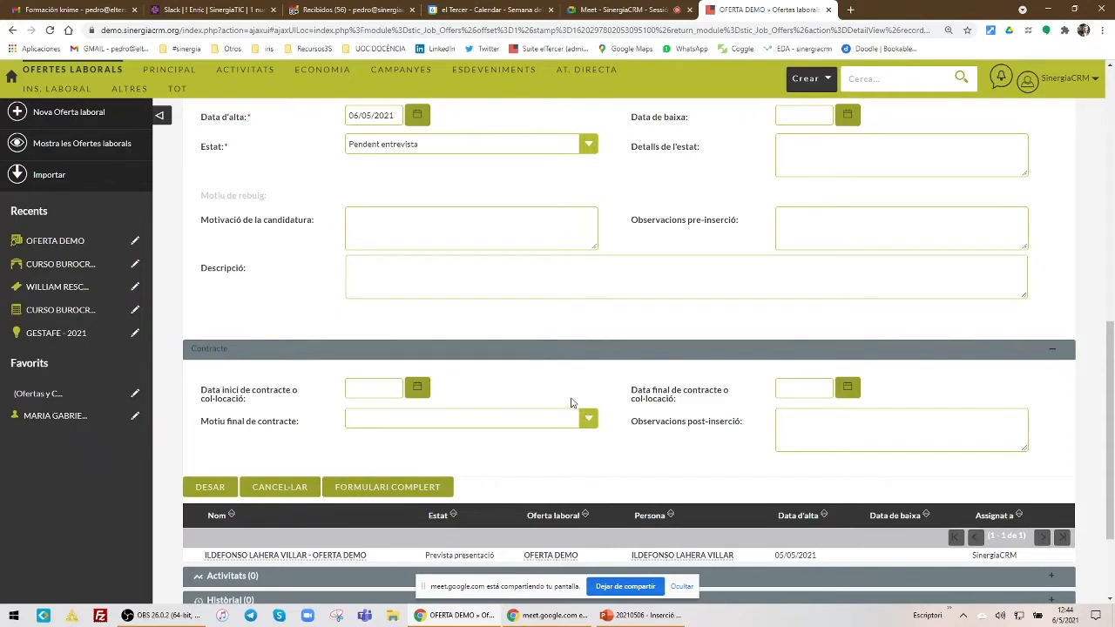
pyautogui.click(422, 396)
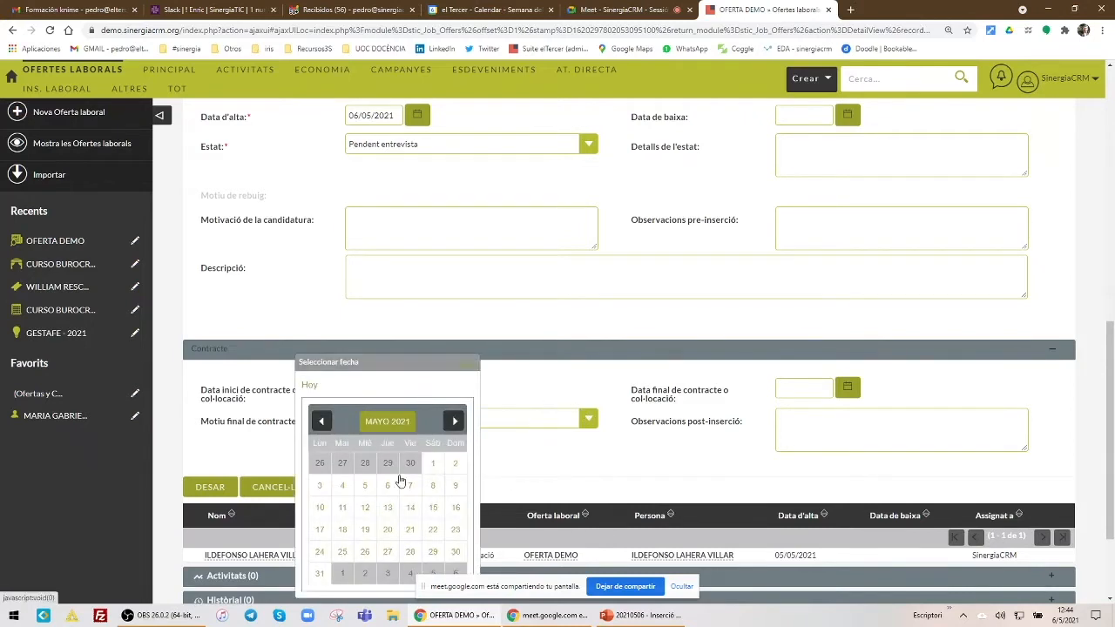
pyautogui.click(319, 508)
pyautogui.click(572, 423)
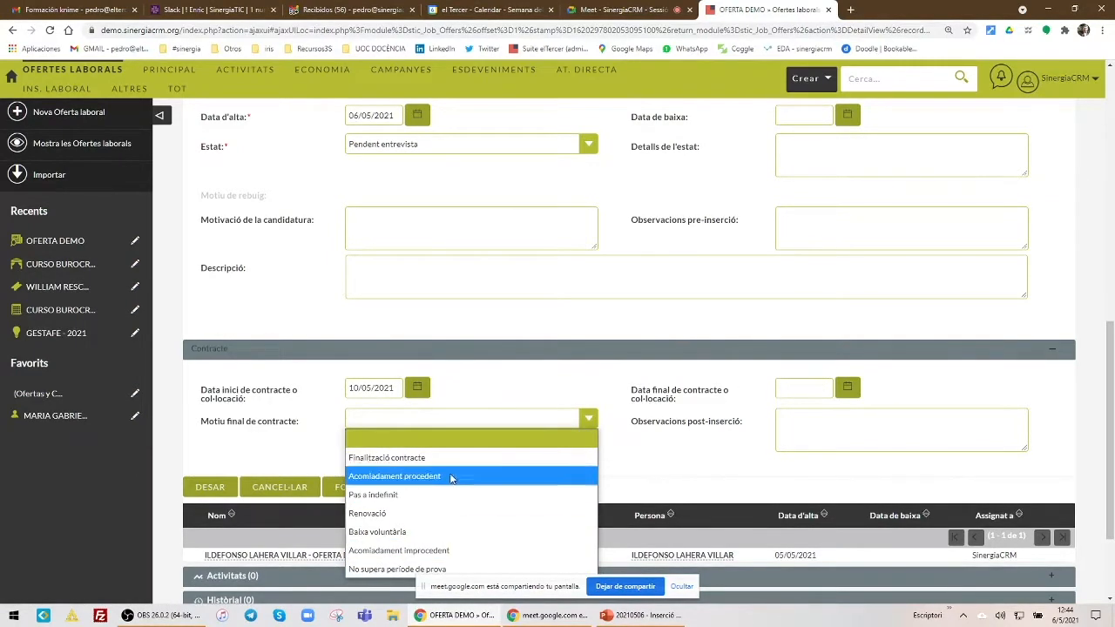
pyautogui.click(316, 449)
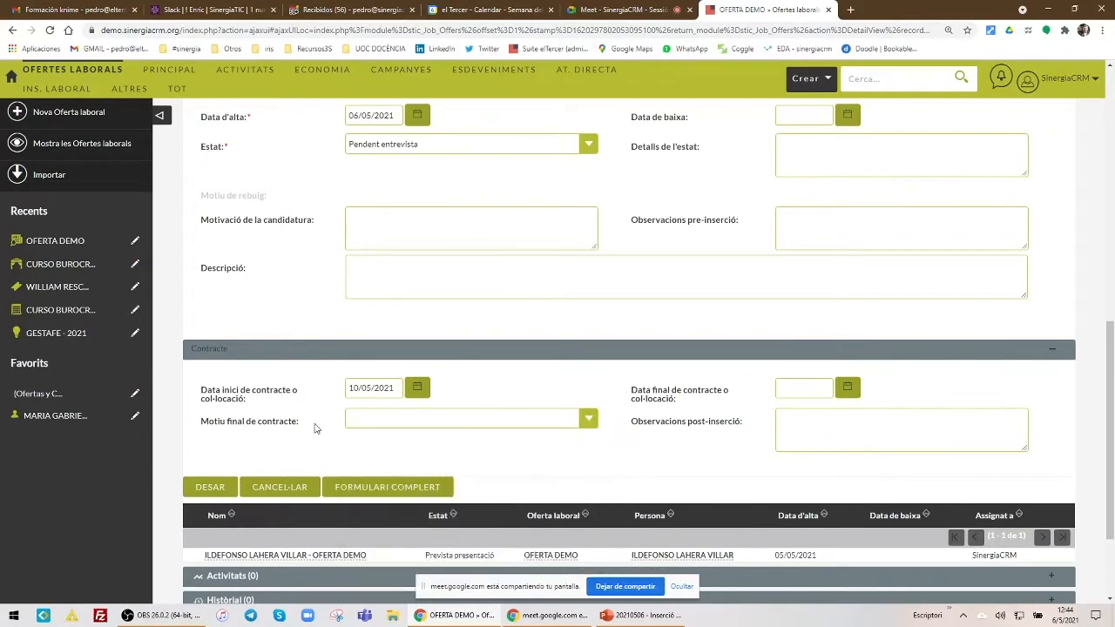
pyautogui.scroll(3, 316, 423)
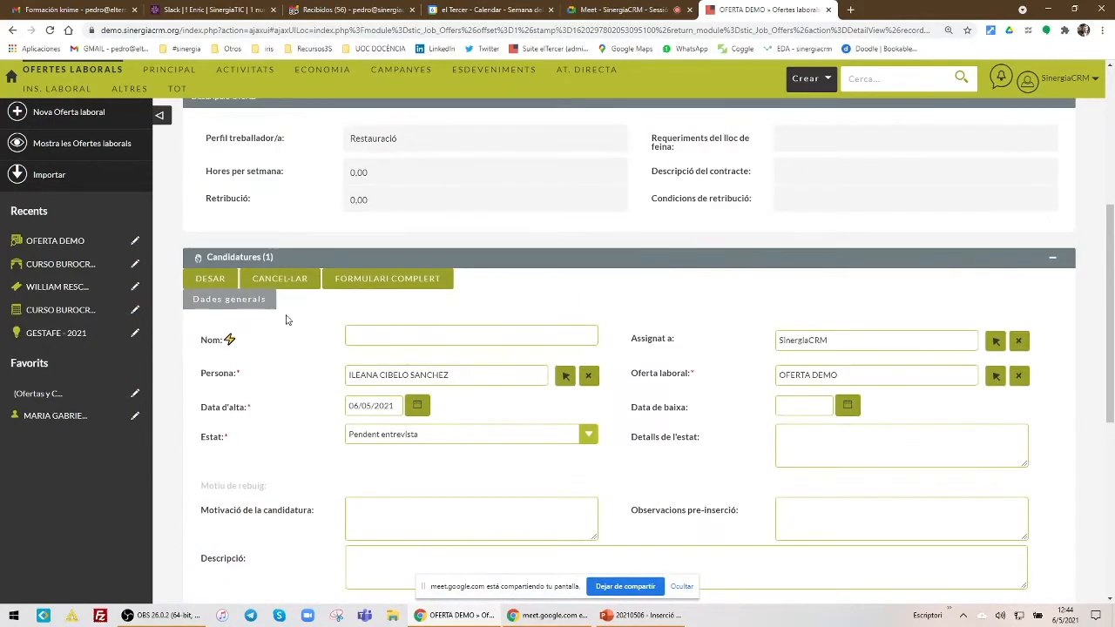
pyautogui.click(209, 280)
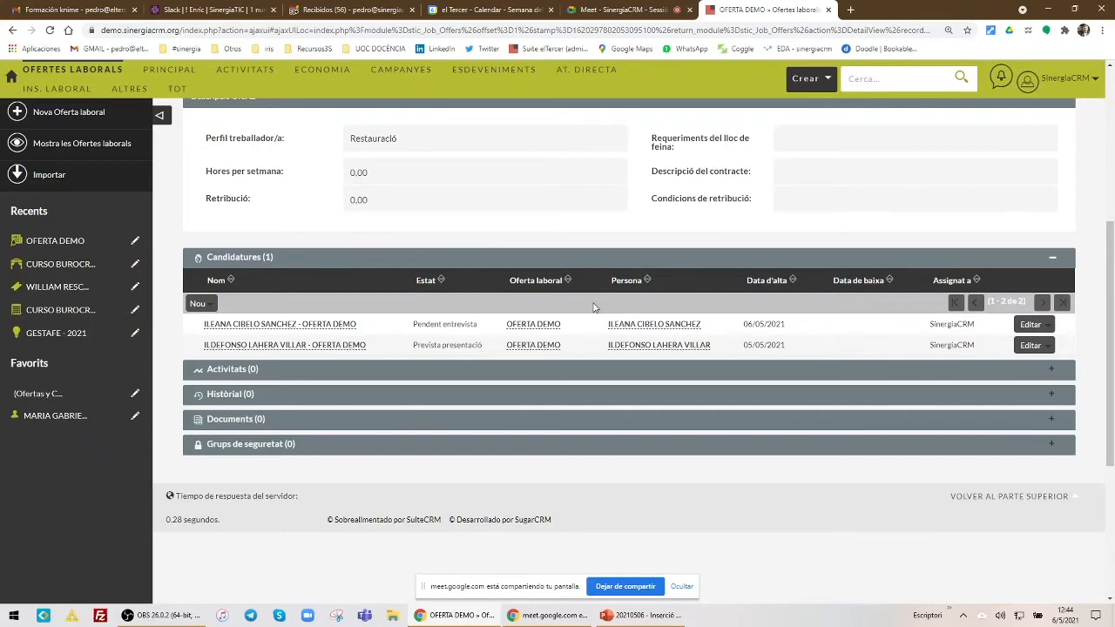
# - Open the third person's record in the Persones list and examine their SEPE data
pyautogui.scroll(4, 596, 307)
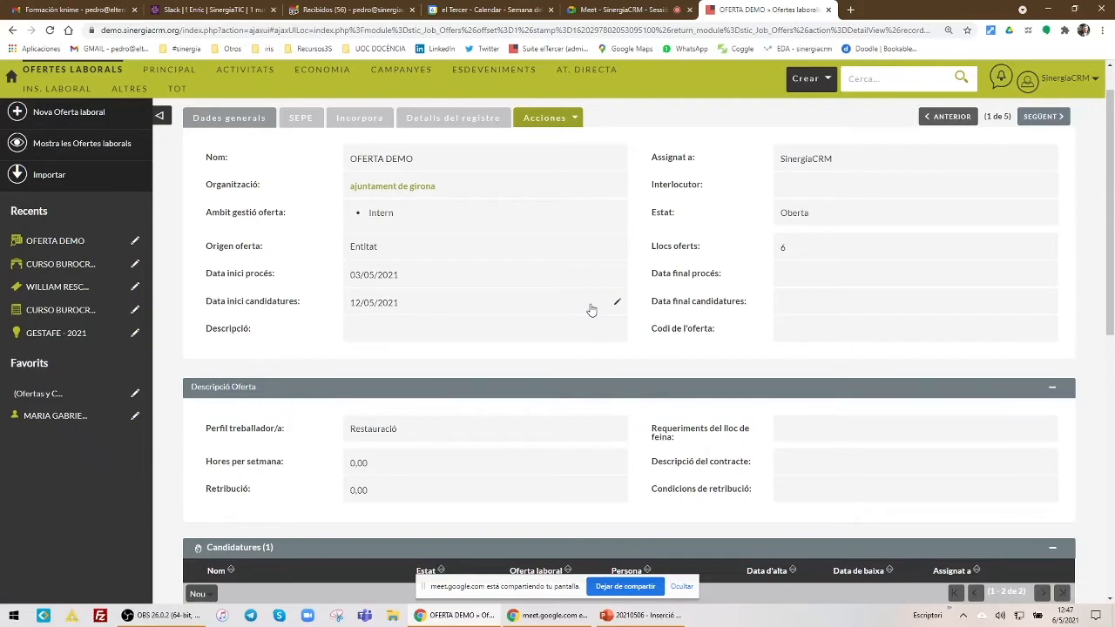
pyautogui.moveTo(173, 73)
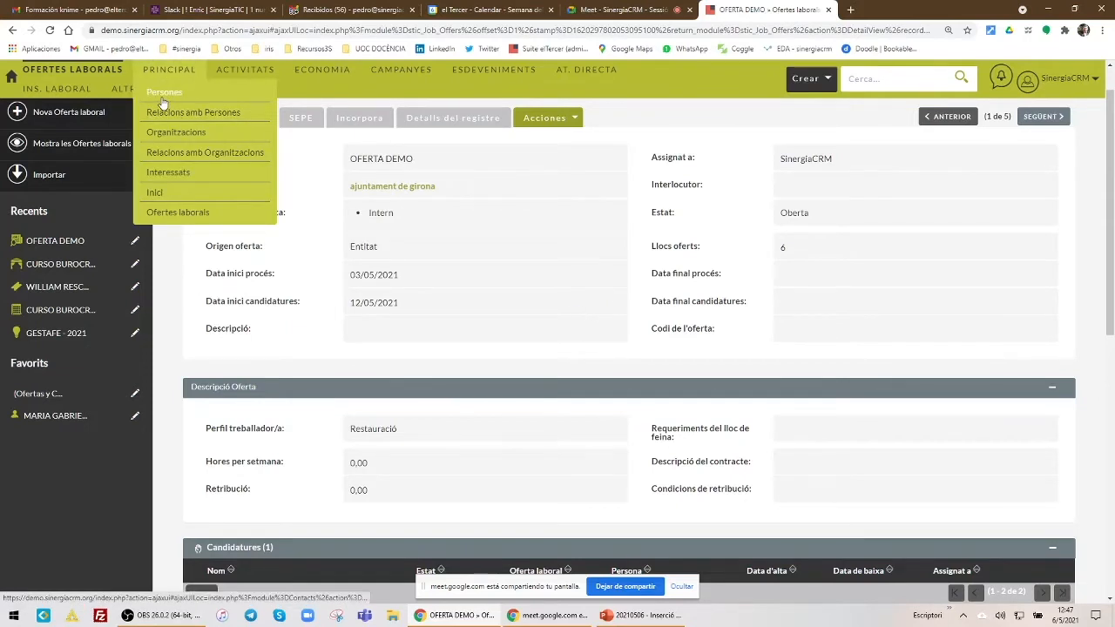
pyautogui.click(163, 93)
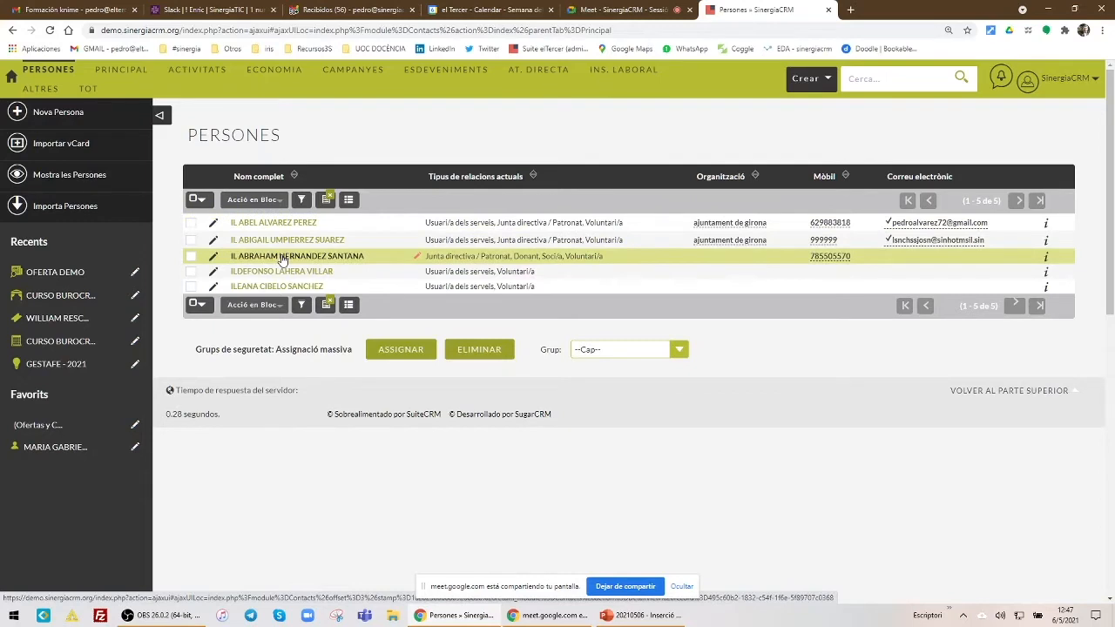
pyautogui.click(281, 256)
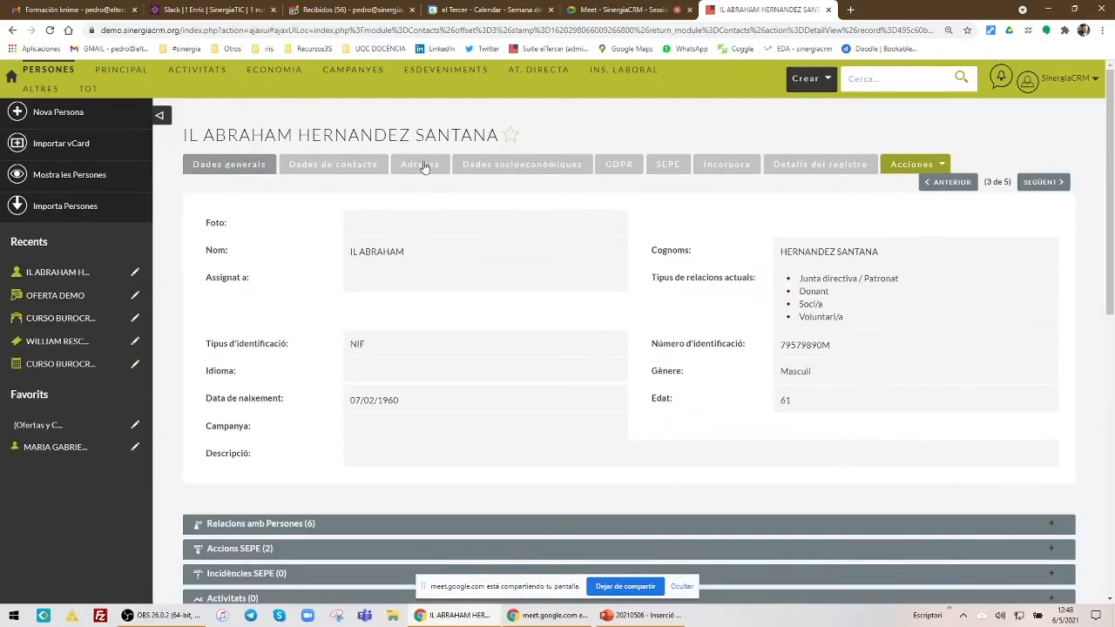
pyautogui.click(667, 165)
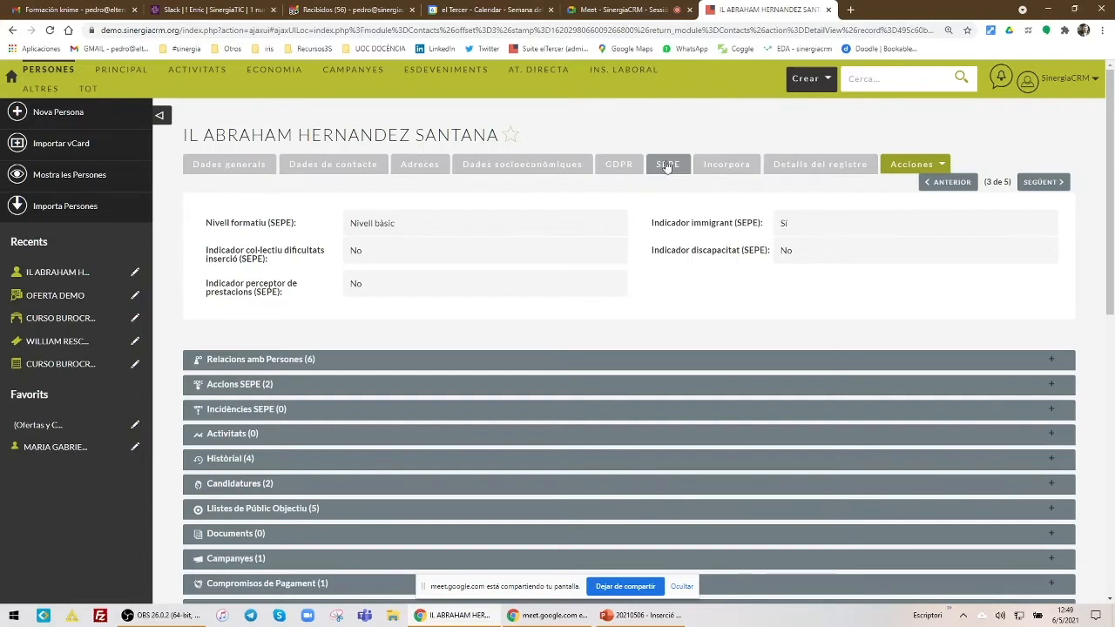
# - Start a new SEPE action of Tipus Alta for this person, examine its Conveni options, and discard it
pyautogui.click(245, 389)
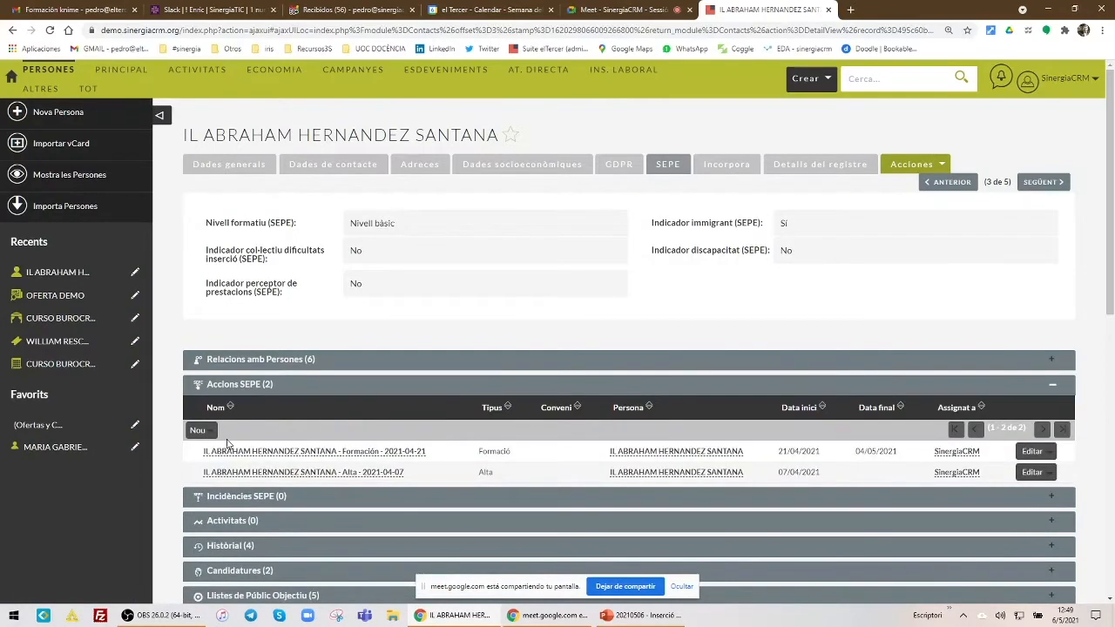
pyautogui.click(199, 432)
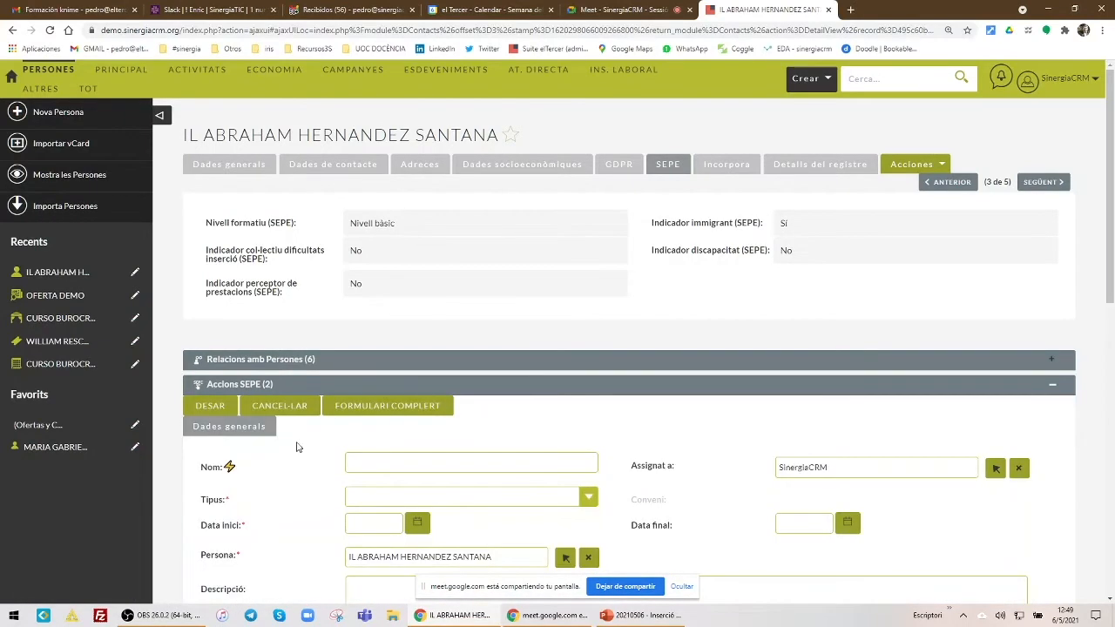
pyautogui.scroll(-1, 542, 308)
pyautogui.click(467, 397)
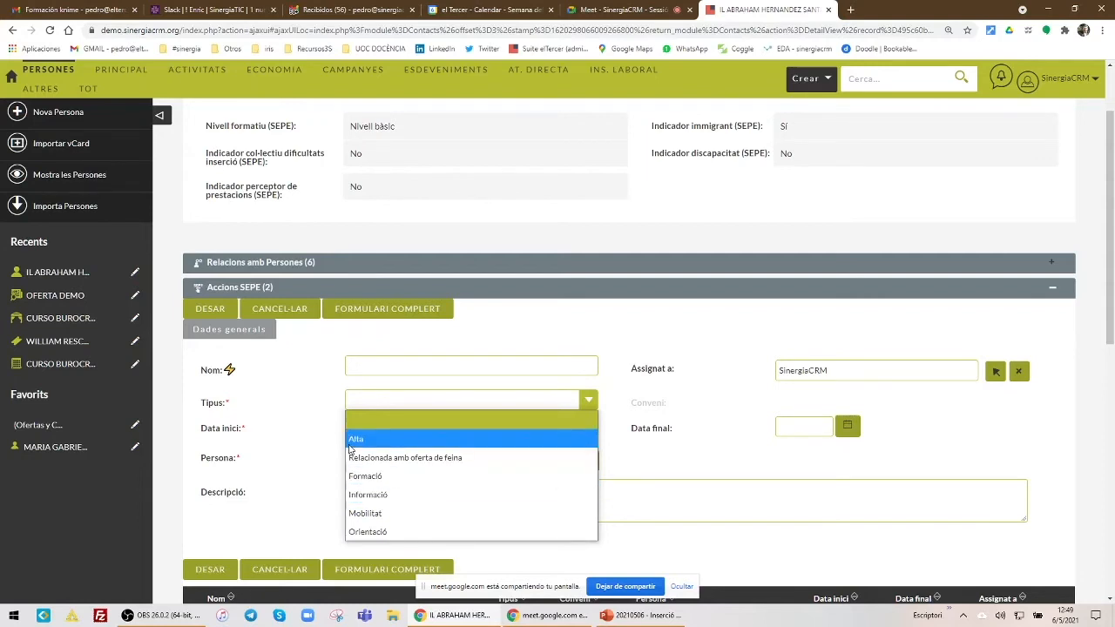
pyautogui.click(348, 445)
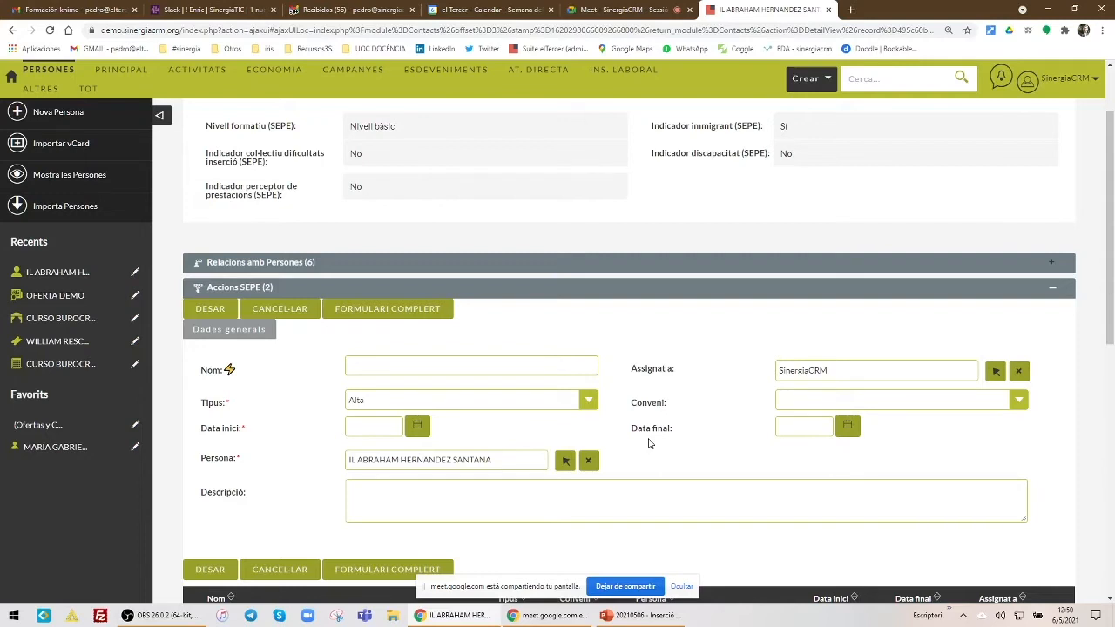
pyautogui.click(841, 407)
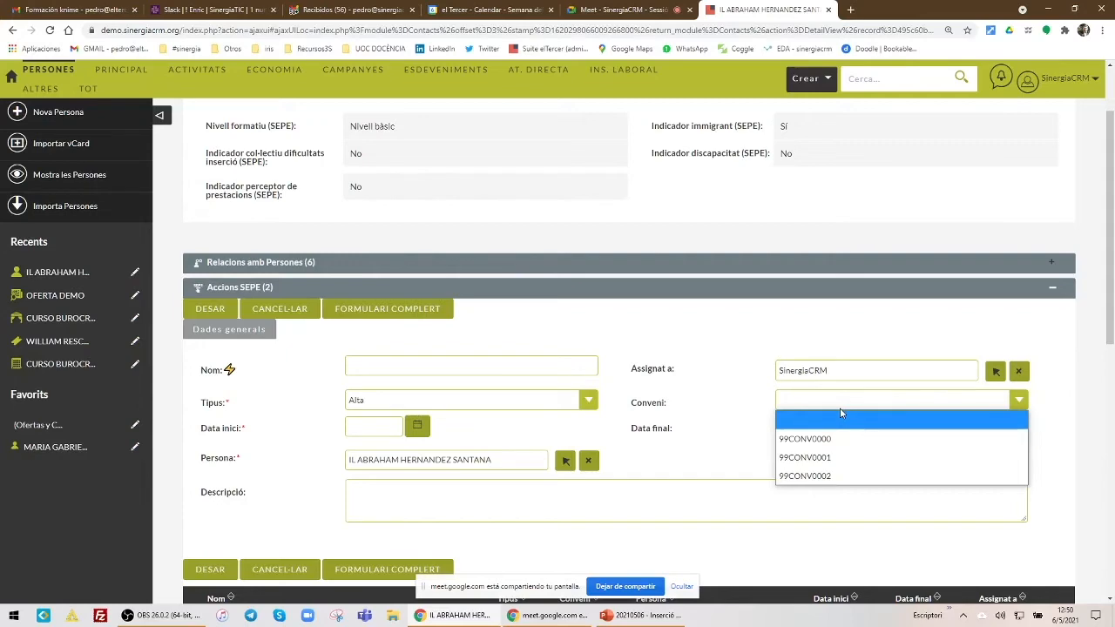
pyautogui.click(274, 312)
pyautogui.click(626, 120)
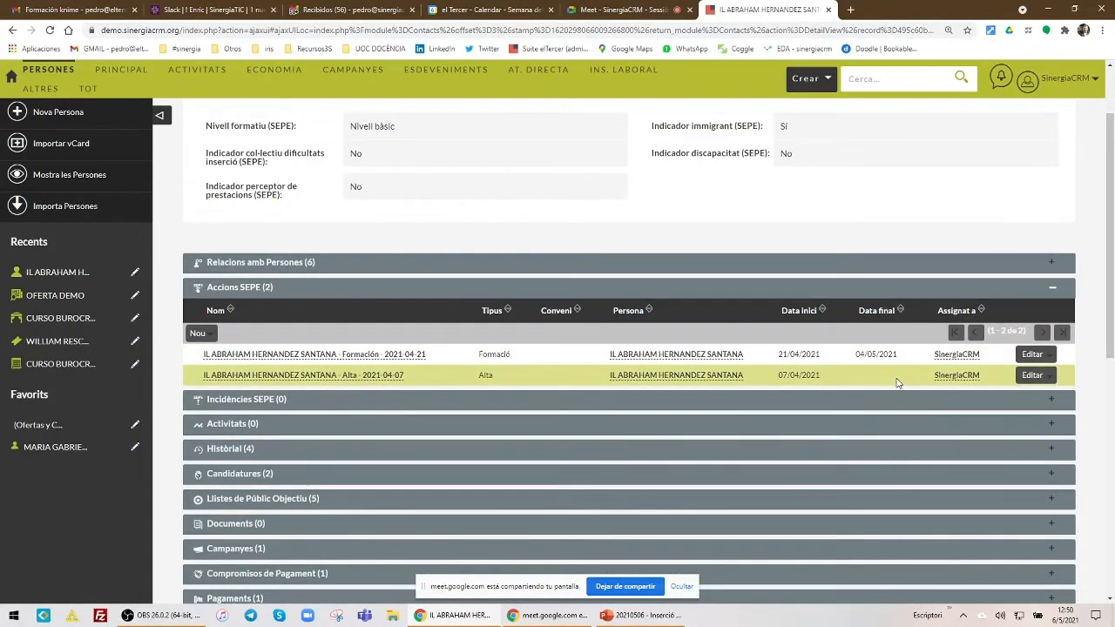
# - Start a new SEPE incident for this person, examine its Tipus options, and discard it
pyautogui.click(235, 406)
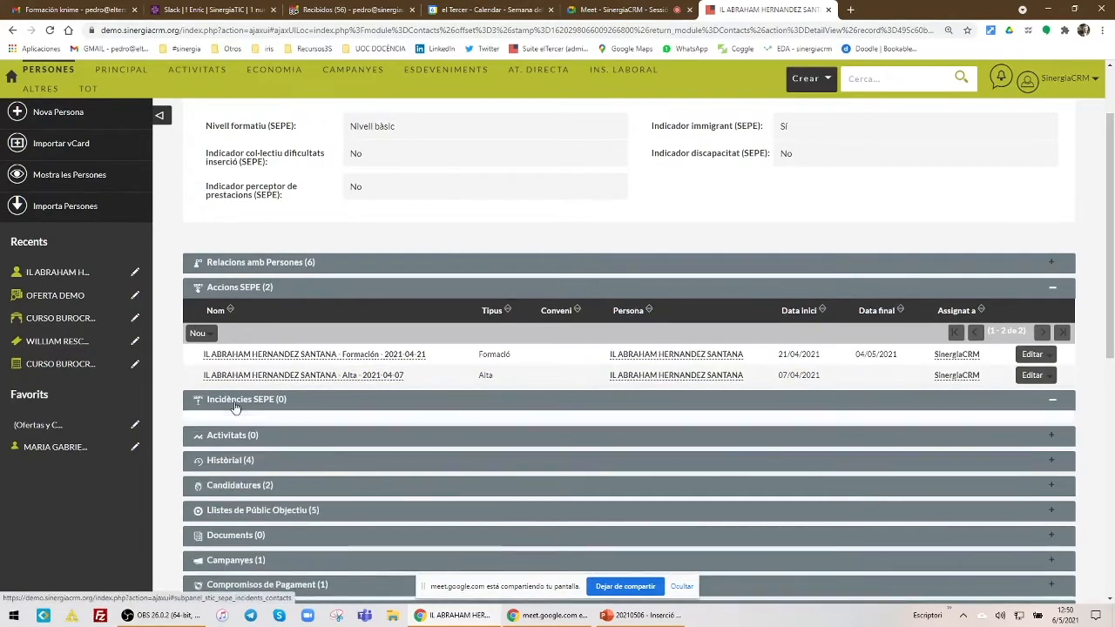
pyautogui.scroll(-2, 223, 349)
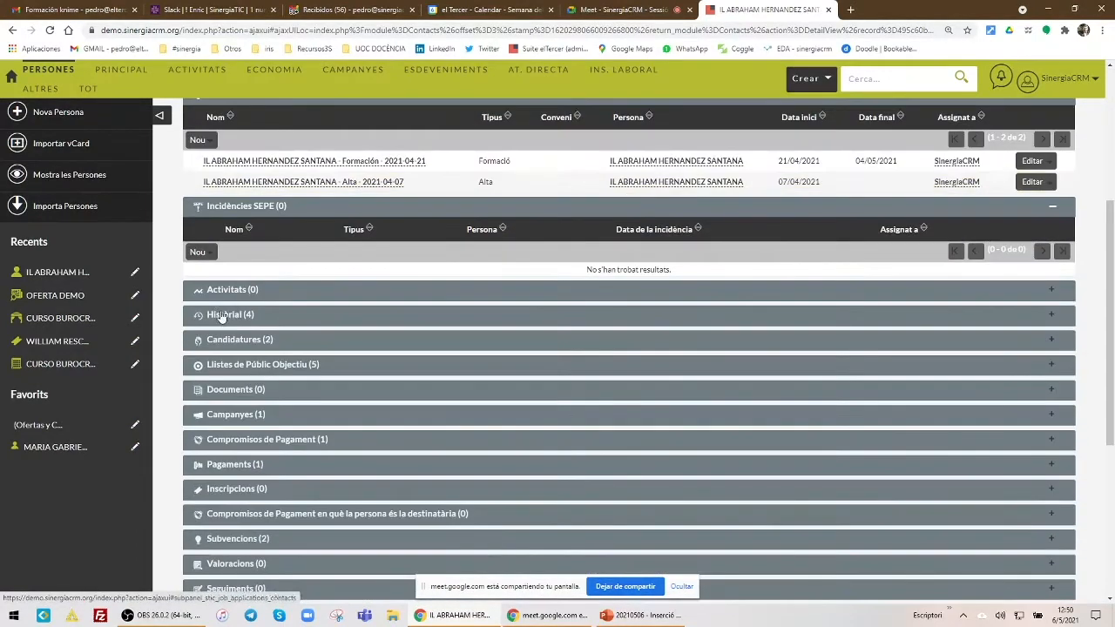
pyautogui.click(199, 252)
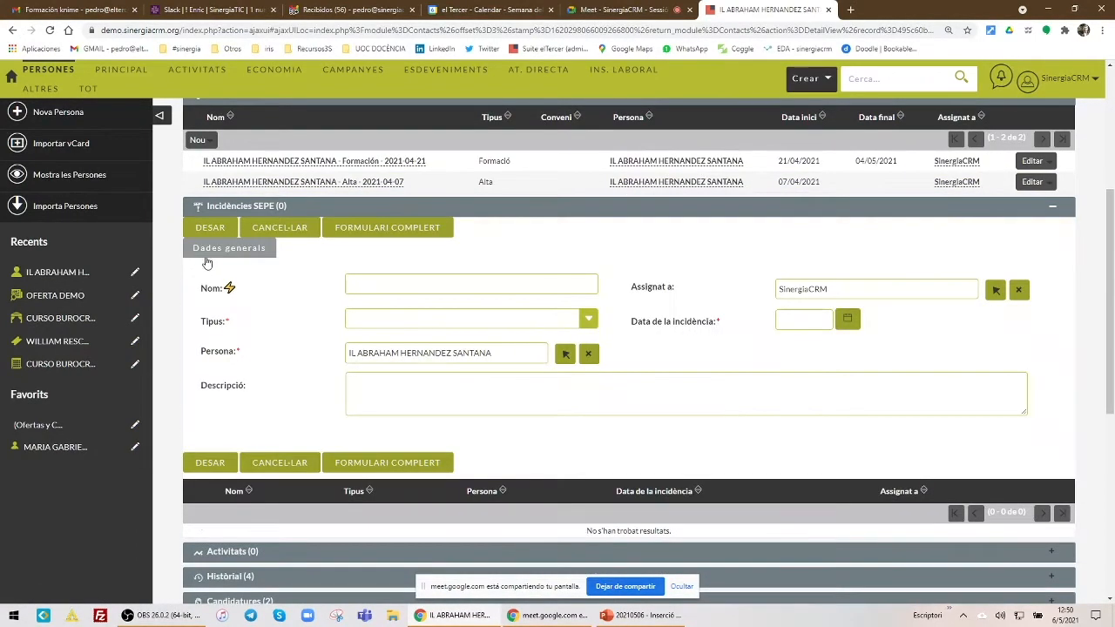
pyautogui.click(504, 324)
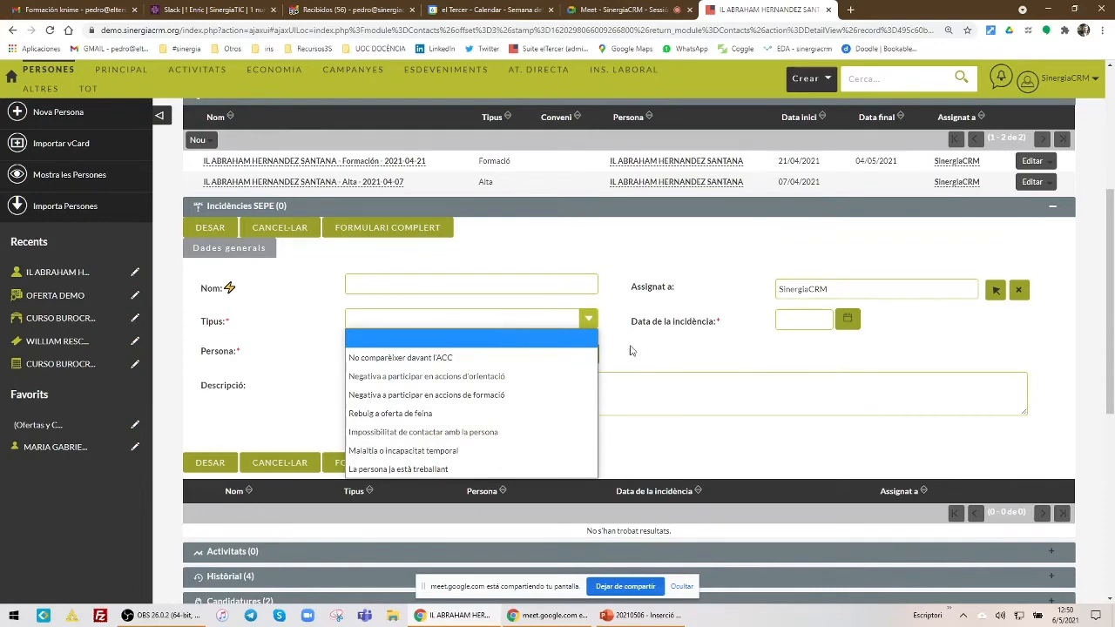
pyautogui.click(491, 311)
pyautogui.click(292, 230)
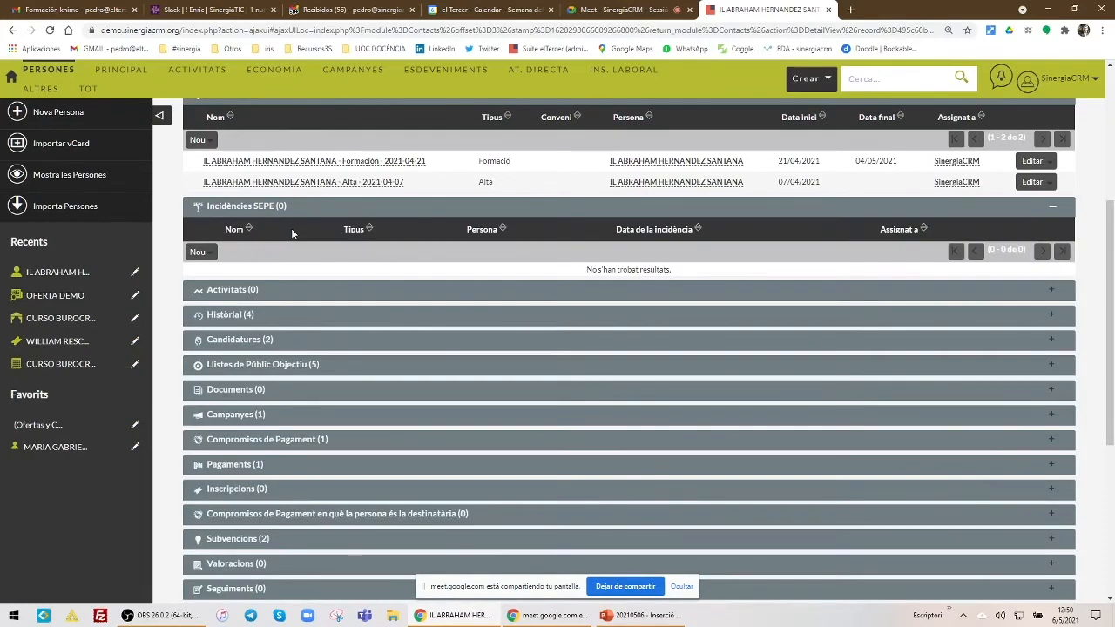
# - Open the list of all Accions SEPE in the labour insertion area
pyautogui.moveTo(439, 72)
pyautogui.moveTo(623, 71)
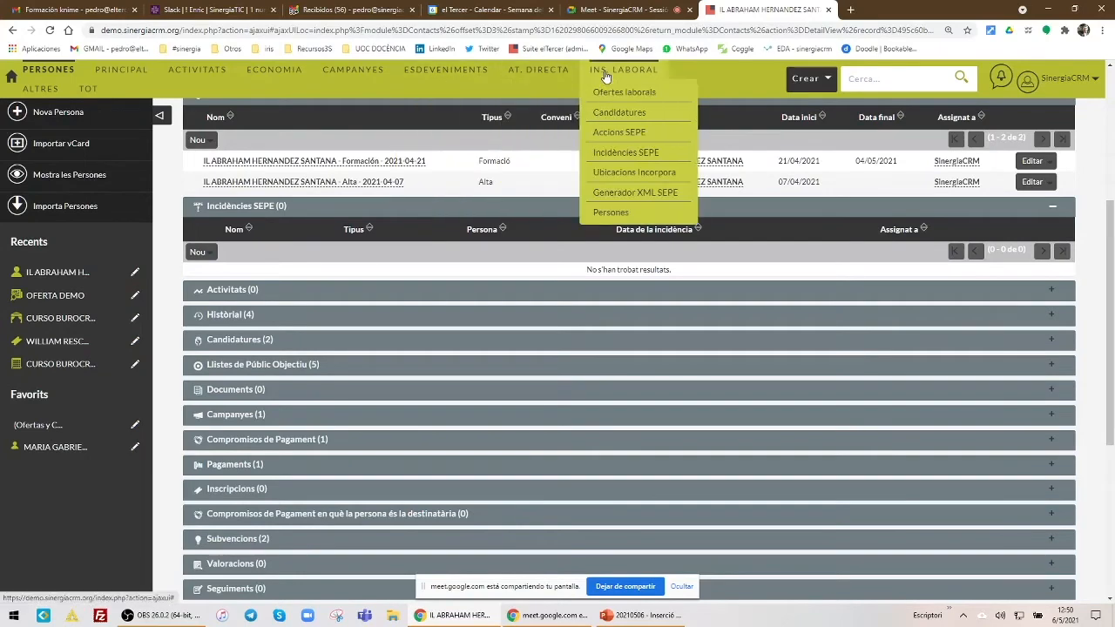
pyautogui.click(614, 139)
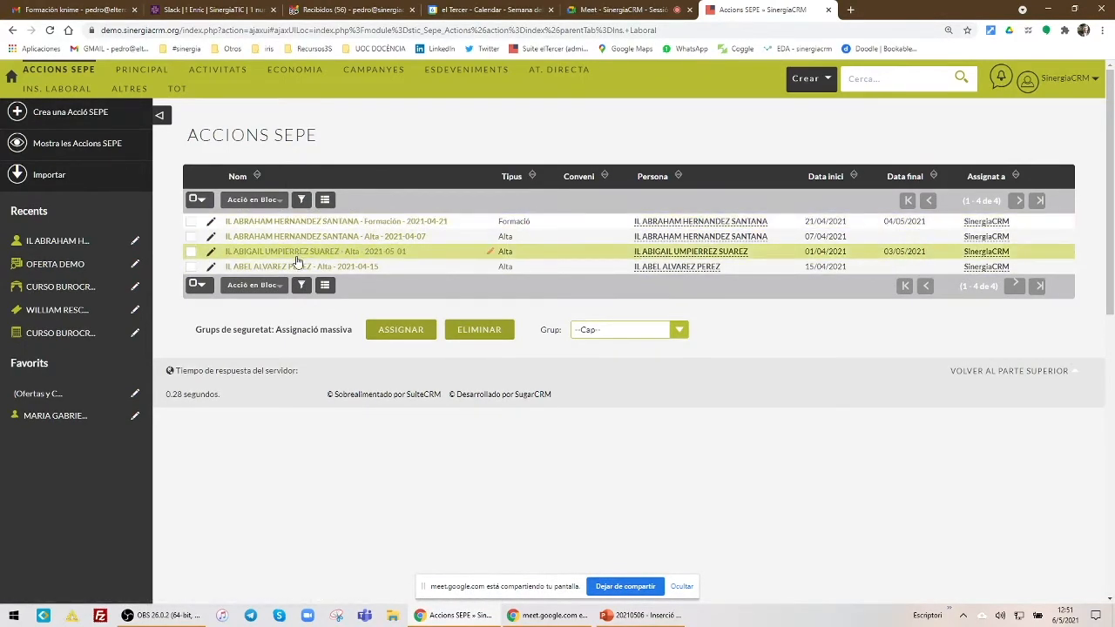
# - Reopen the most recently viewed person's record and examine their SEPE data and Relacions amb Persones
pyautogui.click(44, 247)
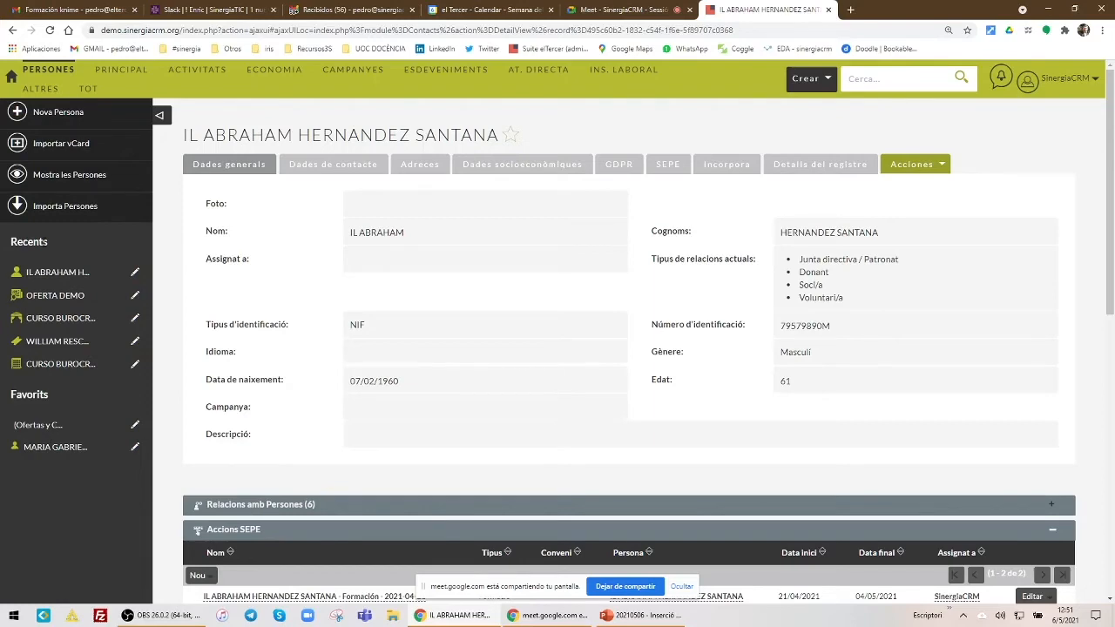
pyautogui.click(684, 172)
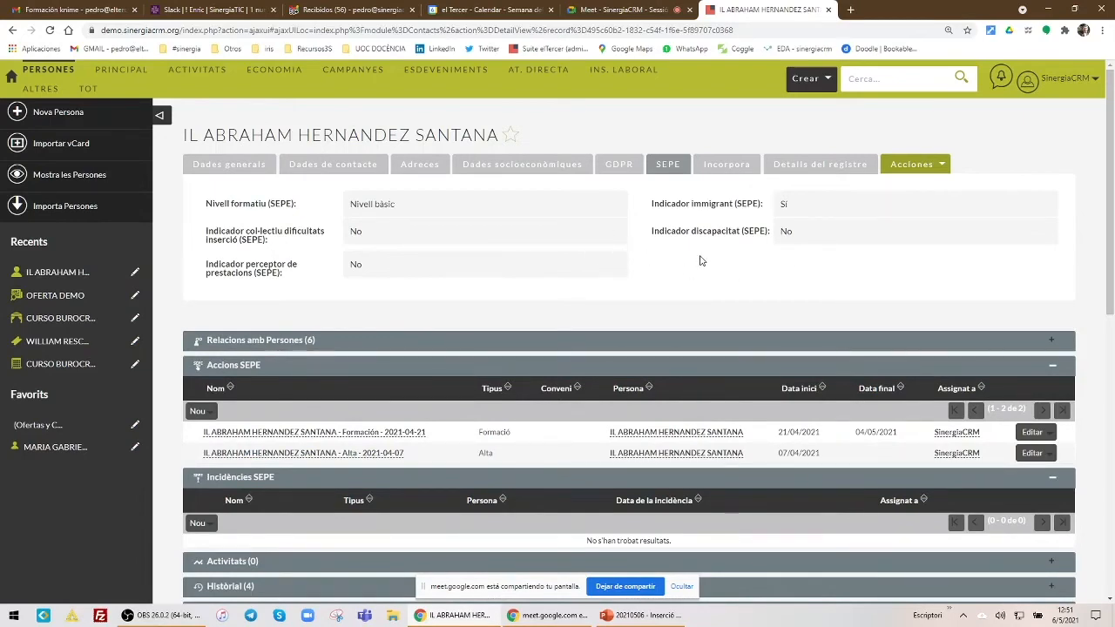
pyautogui.scroll(-2, 687, 264)
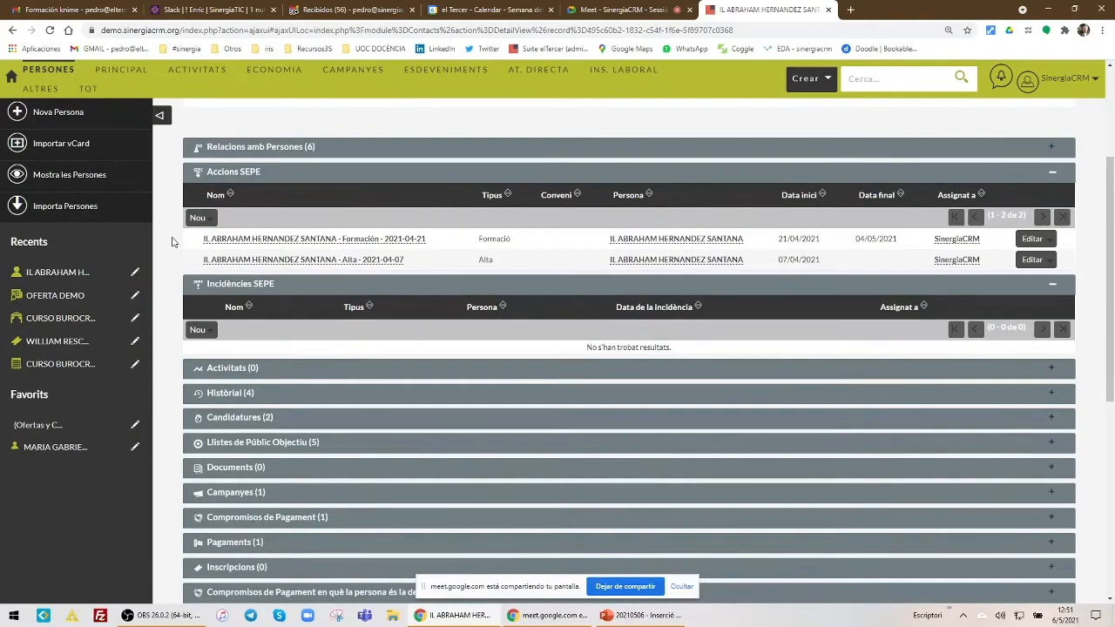
pyautogui.click(255, 155)
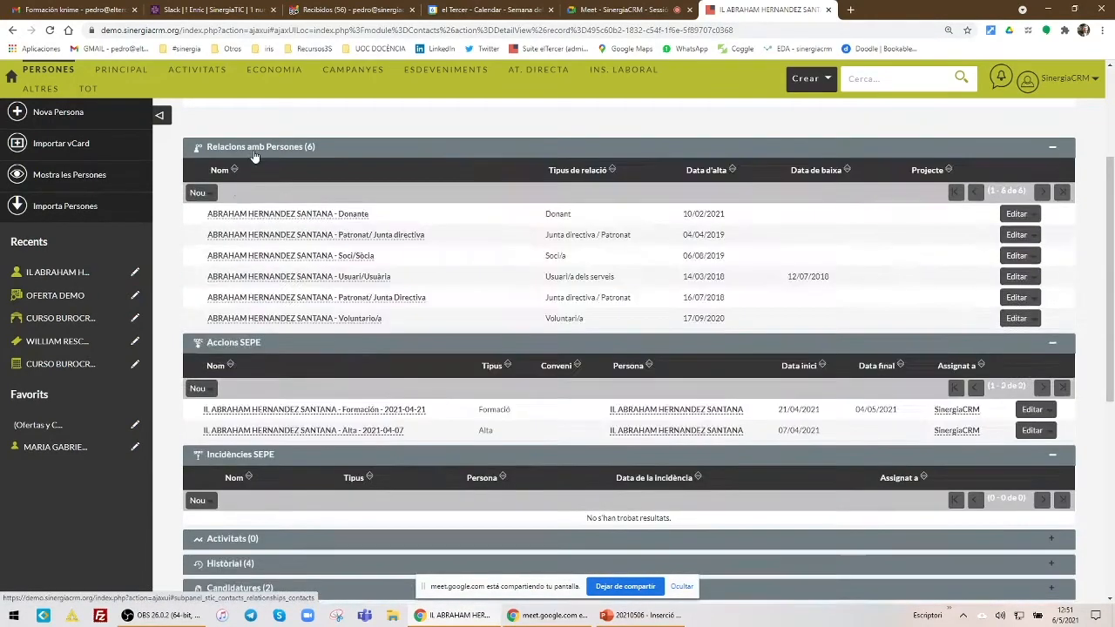
pyautogui.click(254, 153)
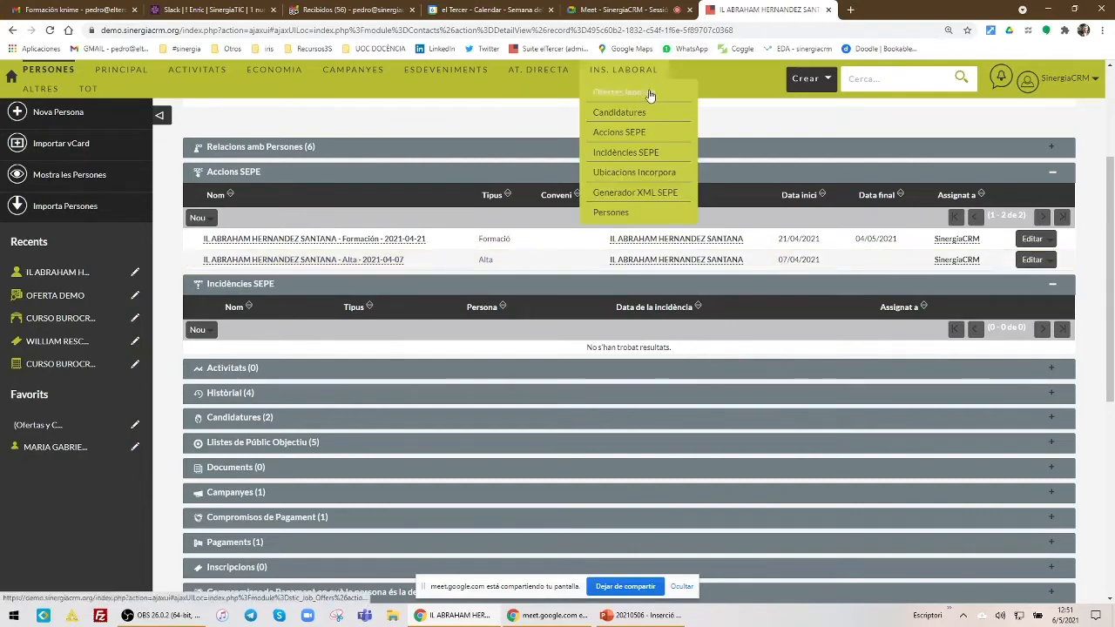
# - Open the (IL) Ajuntament de Vic record in Organitzacions and look through its general data and related sections
pyautogui.moveTo(141, 71)
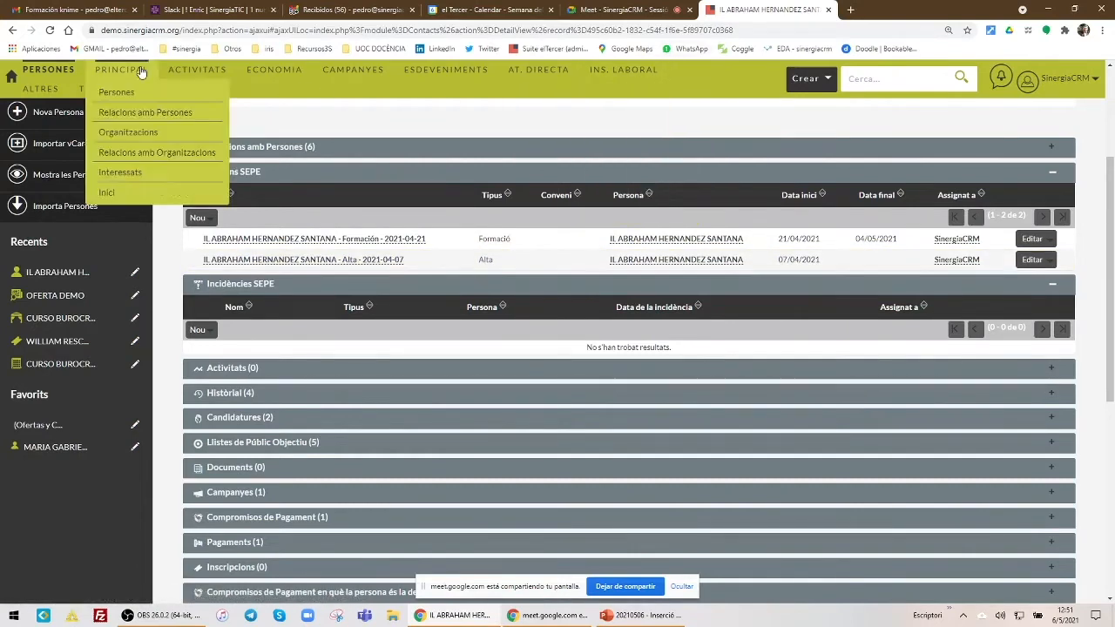
pyautogui.click(146, 136)
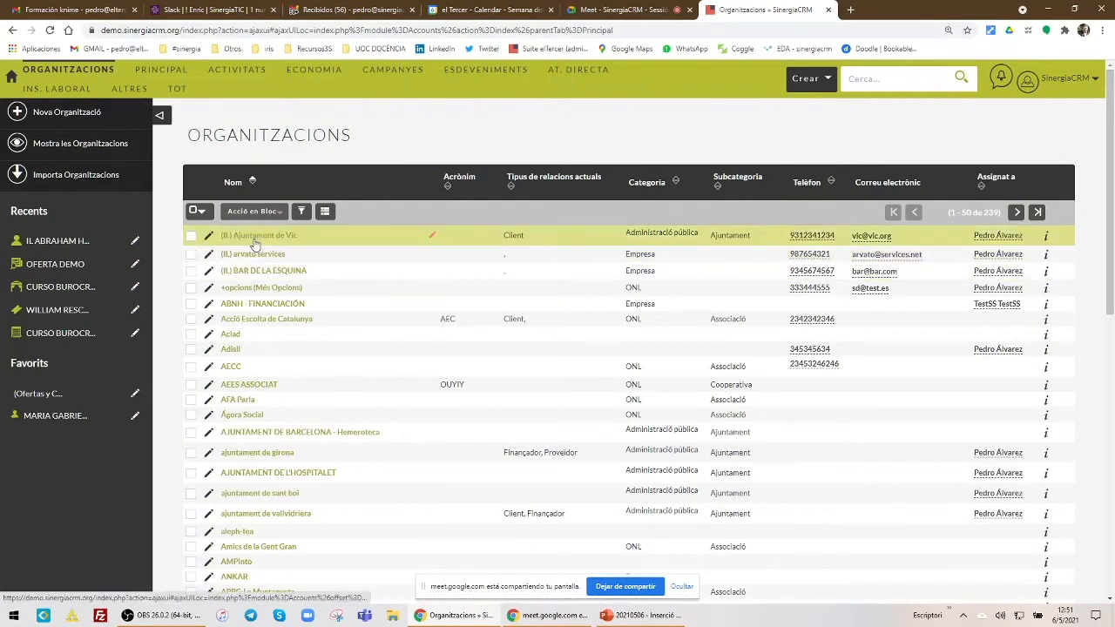
pyautogui.click(255, 236)
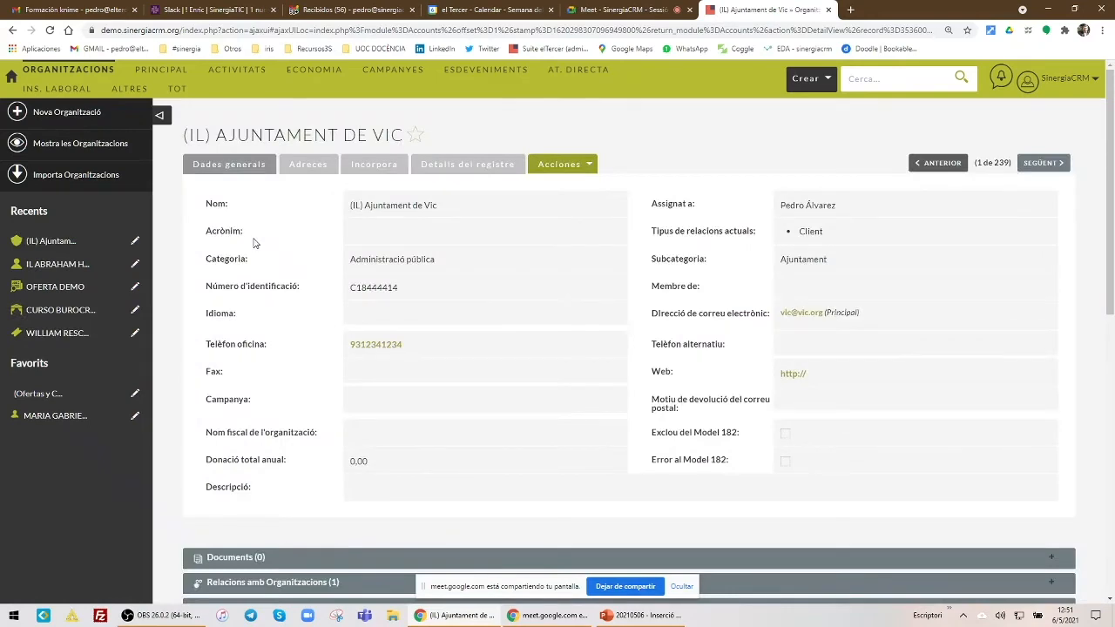
pyautogui.scroll(-5, 255, 243)
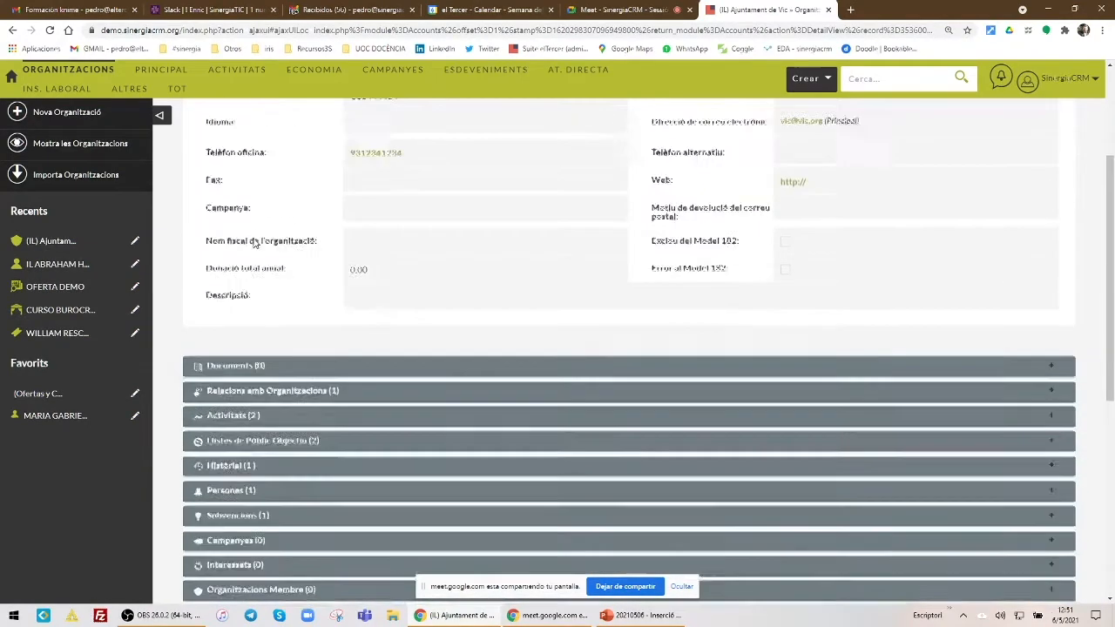
pyautogui.scroll(5, 252, 243)
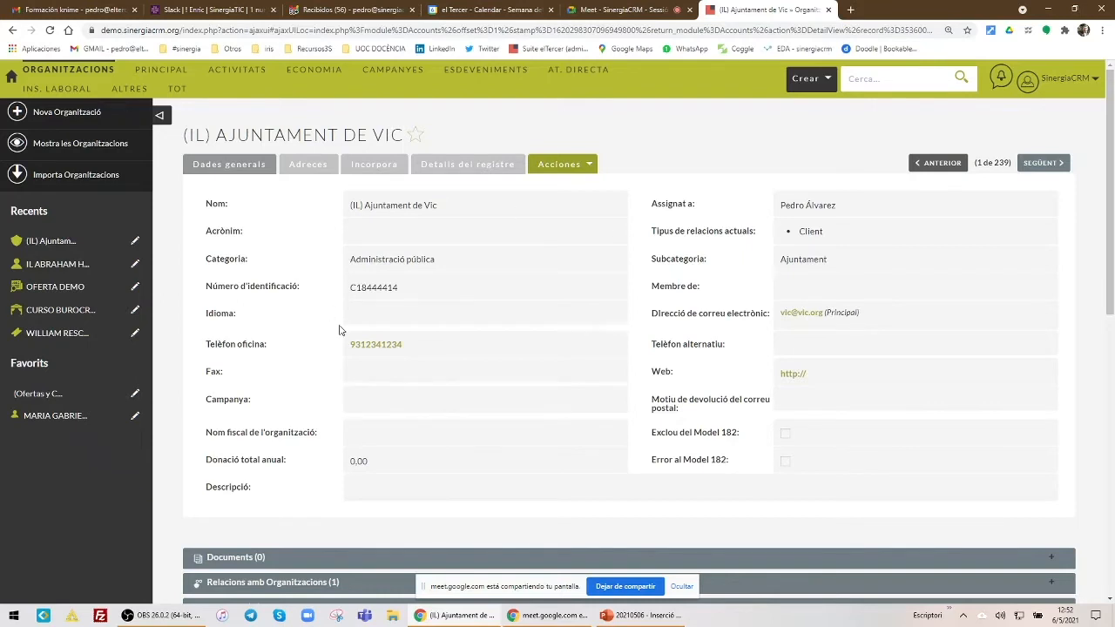
# - Start a new SEPE XML file record with Tipus d'arxiu AC mensual and Estat Planificat
pyautogui.moveTo(57, 88)
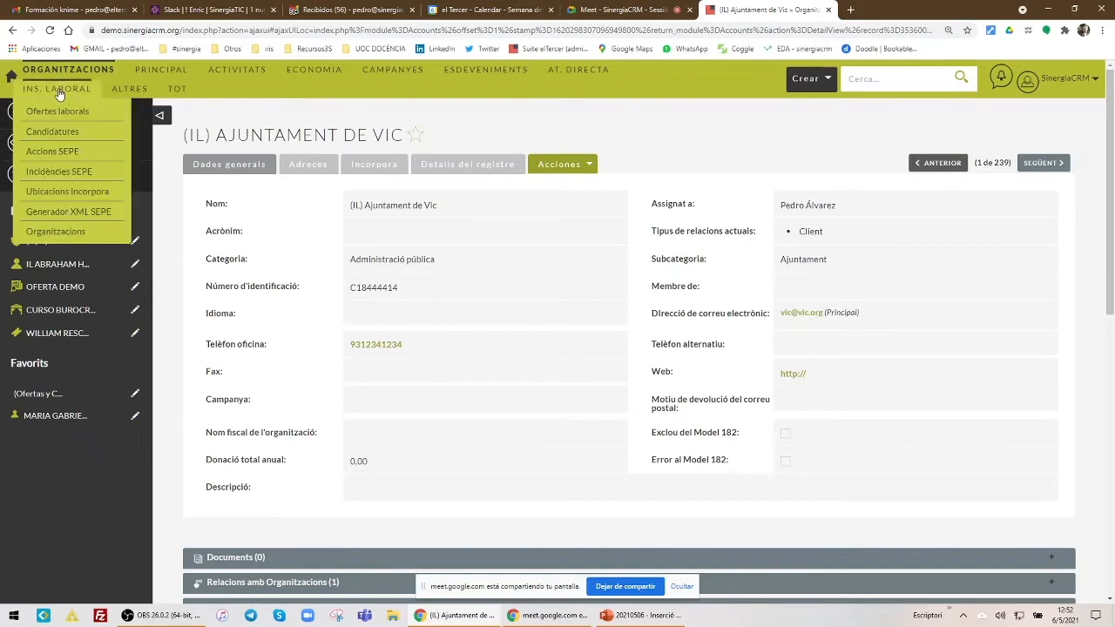
pyautogui.click(43, 219)
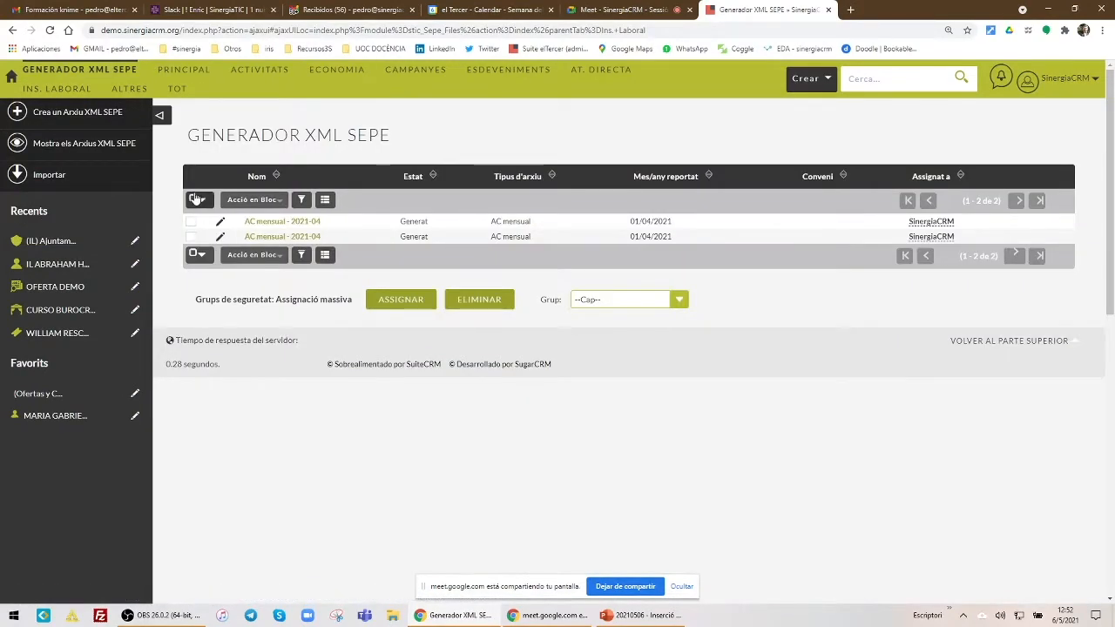
pyautogui.click(77, 117)
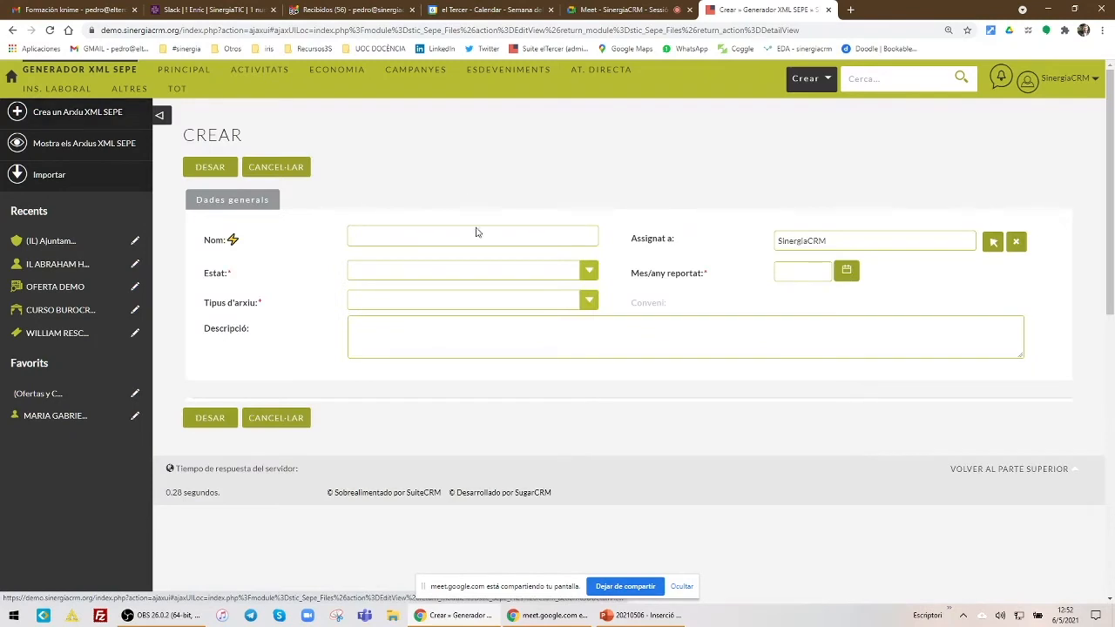
pyautogui.click(586, 276)
pyautogui.click(319, 309)
pyautogui.click(378, 304)
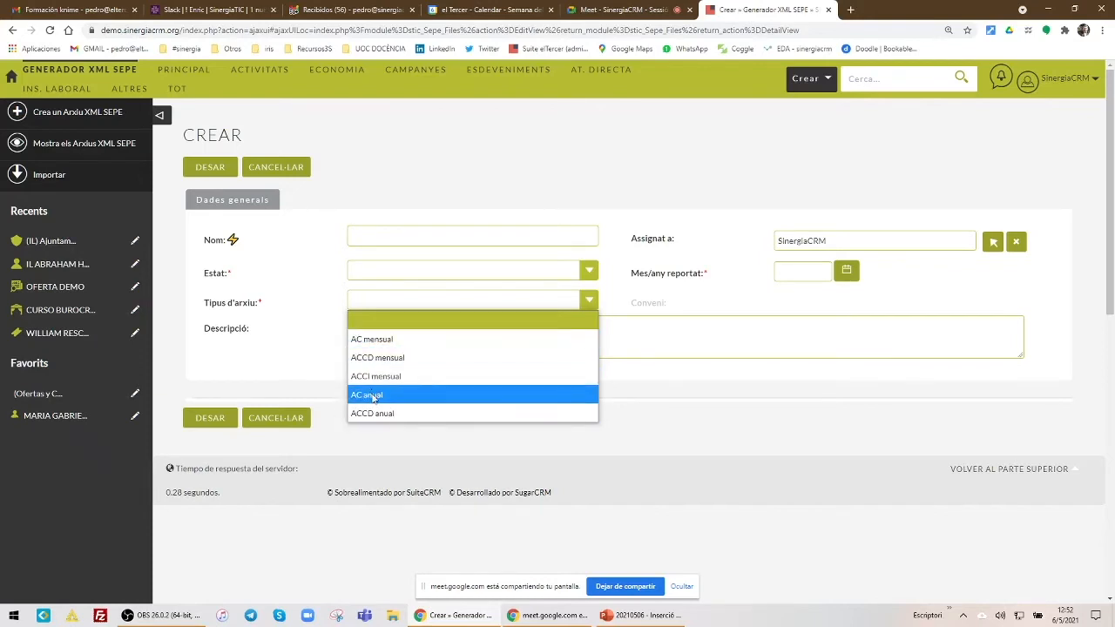
pyautogui.click(373, 340)
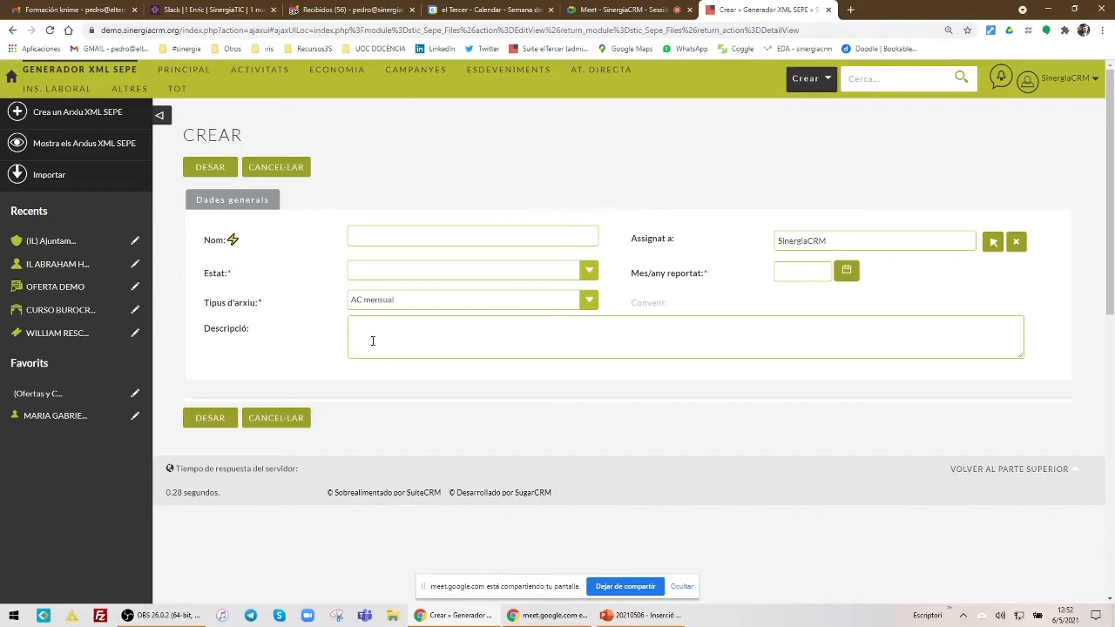
pyautogui.click(506, 271)
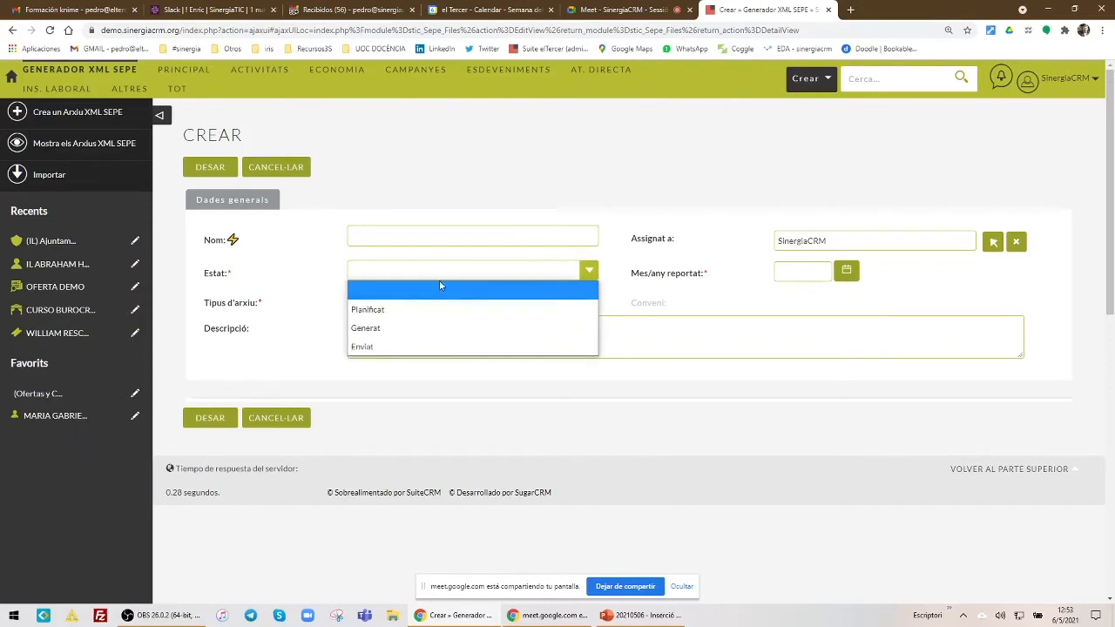
pyautogui.click(396, 309)
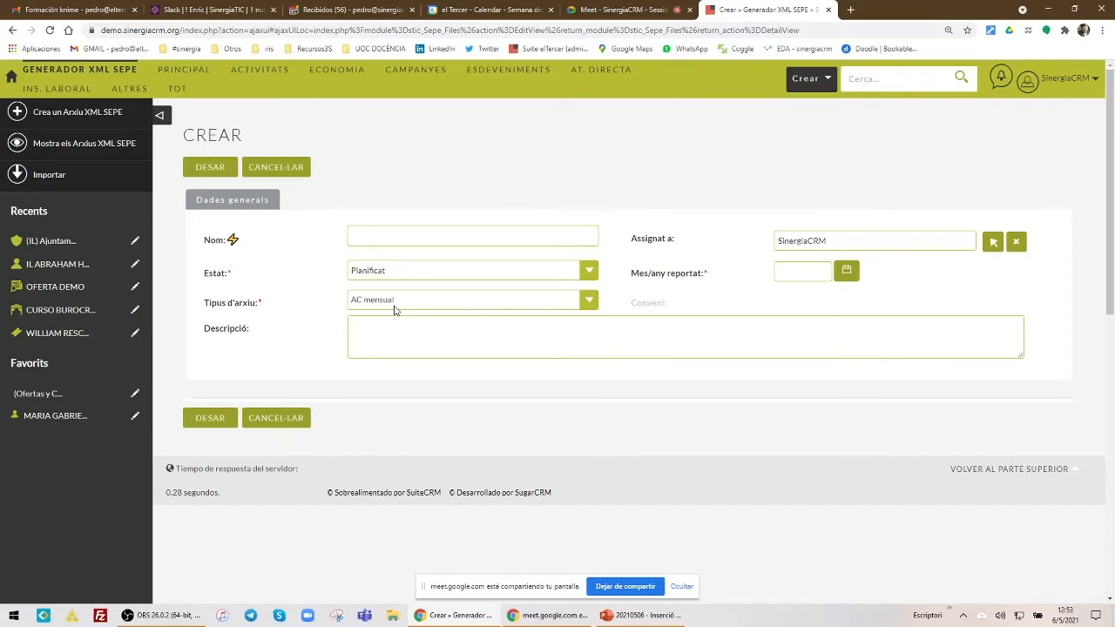
# - Set Mes/any reportat to 07/04/2021 and save the SEPE XML file record
pyautogui.click(846, 272)
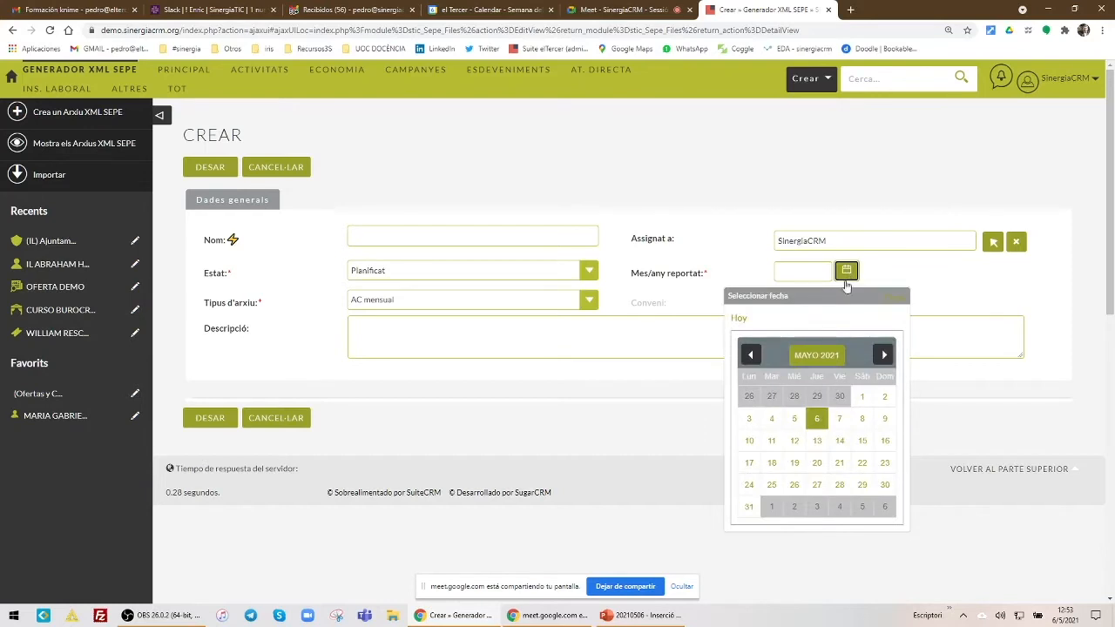
pyautogui.click(750, 355)
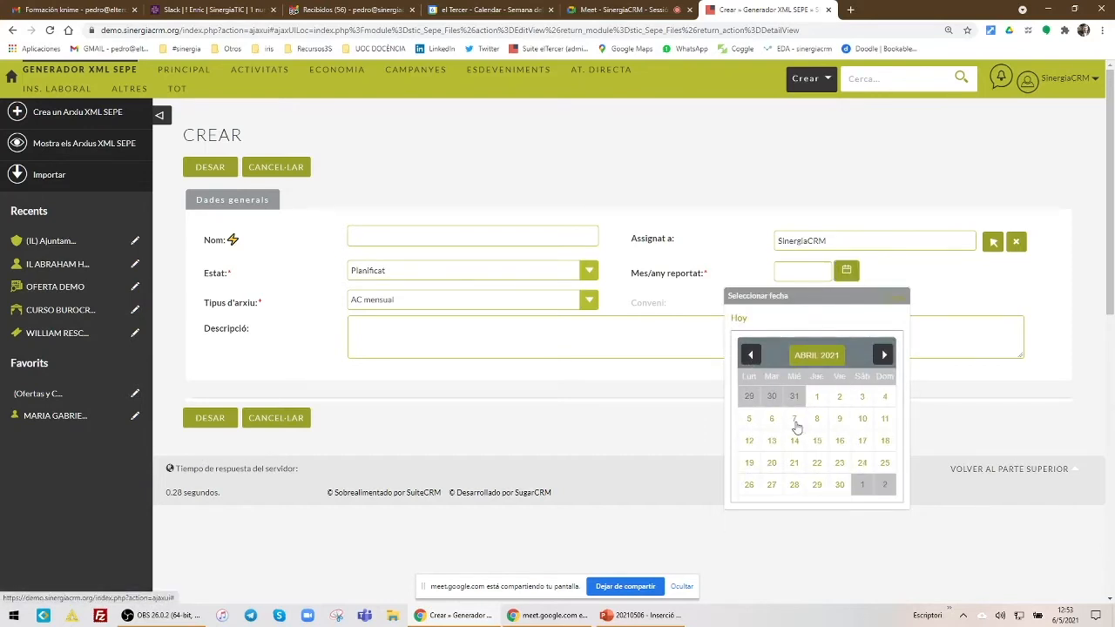
pyautogui.click(795, 419)
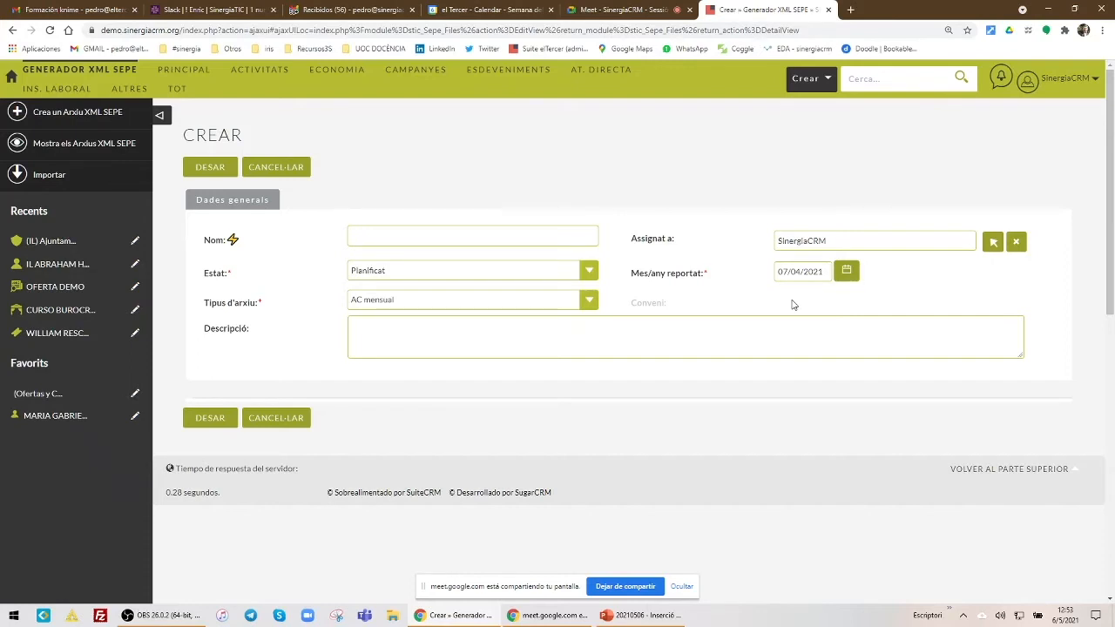
pyautogui.click(217, 169)
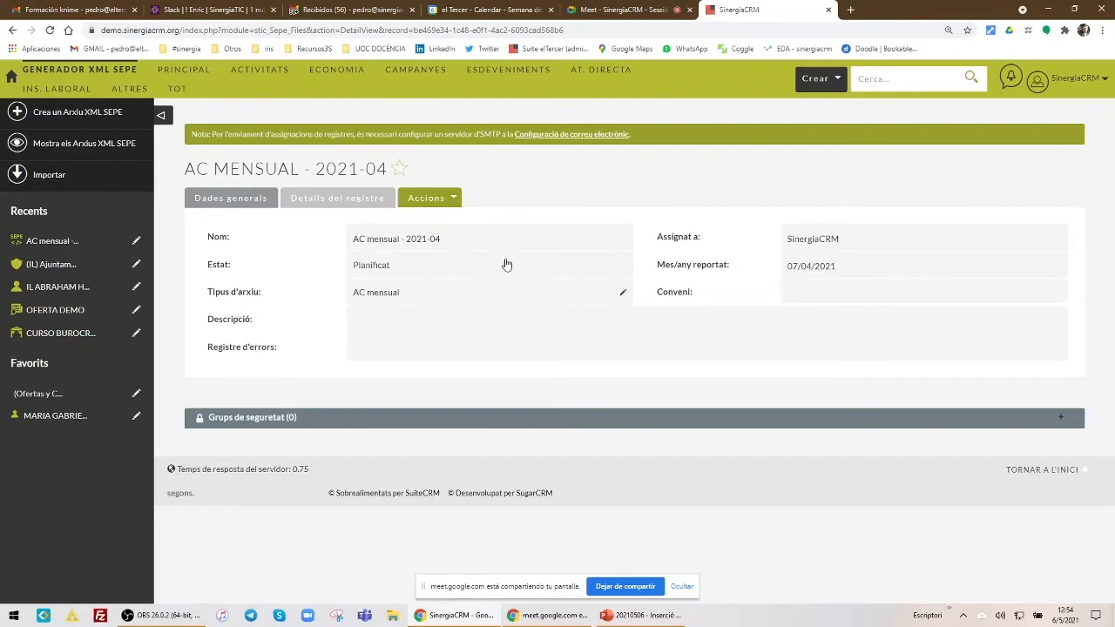
# - Generate the XML file from this record and save it to Escriptori as AC_mensual_2021_04 (1)
pyautogui.click(436, 198)
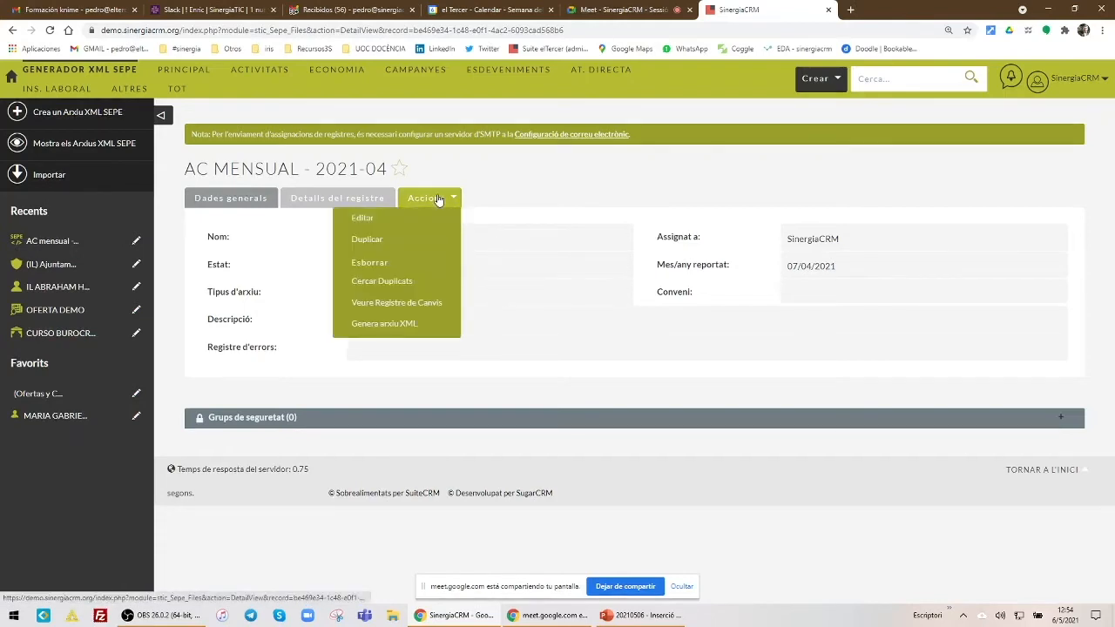
pyautogui.click(413, 324)
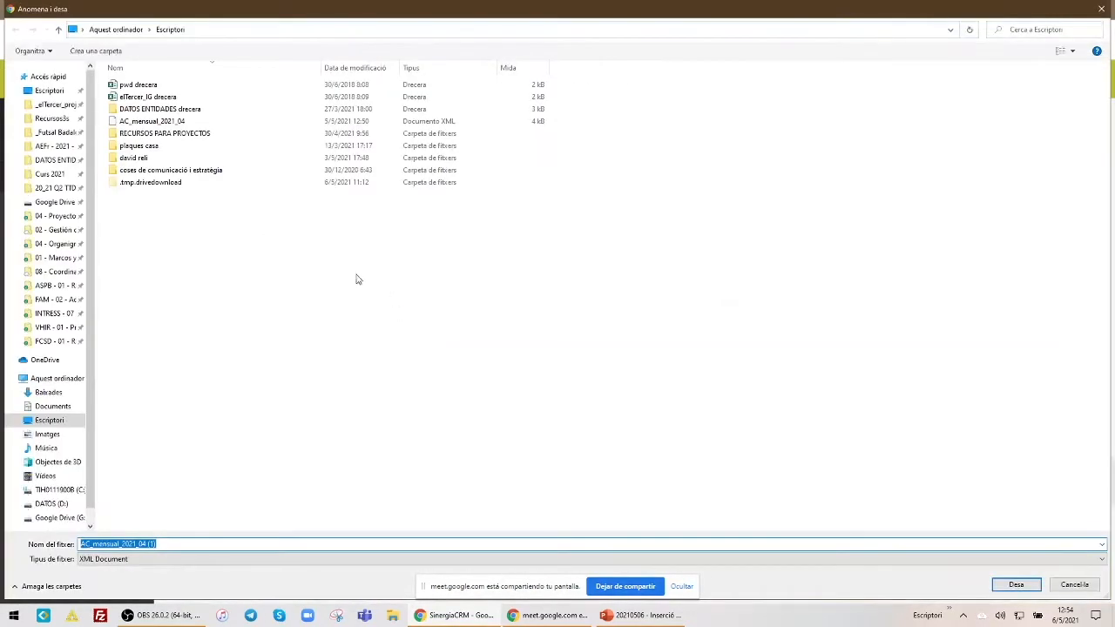
pyautogui.click(42, 90)
pyautogui.click(1015, 585)
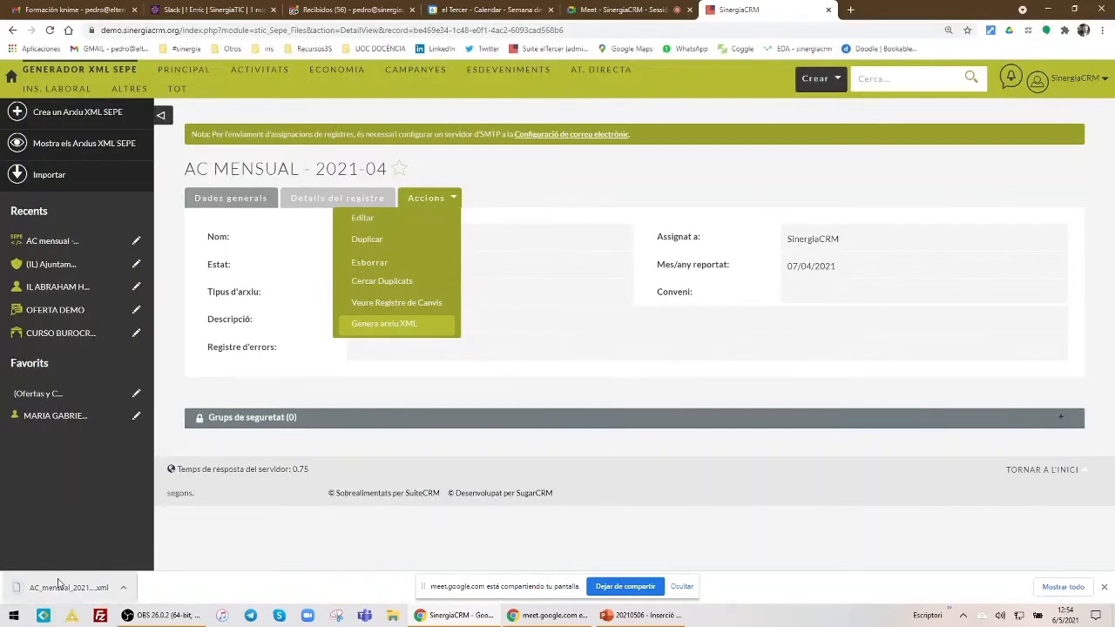
# - Open the downloaded XML file in a new browser tab, examine its actions and aggregated data, and close it
pyautogui.moveTo(58, 589); pyautogui.dragTo(848, 12)
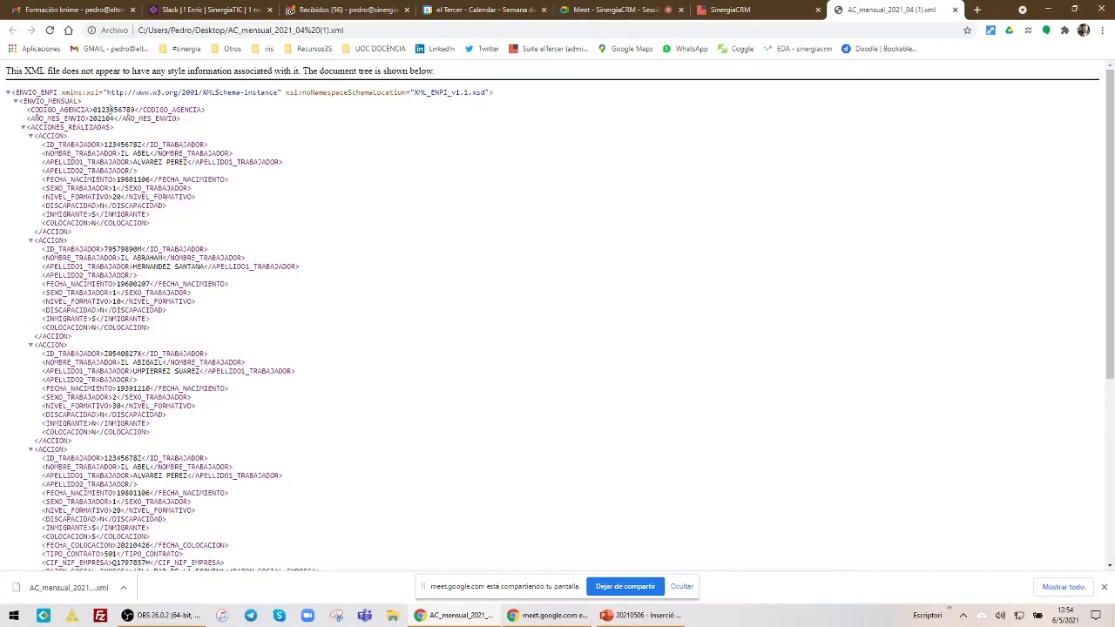
pyautogui.scroll(-4, 109, 110)
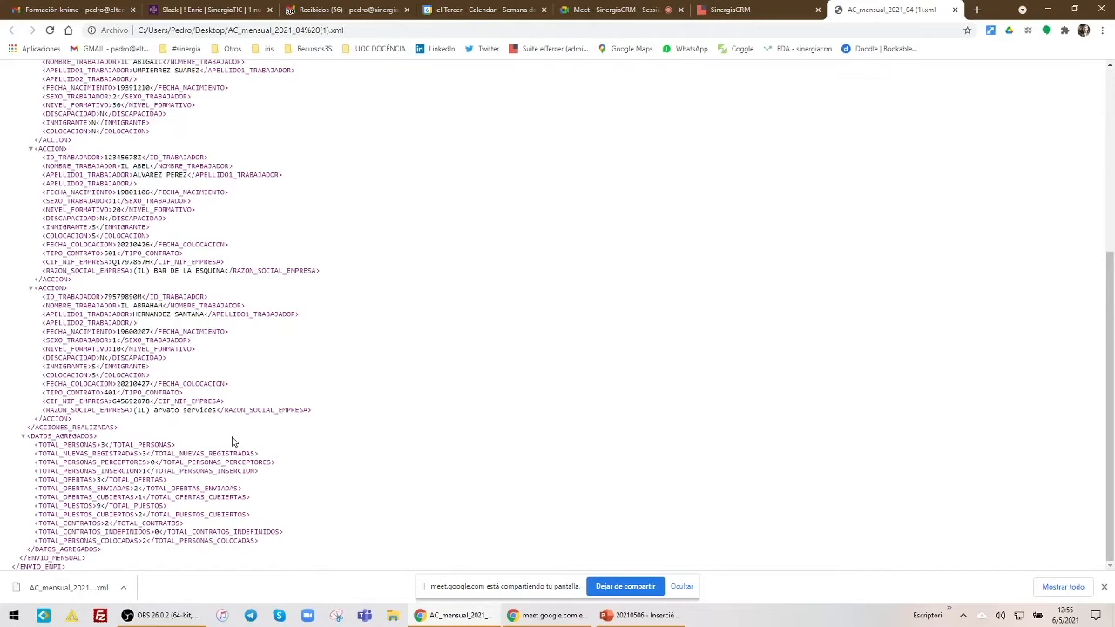
pyautogui.click(954, 10)
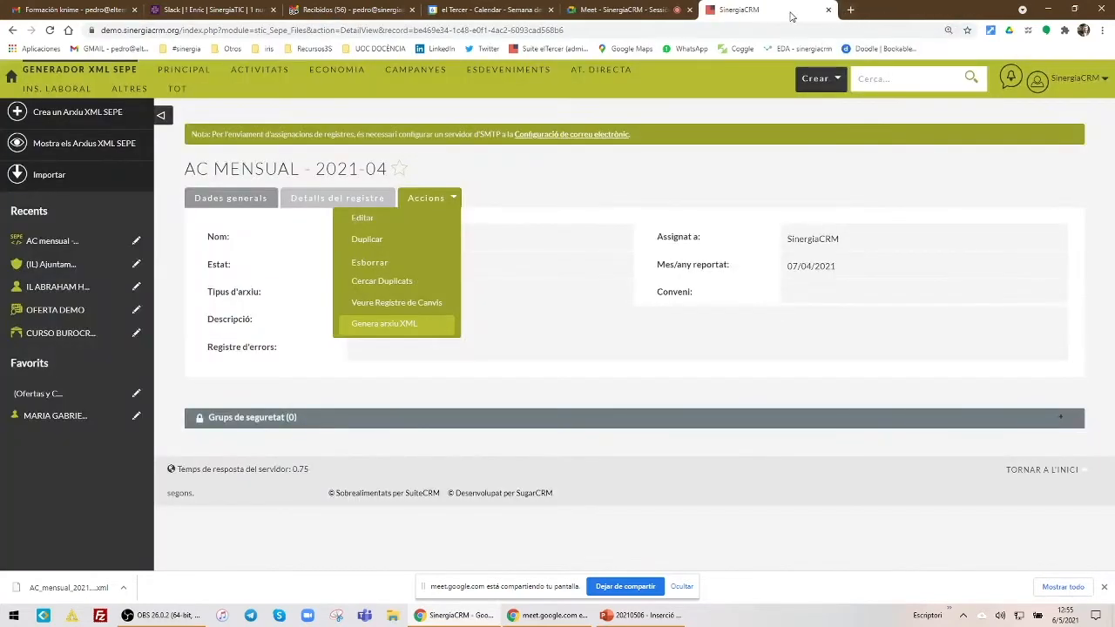
pyautogui.click(585, 187)
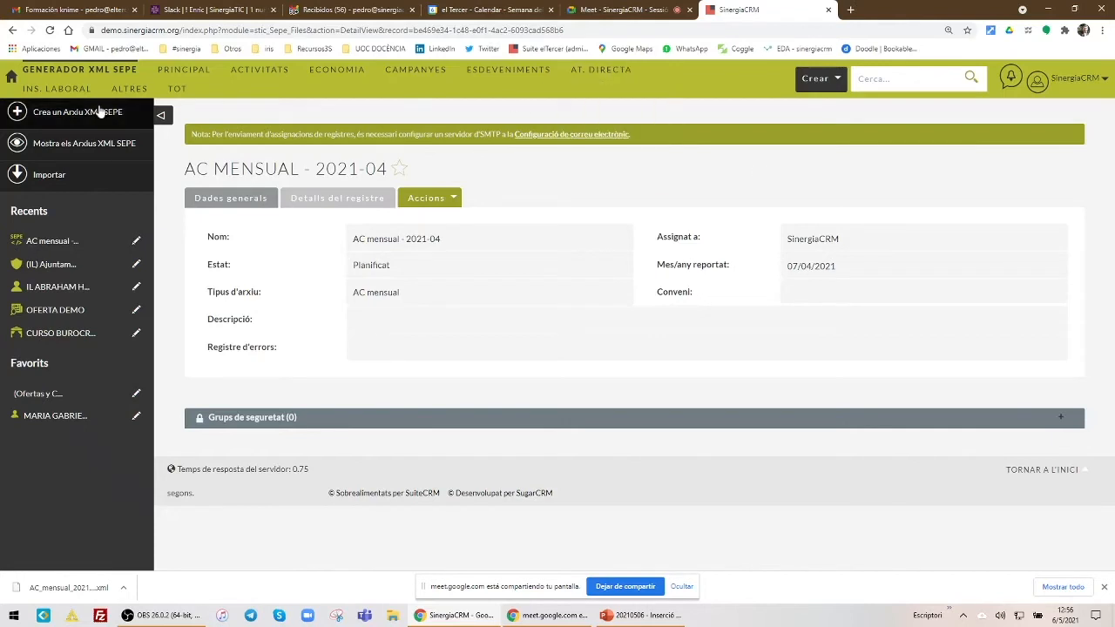
# - Open the Agent cívic job offer from Ofertes laborals and examine its SEPE and Incorpora data
pyautogui.moveTo(67, 96)
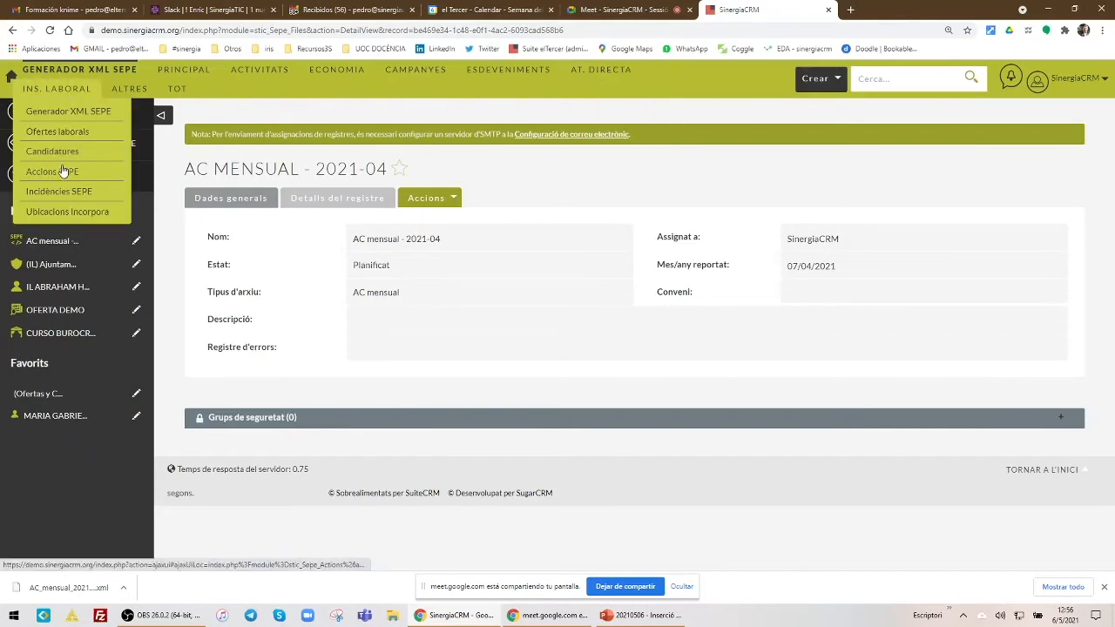
pyautogui.click(61, 130)
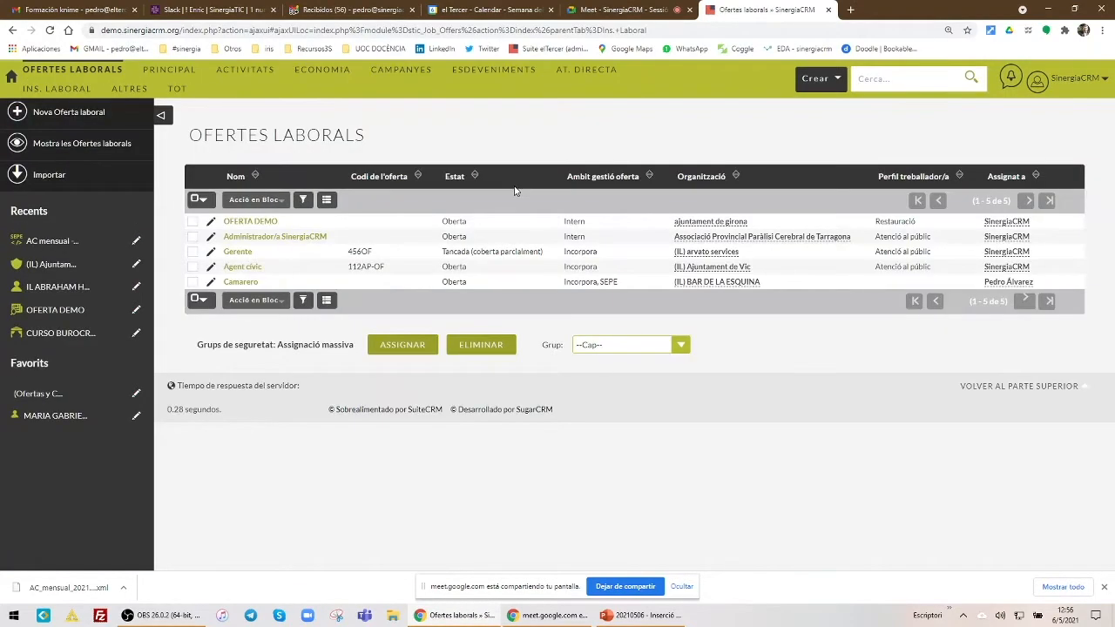
pyautogui.click(235, 269)
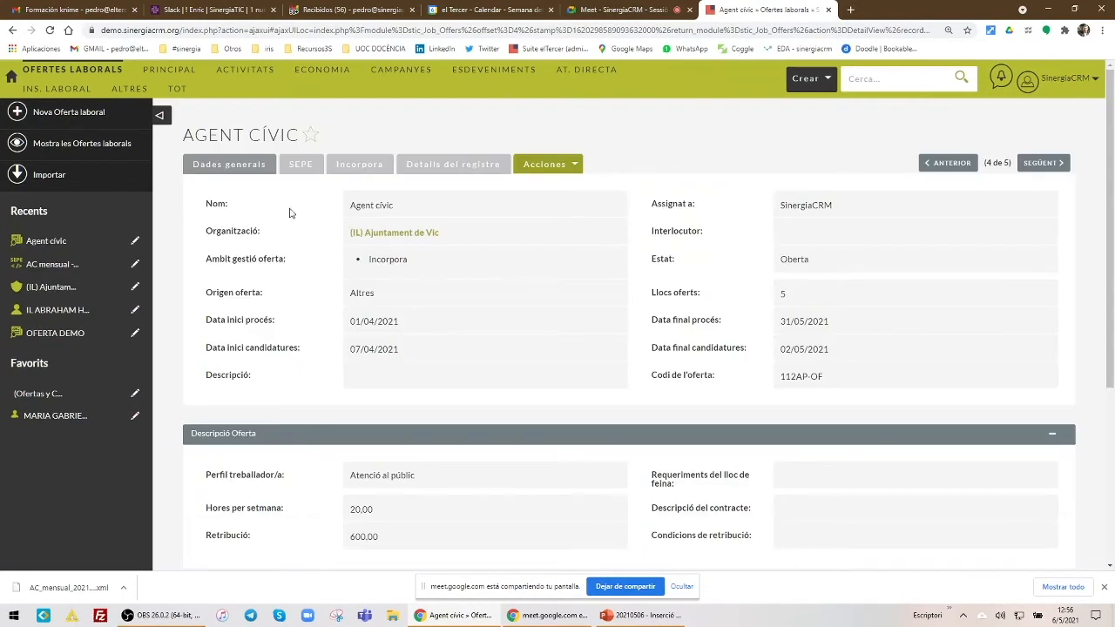
pyautogui.click(297, 169)
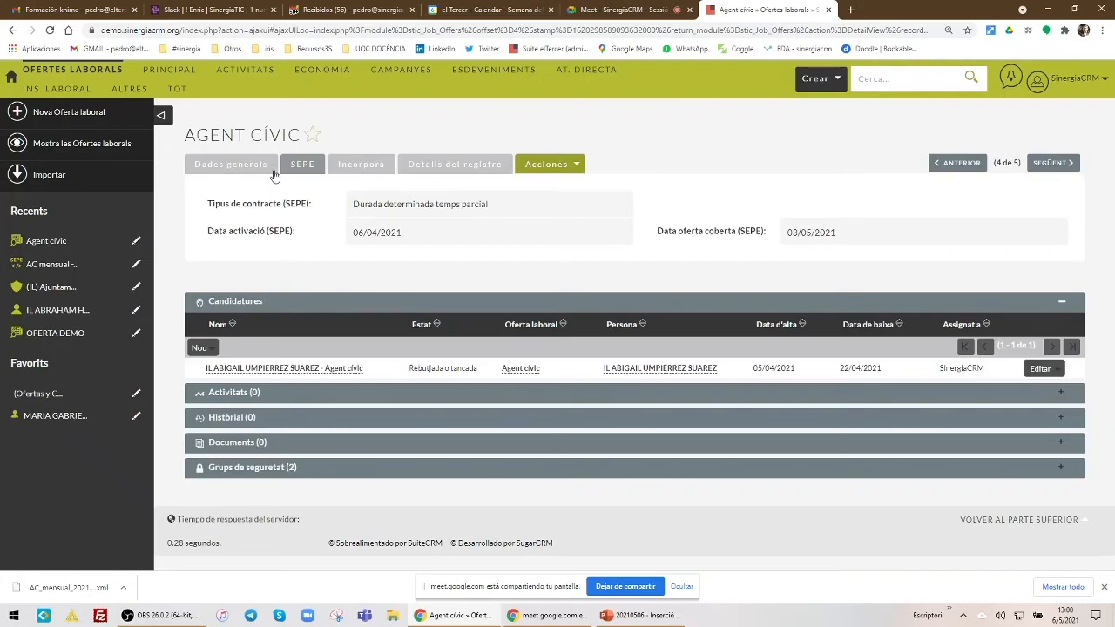
pyautogui.click(349, 166)
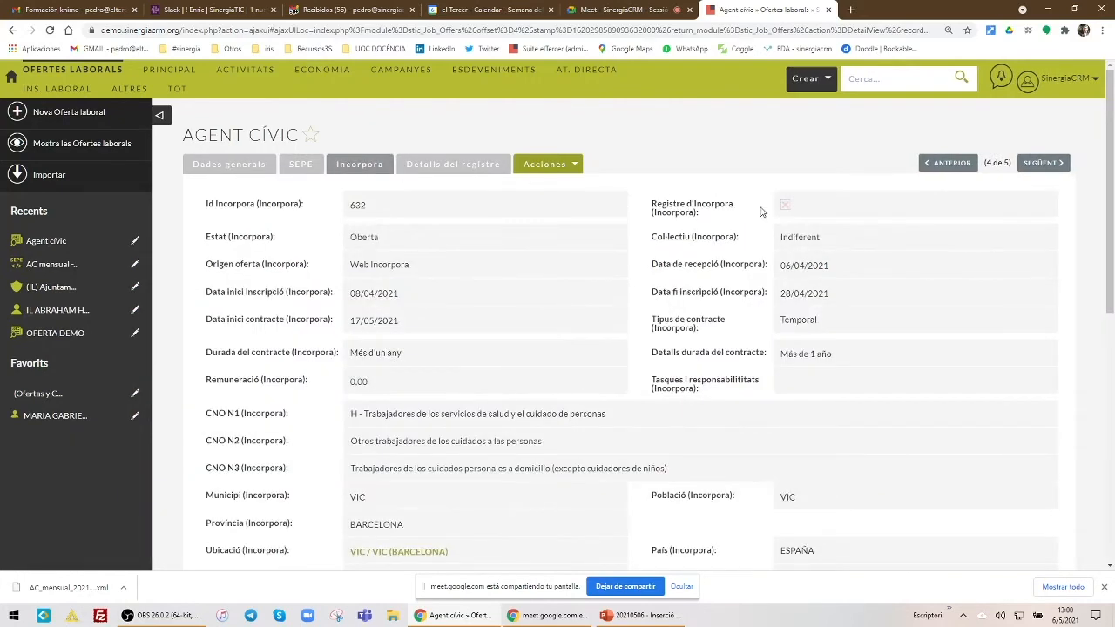
pyautogui.scroll(-1, 695, 276)
pyautogui.scroll(1, 696, 276)
# - Open the Agent cívic offer for editing and examine its Incorpora fields, including Id Incorpora and the fields marked with #
pyautogui.click(558, 165)
pyautogui.click(527, 187)
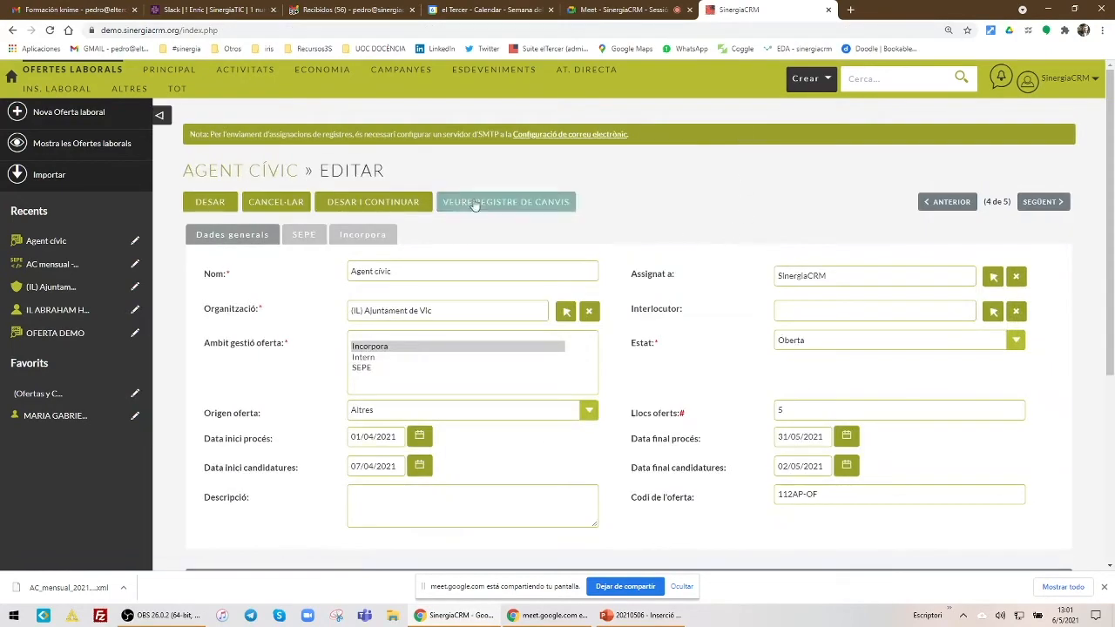
pyautogui.click(345, 235)
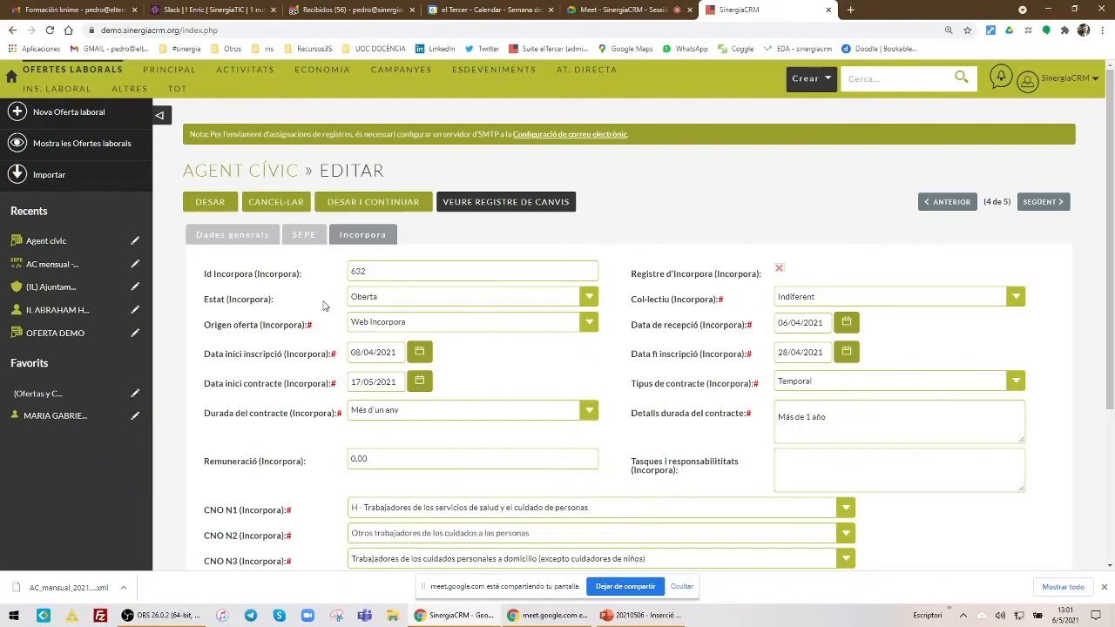
pyautogui.scroll(-2, 737, 403)
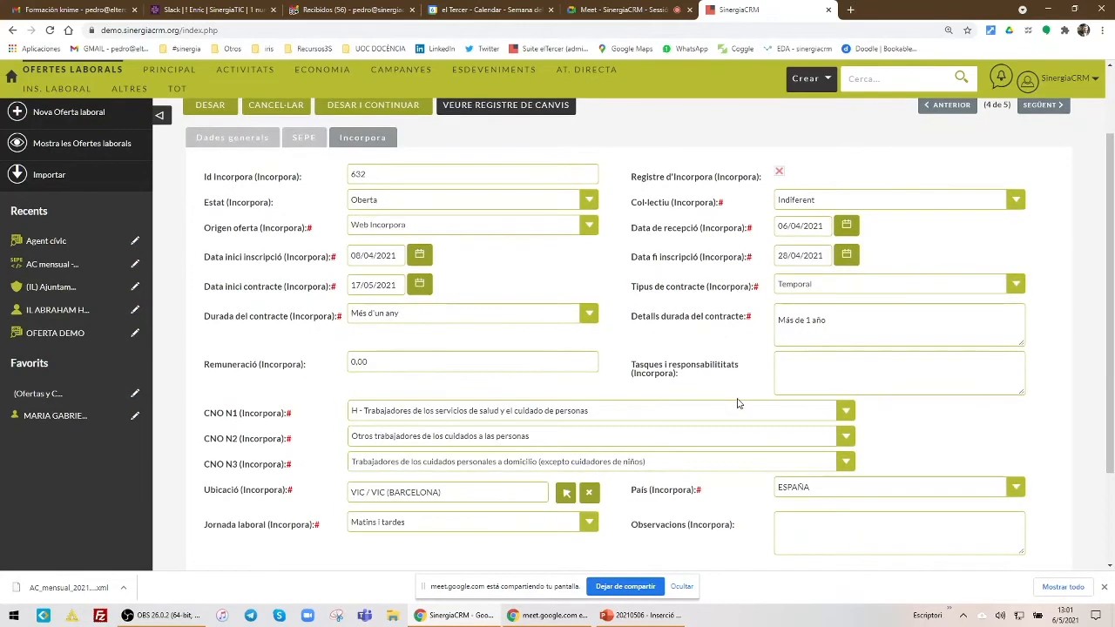
pyautogui.scroll(2, 737, 402)
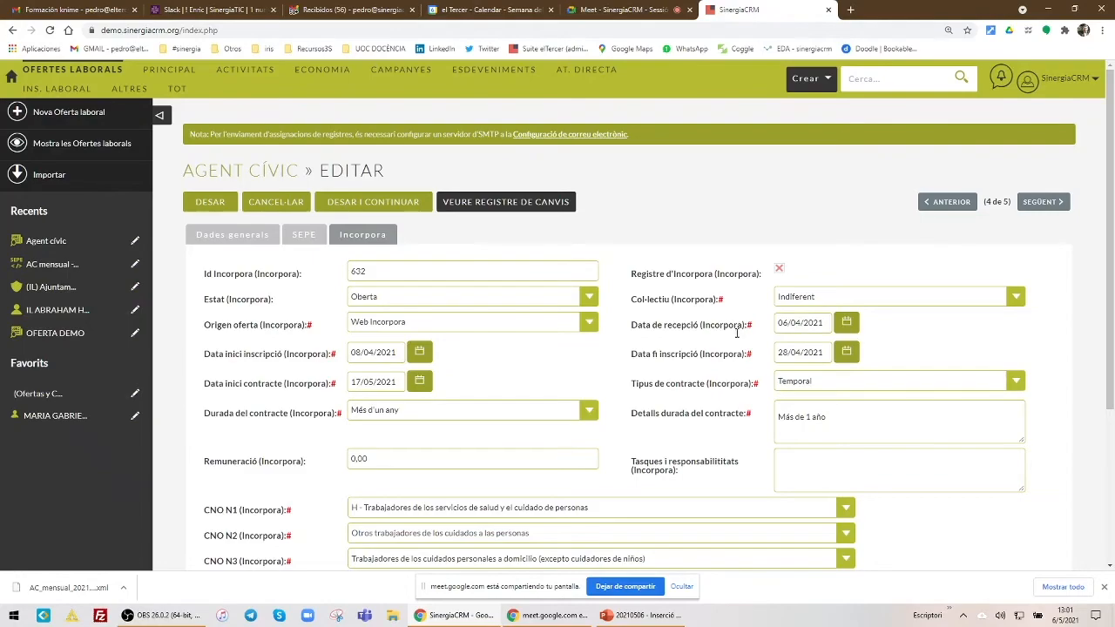
pyautogui.scroll(-4, 463, 464)
pyautogui.scroll(4, 344, 407)
pyautogui.click(375, 271)
pyautogui.moveTo(376, 271); pyautogui.dragTo(349, 272)
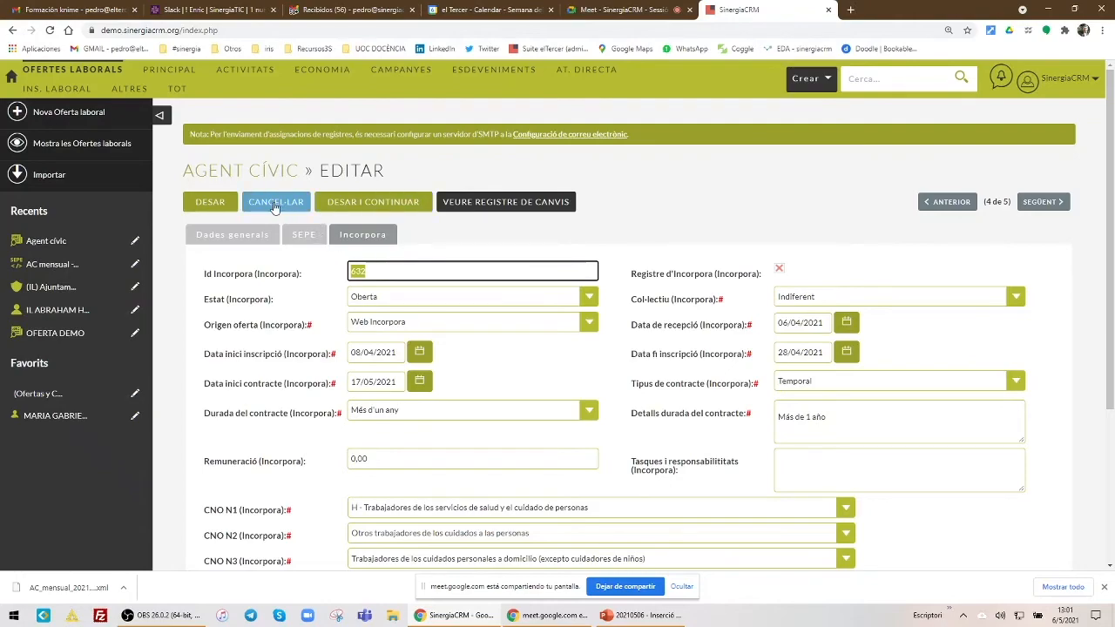
pyautogui.scroll(-3, 272, 301)
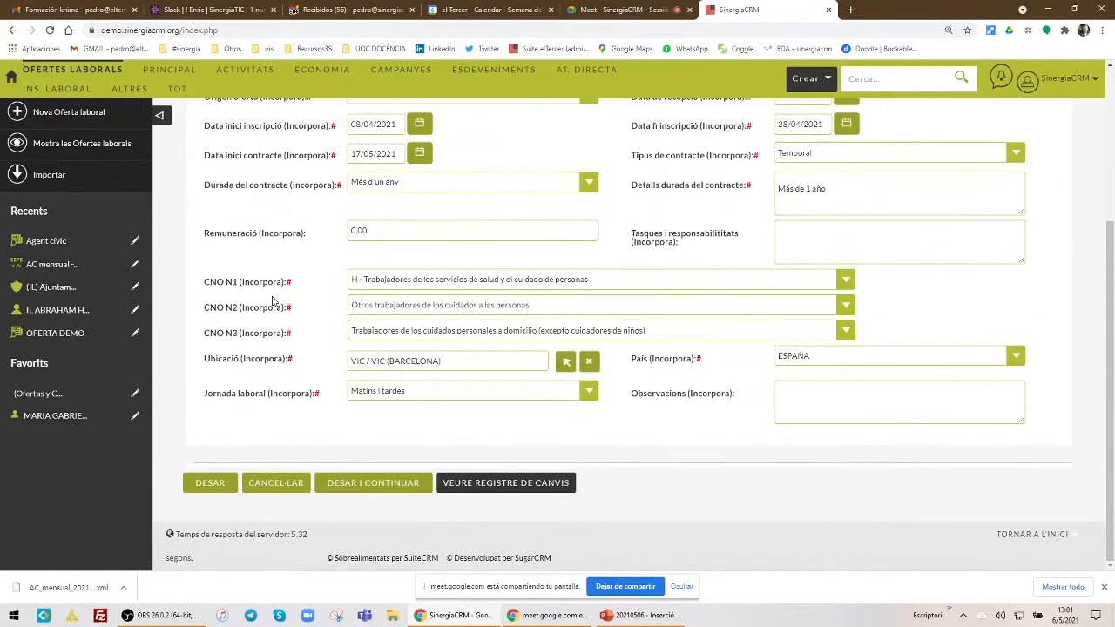
pyautogui.scroll(3, 272, 301)
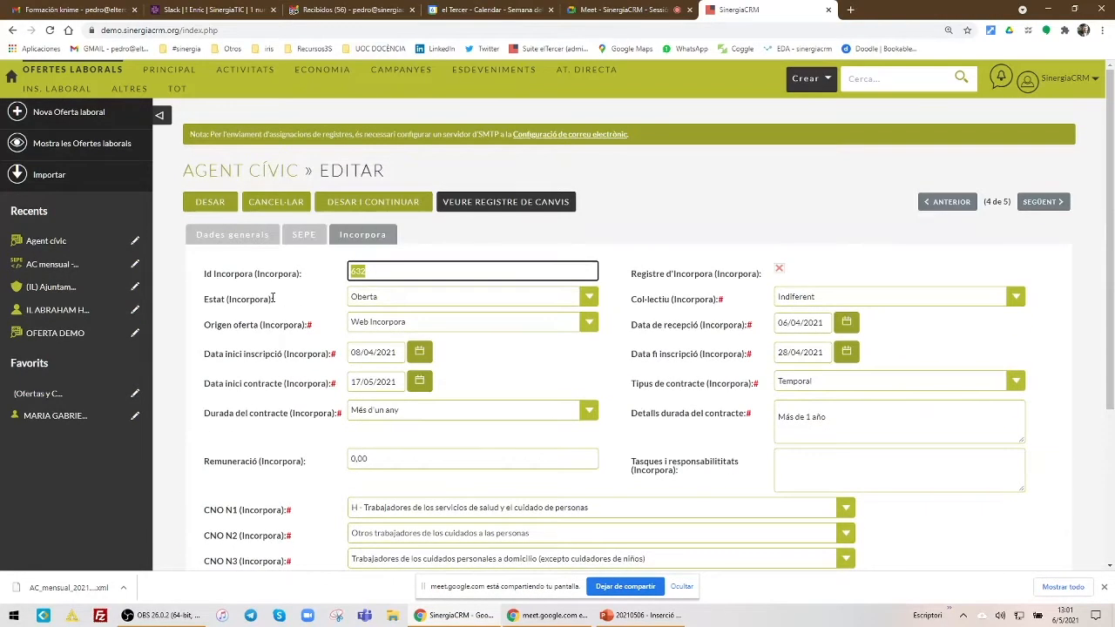
# - Review the offer's general data and Descripció Oferta fields in the edit form, and cancel editing without saving
pyautogui.click(297, 237)
pyautogui.click(262, 237)
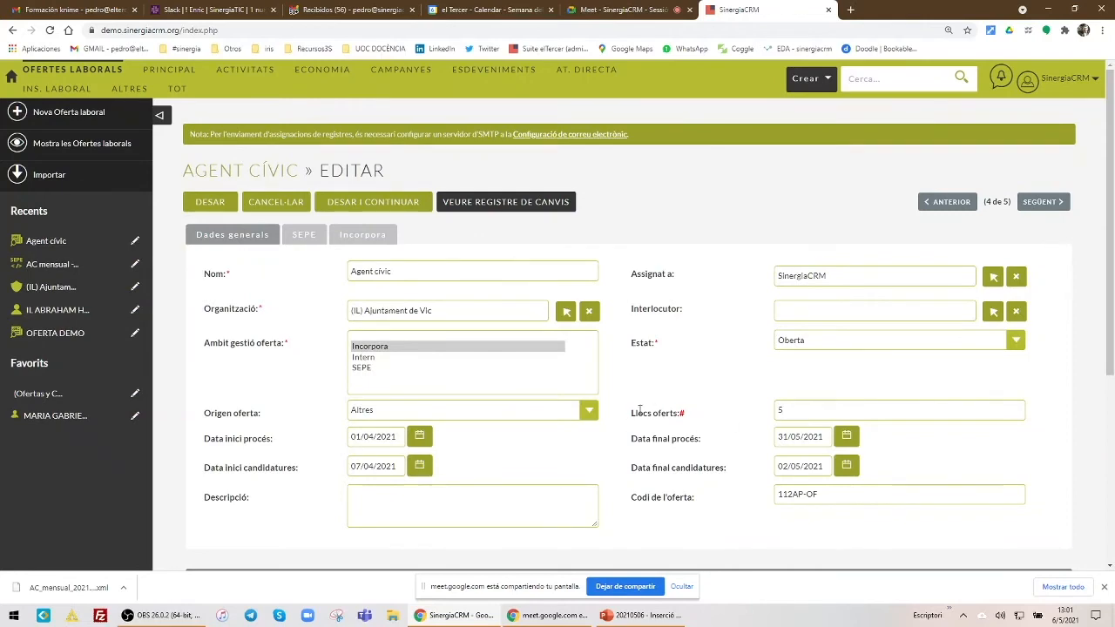
pyautogui.scroll(-1, 640, 409)
pyautogui.scroll(-2, 627, 347)
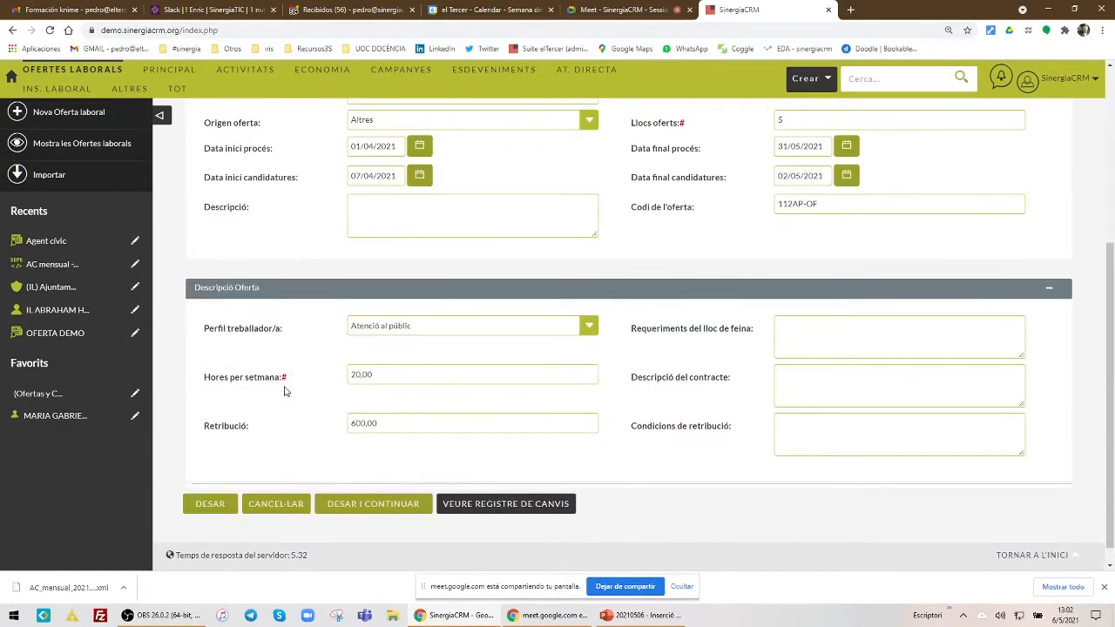
pyautogui.scroll(3, 480, 288)
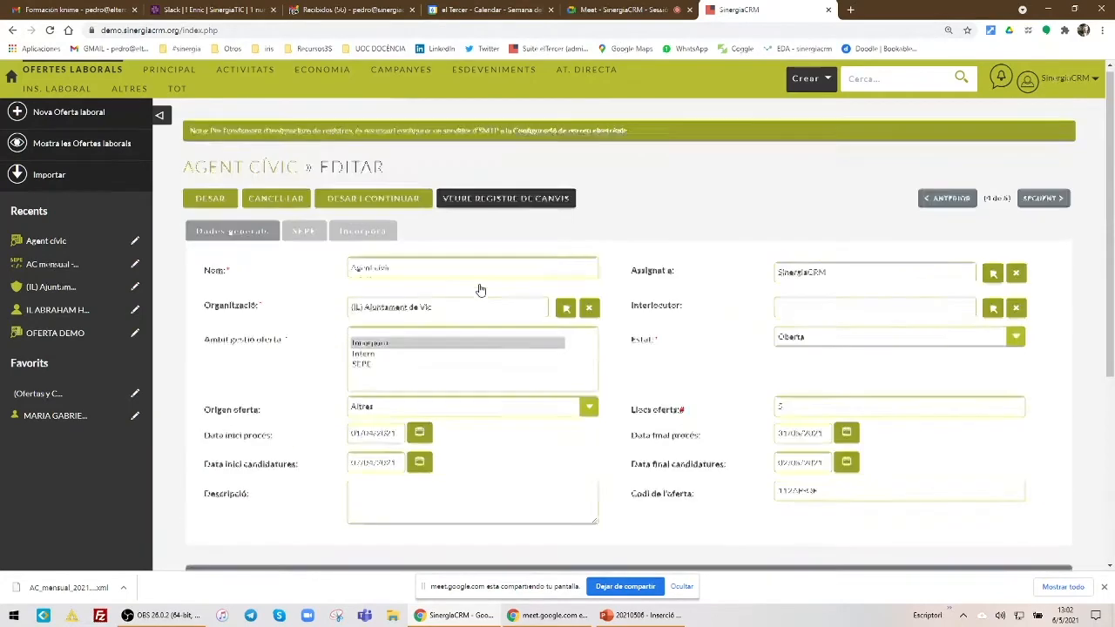
pyautogui.click(269, 202)
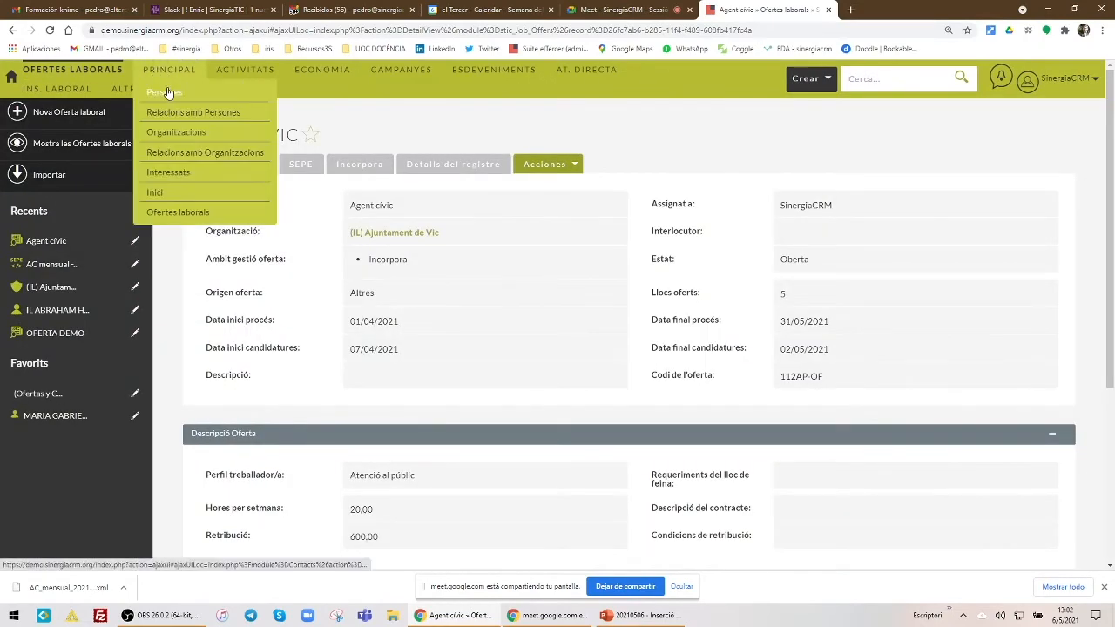
# - Open the first person's record in Persones and examine its Incorpora data, including the Id Incorpora value
pyautogui.click(166, 91)
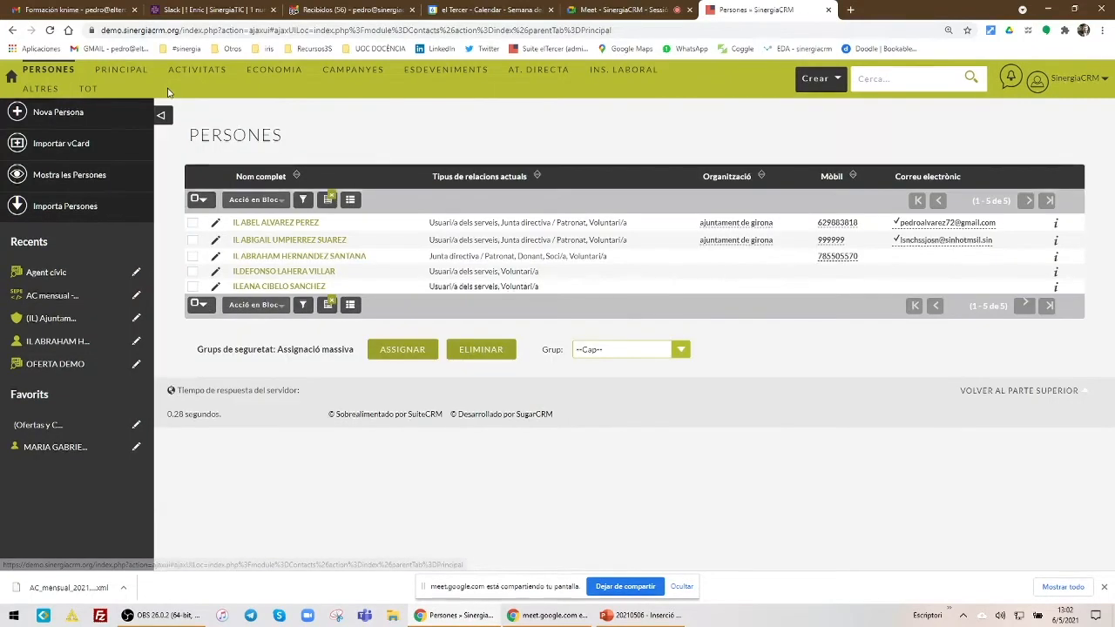
pyautogui.click(246, 224)
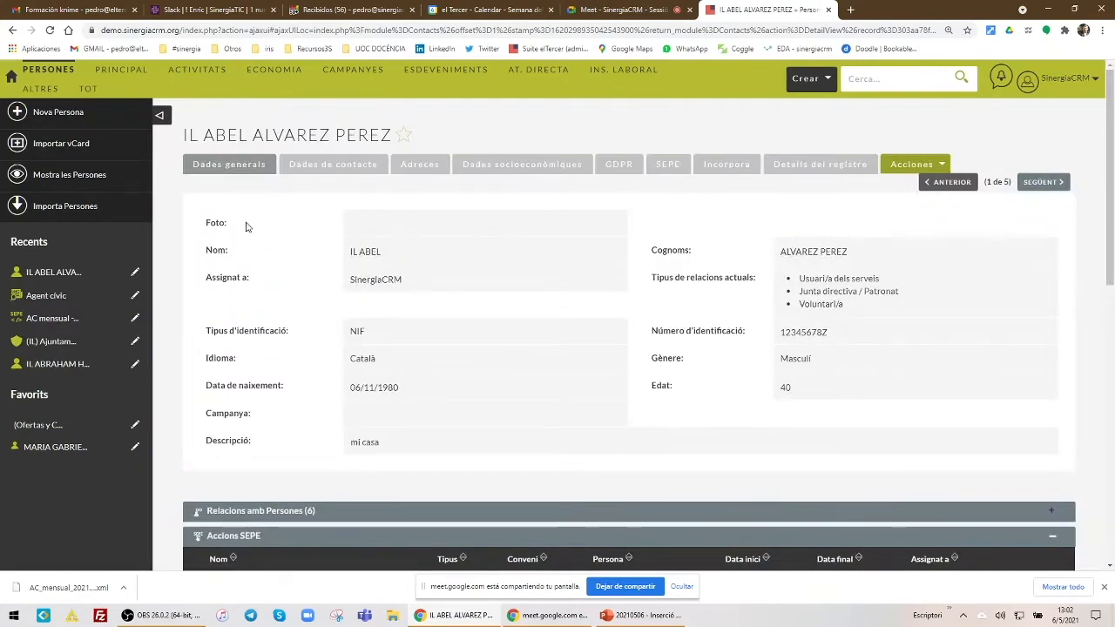
pyautogui.click(708, 170)
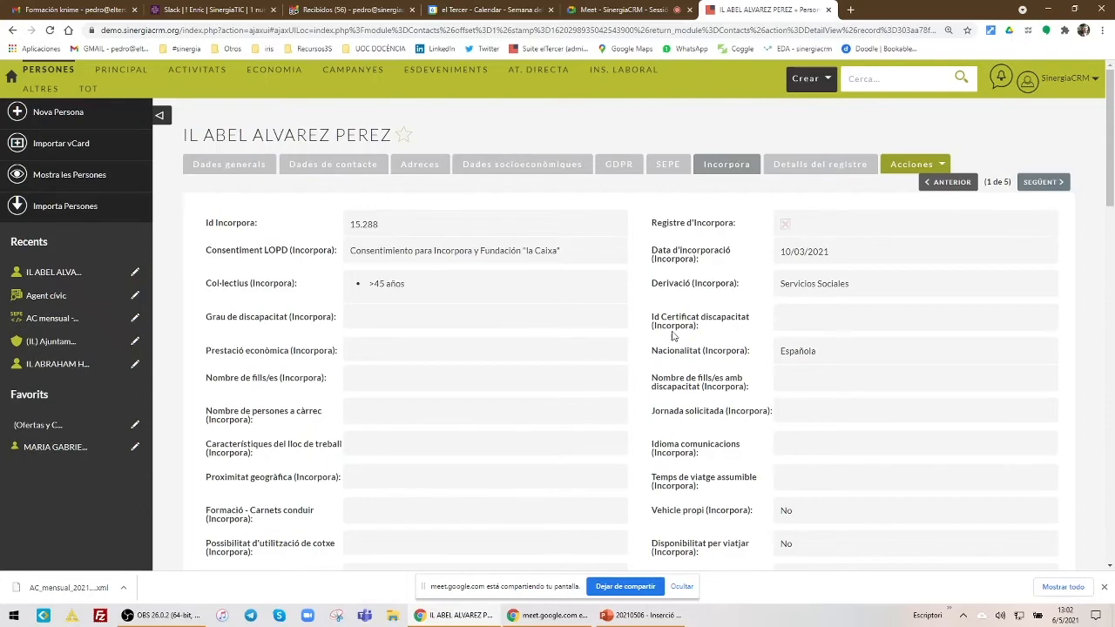
pyautogui.scroll(-1, 675, 335)
pyautogui.scroll(-1, 558, 340)
pyautogui.scroll(2, 514, 357)
pyautogui.moveTo(347, 229); pyautogui.dragTo(379, 232)
# - Return to the list of people and view the Incorpora data of the third person listed
pyautogui.click(63, 178)
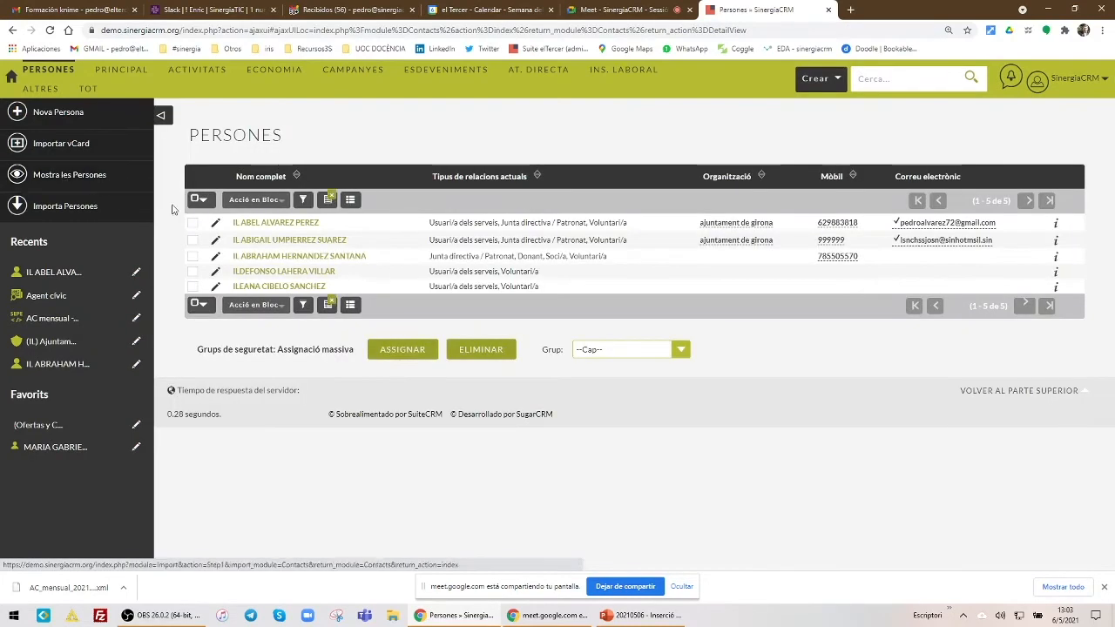
pyautogui.click(254, 259)
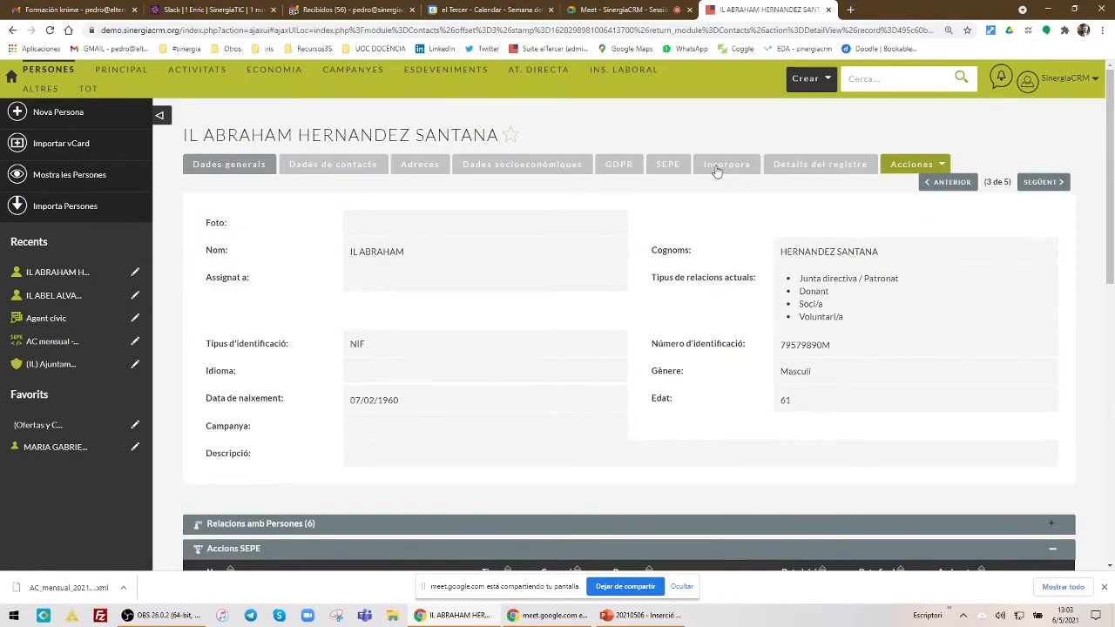
pyautogui.click(725, 164)
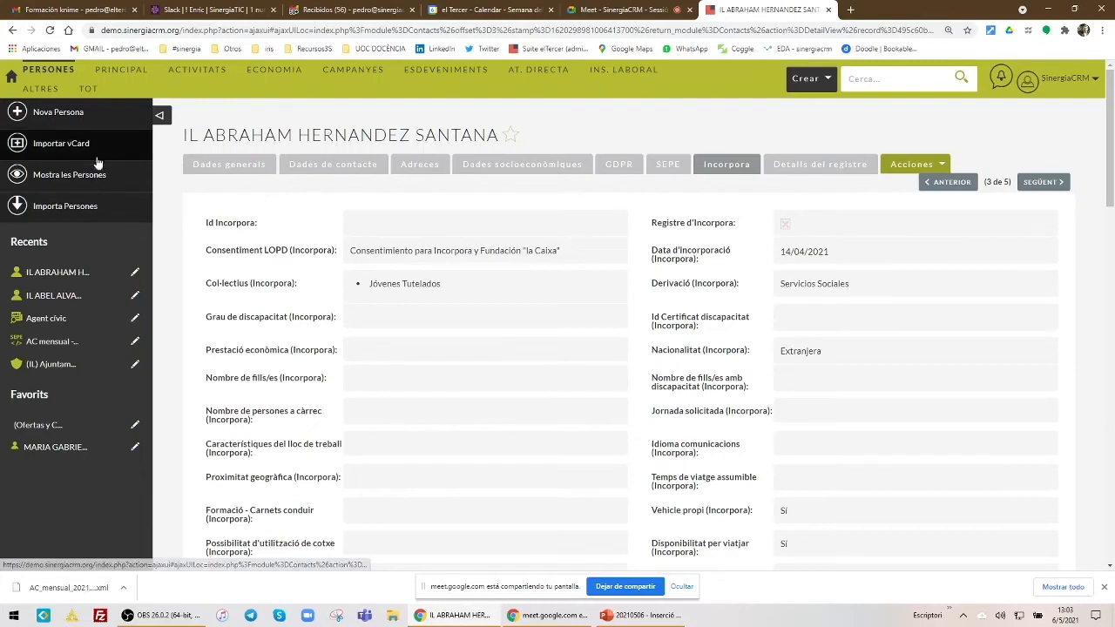
# - Open the organization (IL) Ajuntament de Vic and examine its Incorpora data, including the agreement and location sections
pyautogui.moveTo(122, 74)
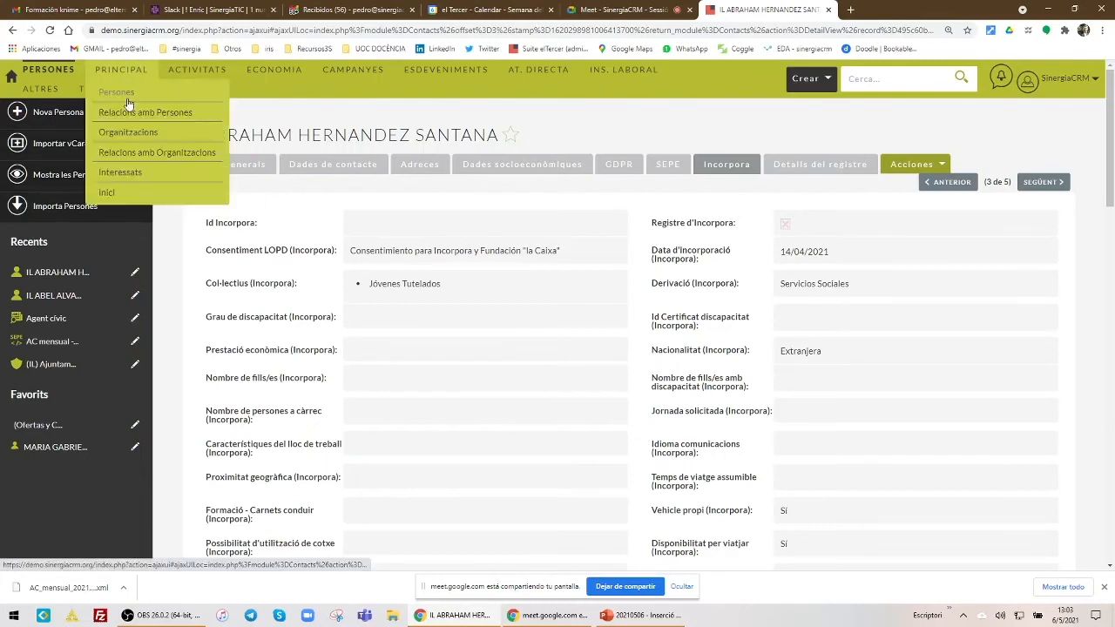
pyautogui.click(128, 133)
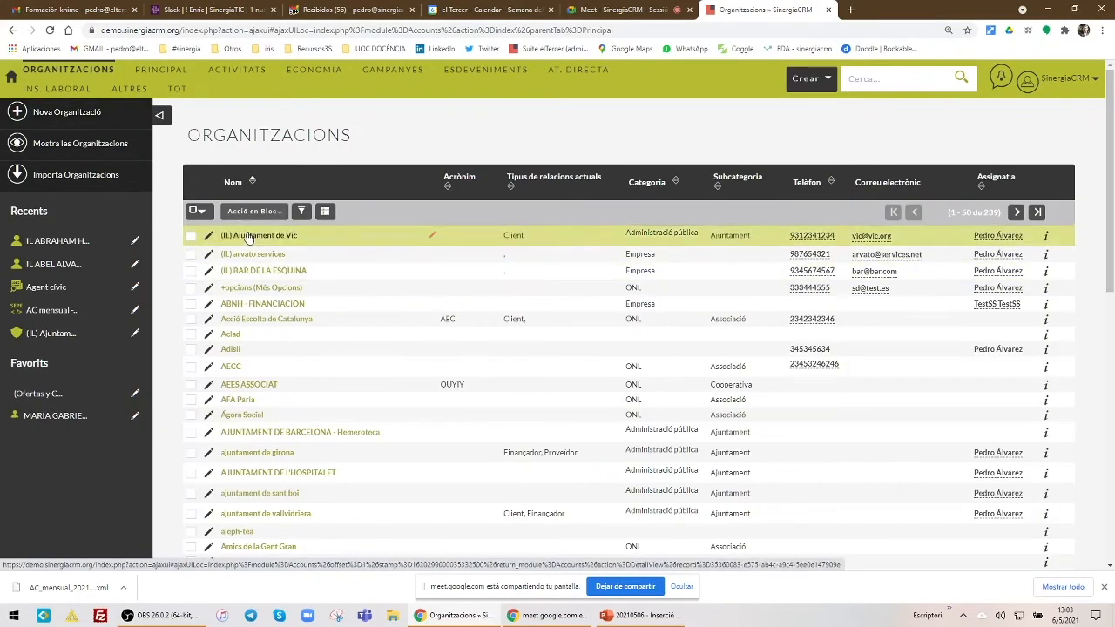
pyautogui.click(248, 237)
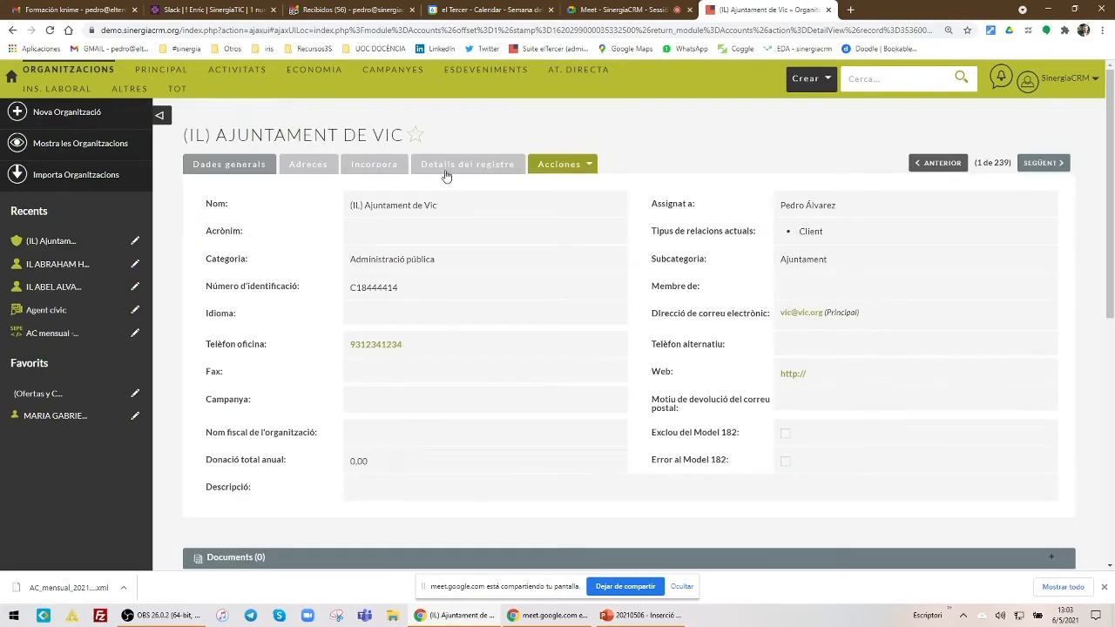
pyautogui.click(381, 167)
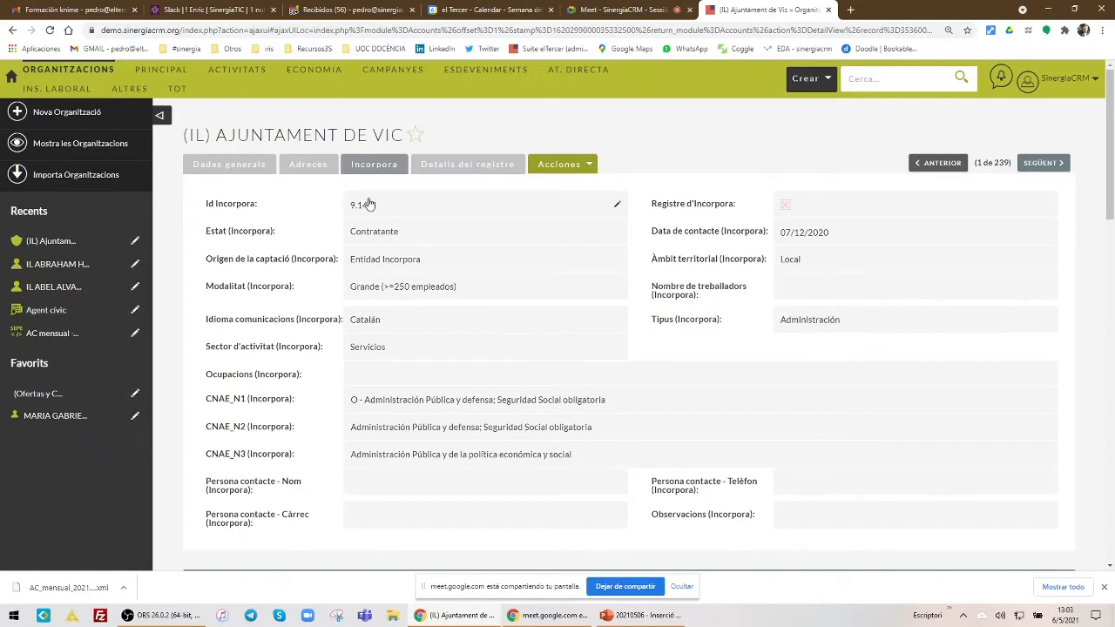
pyautogui.scroll(-4, 438, 304)
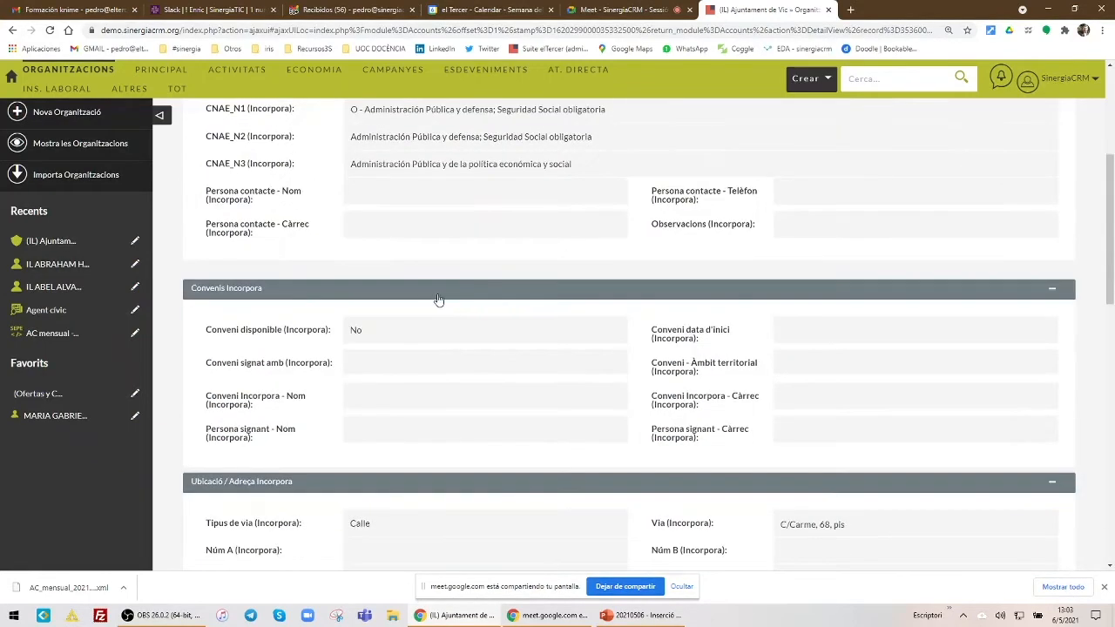
pyautogui.scroll(4, 430, 300)
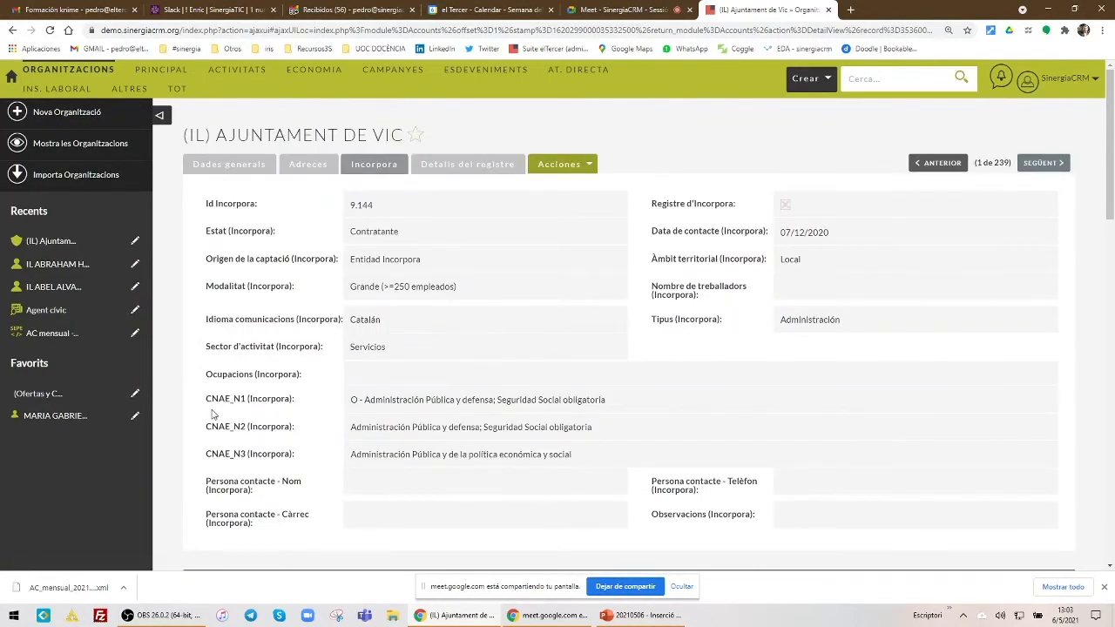
pyautogui.scroll(-3, 218, 357)
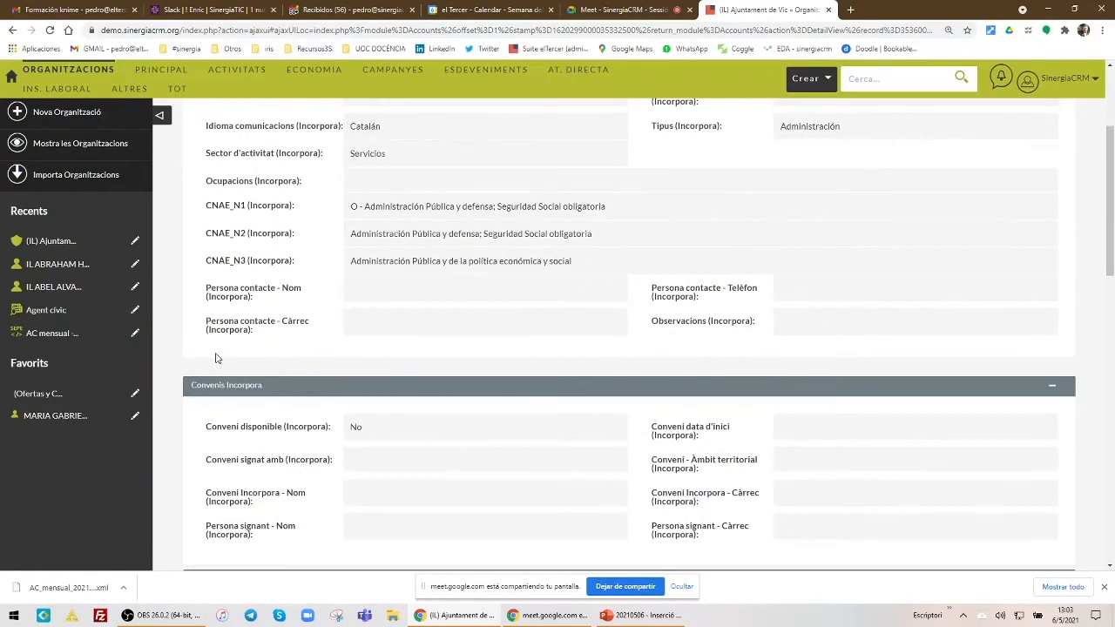
pyautogui.scroll(3, 217, 358)
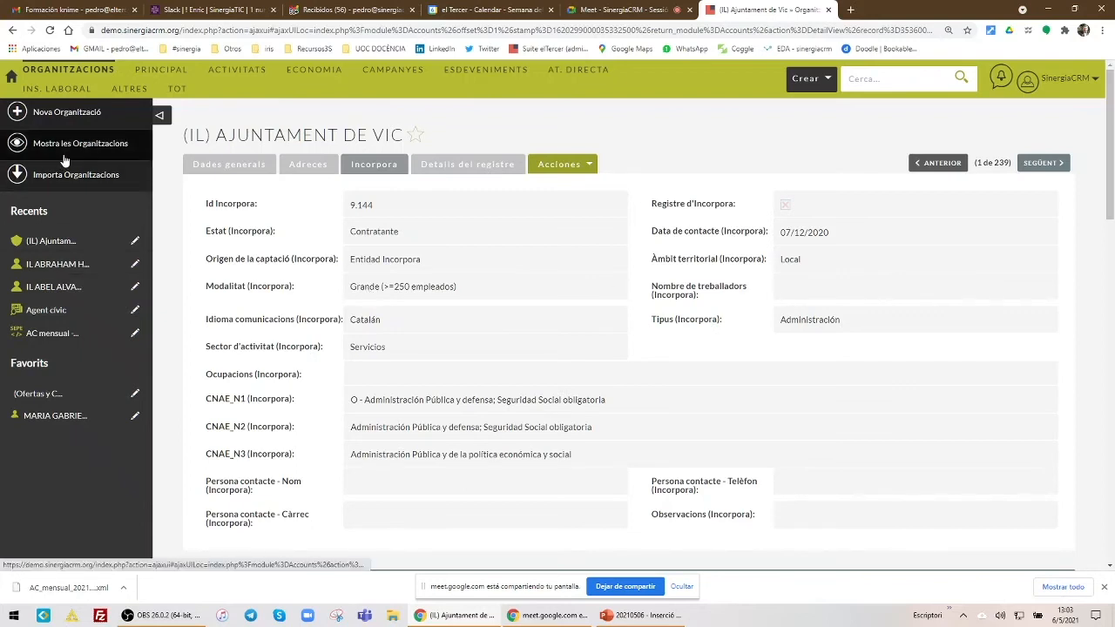
# - Select all listed people in Persones, open their Incorpora synchronization to review the affected records, and cancel it
pyautogui.moveTo(32, 91)
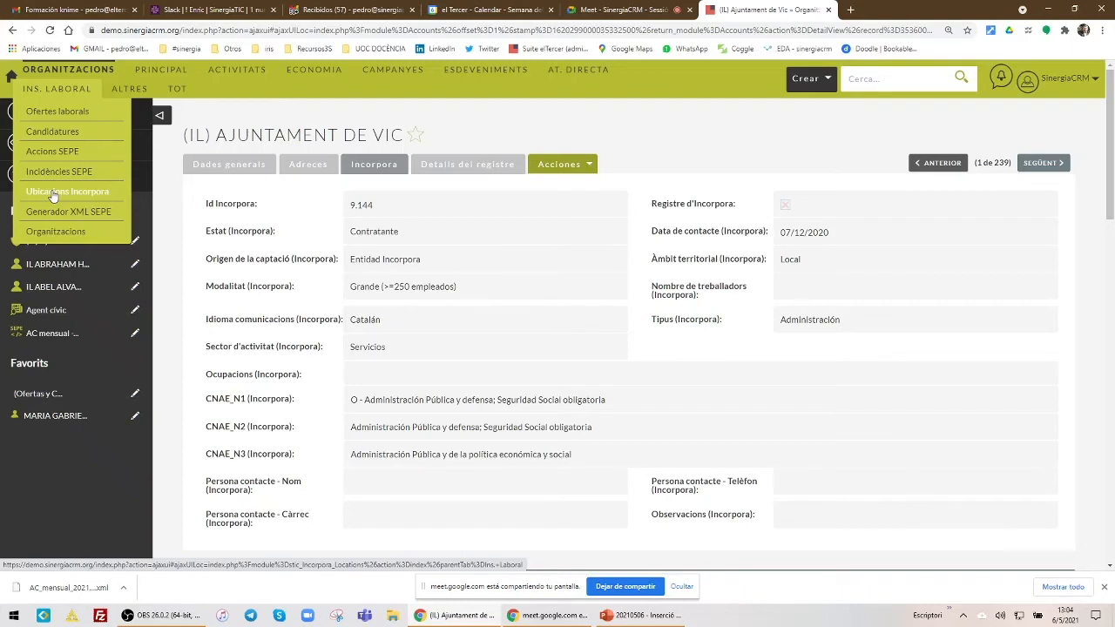
pyautogui.moveTo(144, 74)
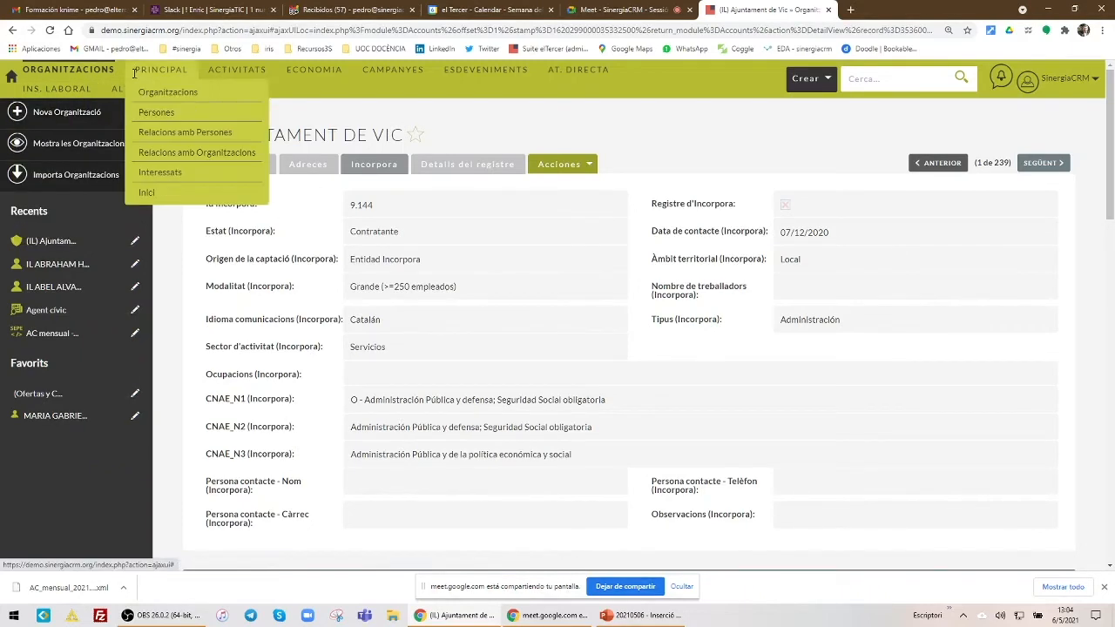
pyautogui.click(159, 114)
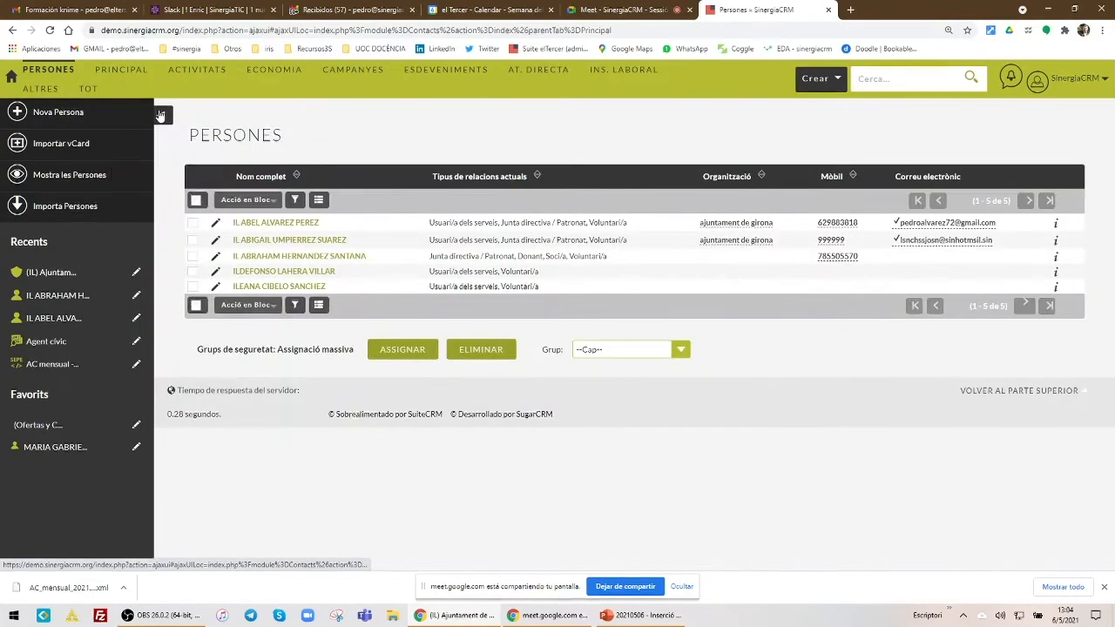
pyautogui.click(194, 199)
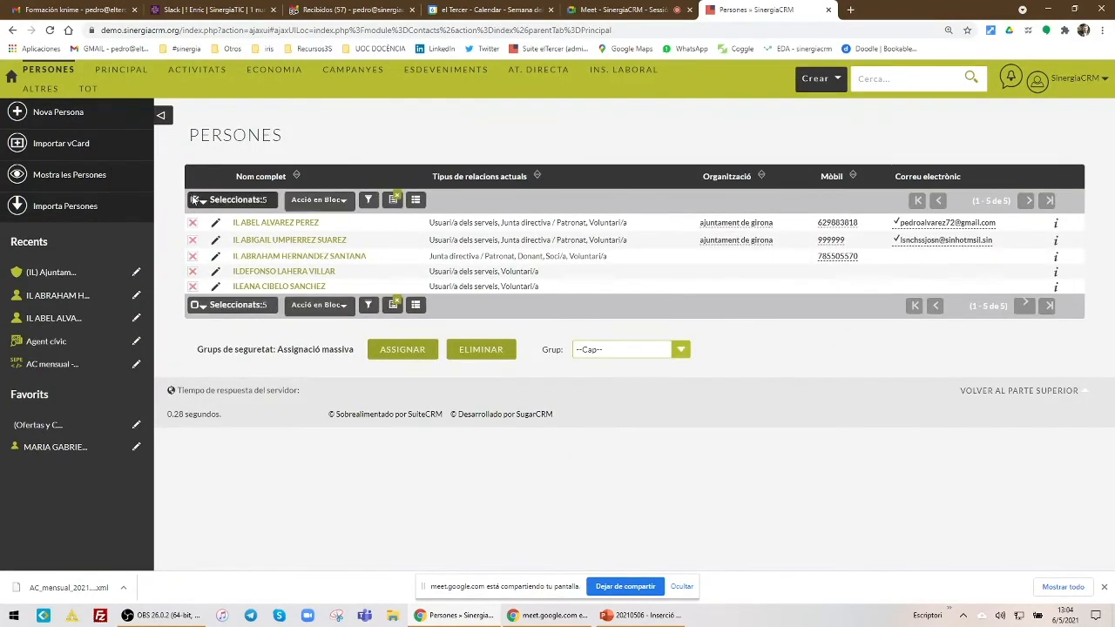
pyautogui.click(319, 200)
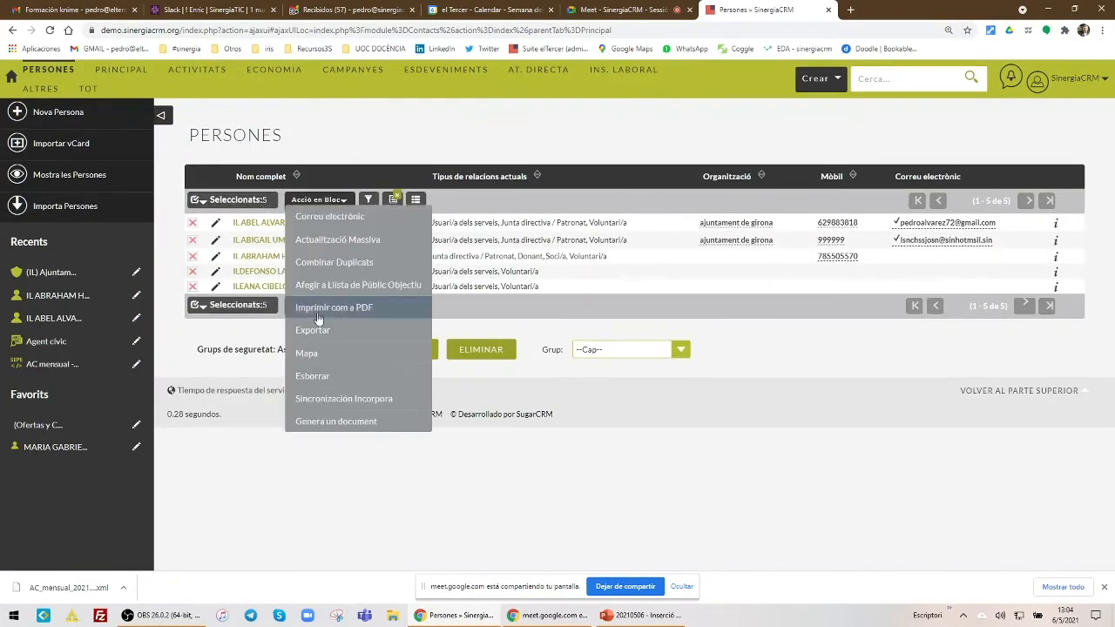
pyautogui.click(328, 406)
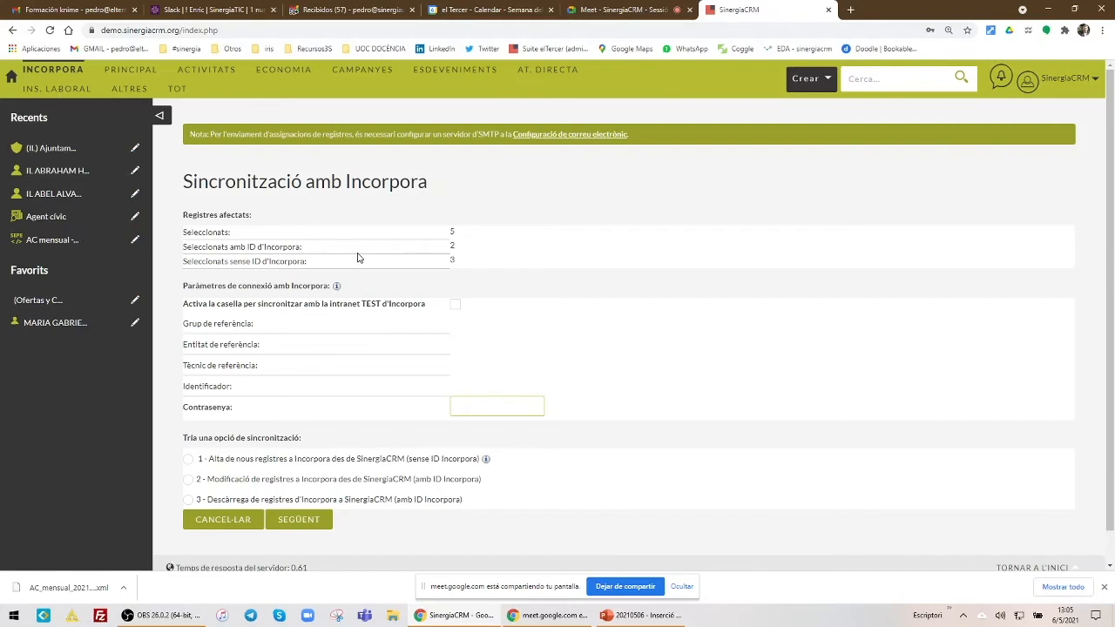
pyautogui.click(232, 522)
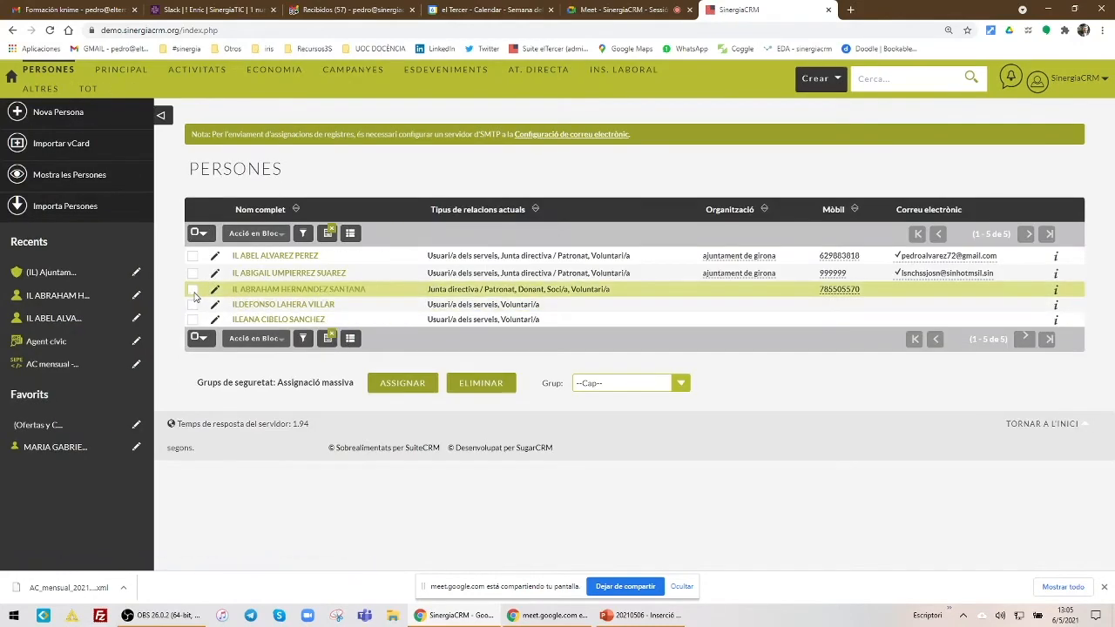
# - Review the Incorpora synchronization options for only the third person in the list, and cancel without synchronizing
pyautogui.click(193, 290)
pyautogui.click(305, 234)
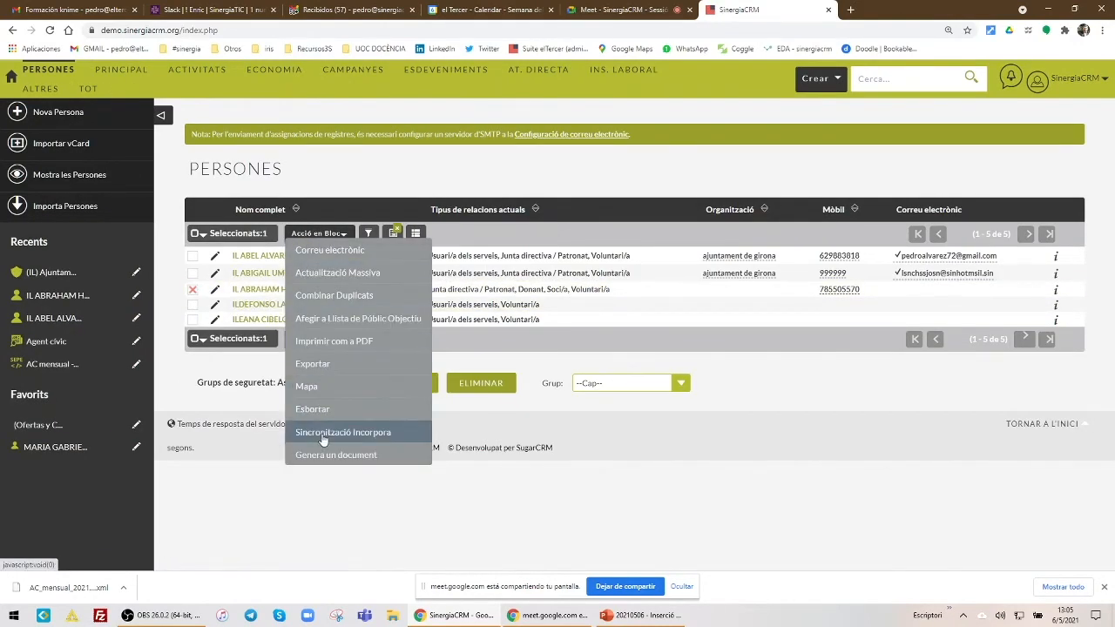
pyautogui.click(322, 433)
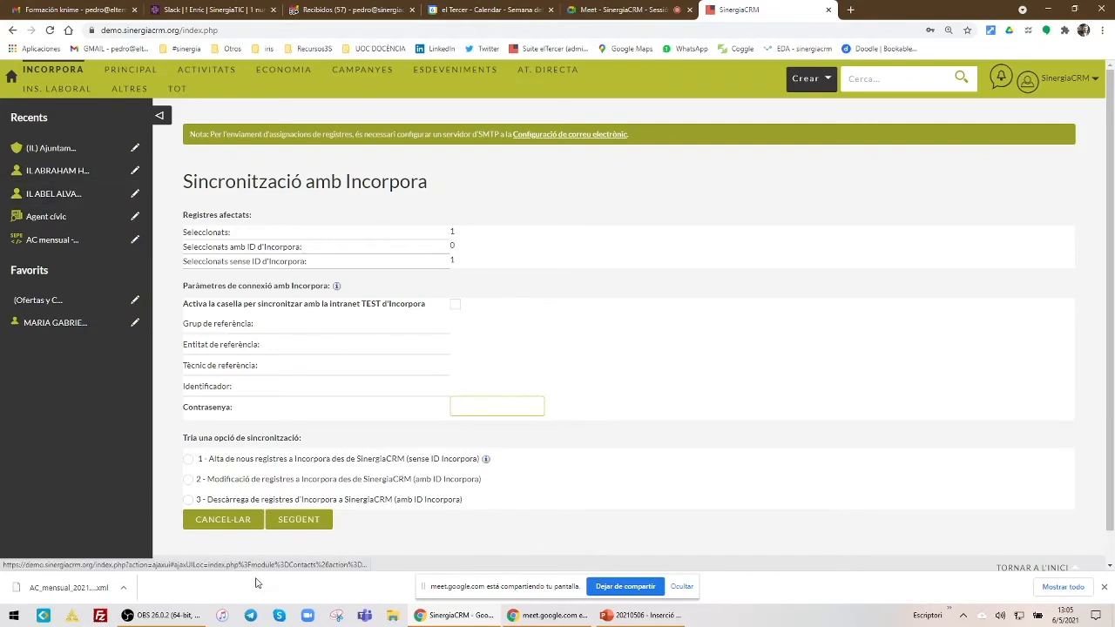
pyautogui.click(209, 527)
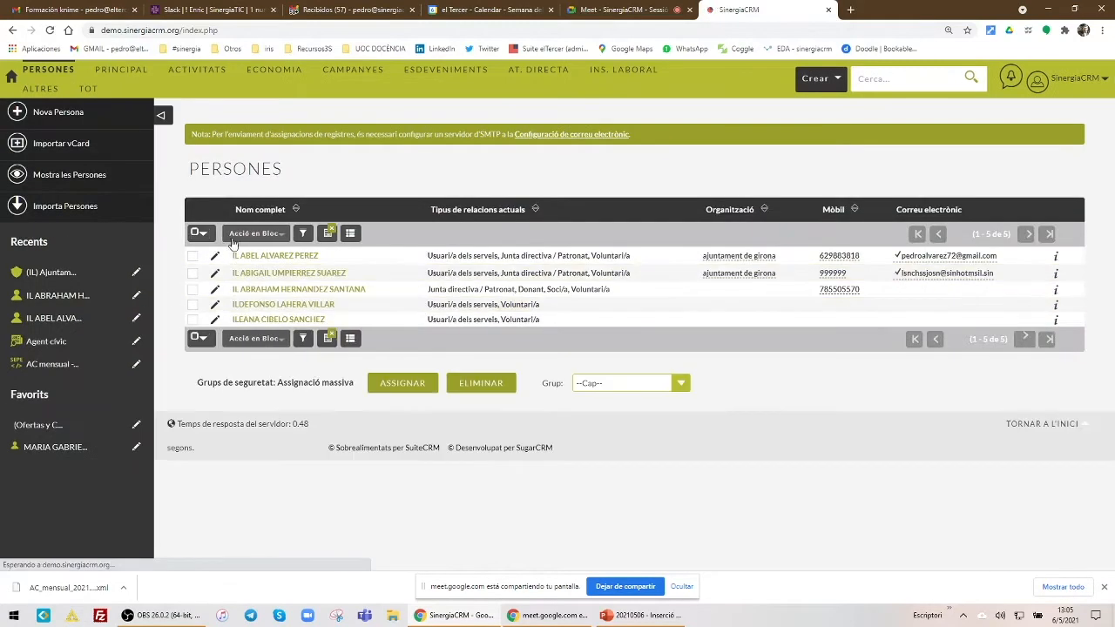
# - Open the third listed person's record and start Incorpora synchronization from that record
pyautogui.click(251, 293)
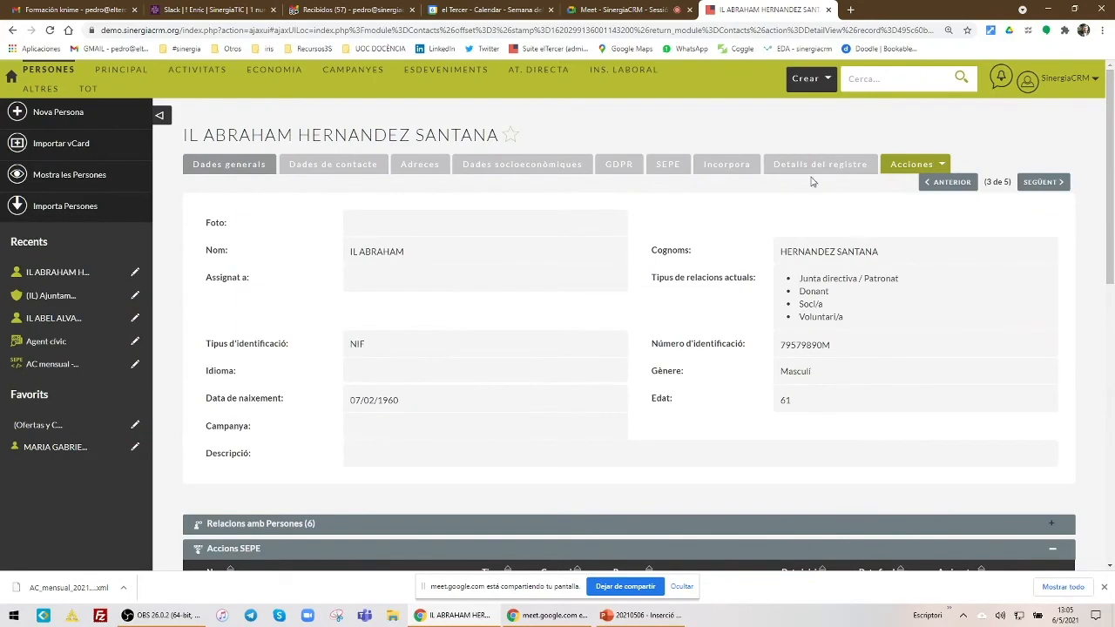
pyautogui.click(893, 167)
pyautogui.click(865, 340)
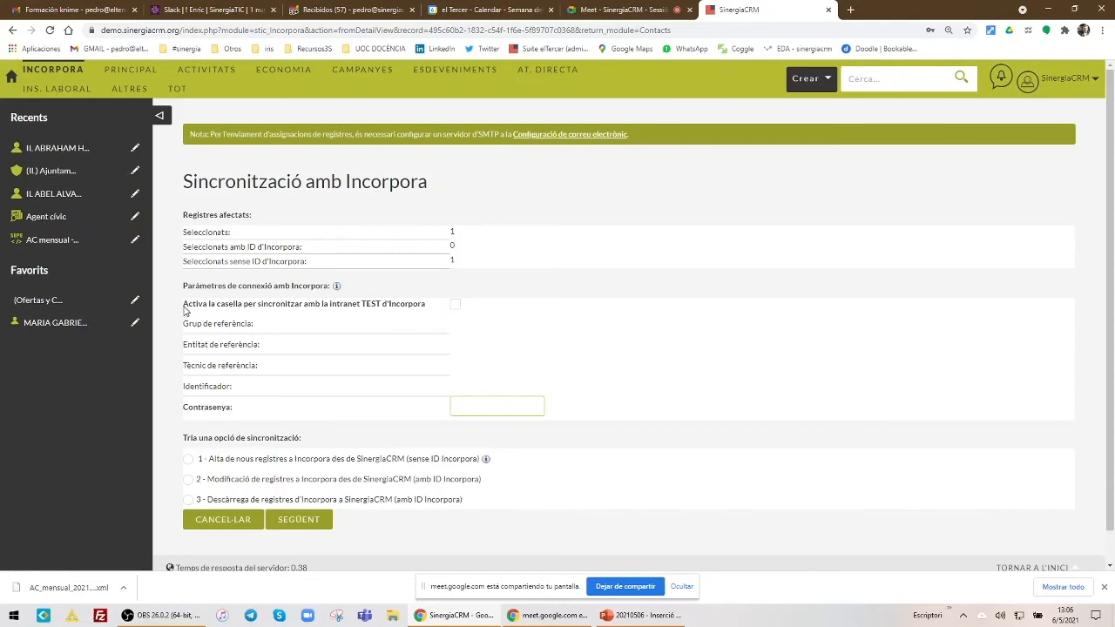
# - Synchronize the person with the Incorpora TEST intranet using option 1, Alta de nous registres, and dismiss the password update offer
pyautogui.moveTo(187, 308); pyautogui.dragTo(443, 311)
pyautogui.click(459, 308)
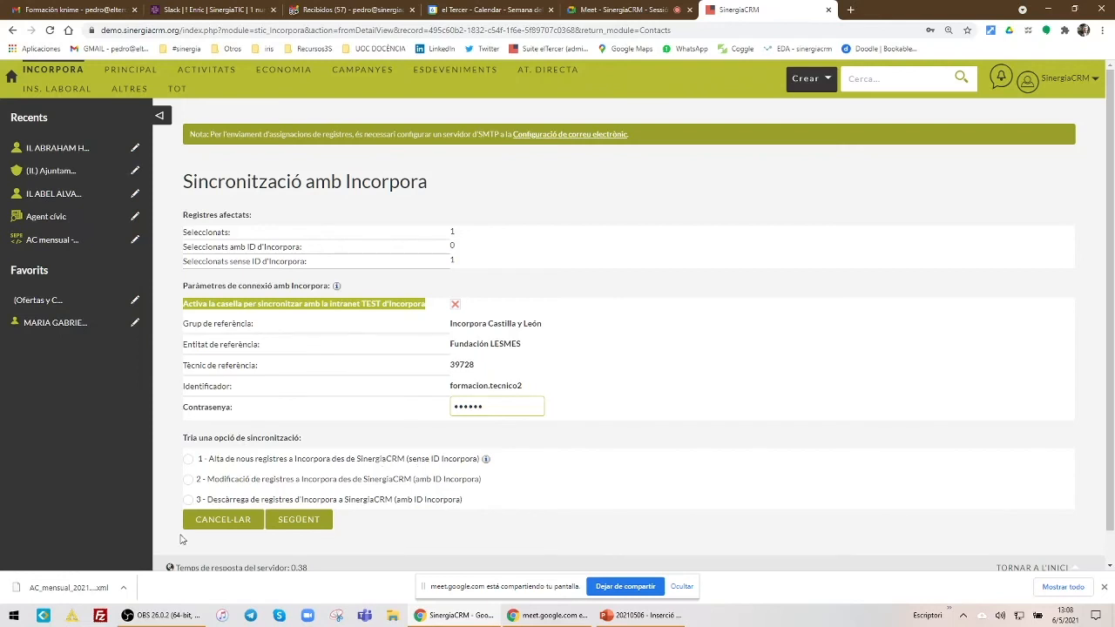
pyautogui.click(189, 459)
pyautogui.click(304, 526)
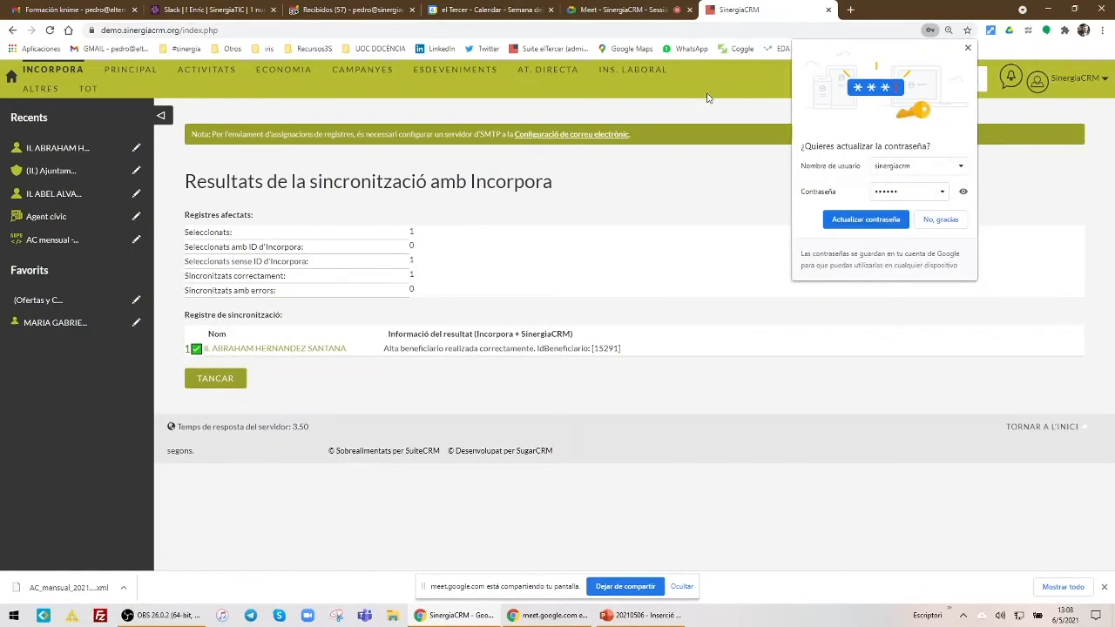
pyautogui.click(967, 47)
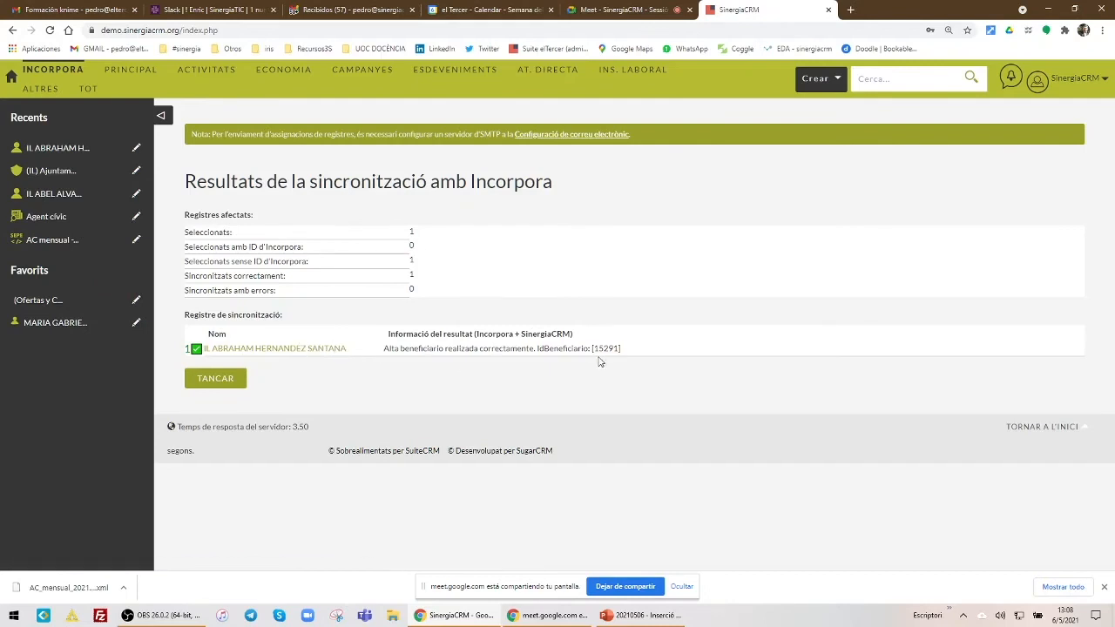
# - Open the person's record from the synchronization results and examine its Incorpora data, including address and connection details
pyautogui.moveTo(596, 352); pyautogui.dragTo(619, 351)
pyautogui.click(277, 351)
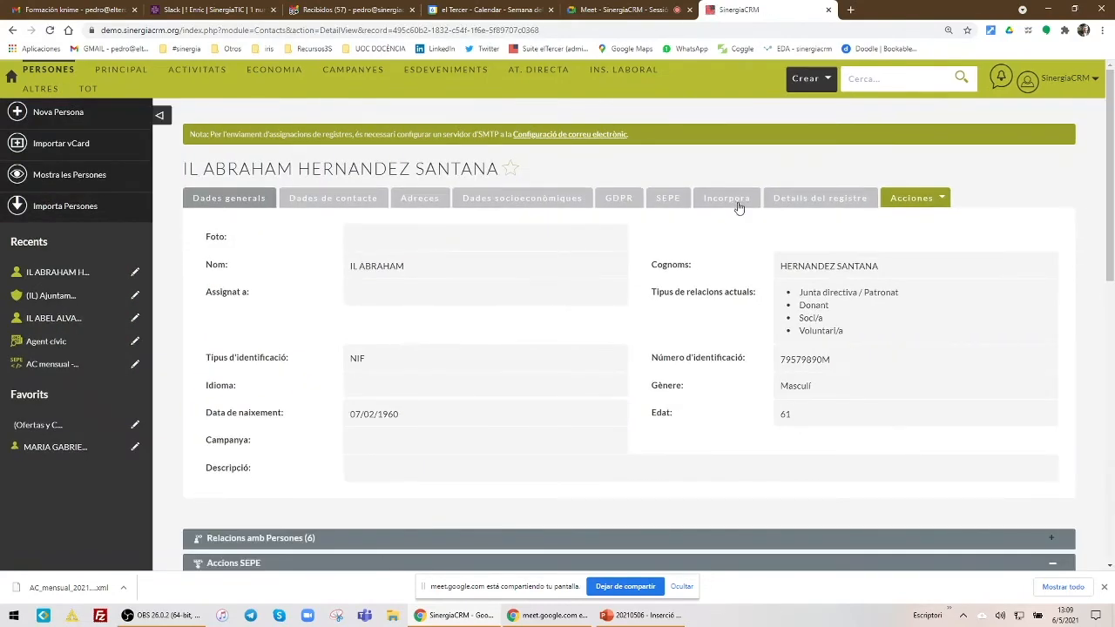
pyautogui.click(805, 198)
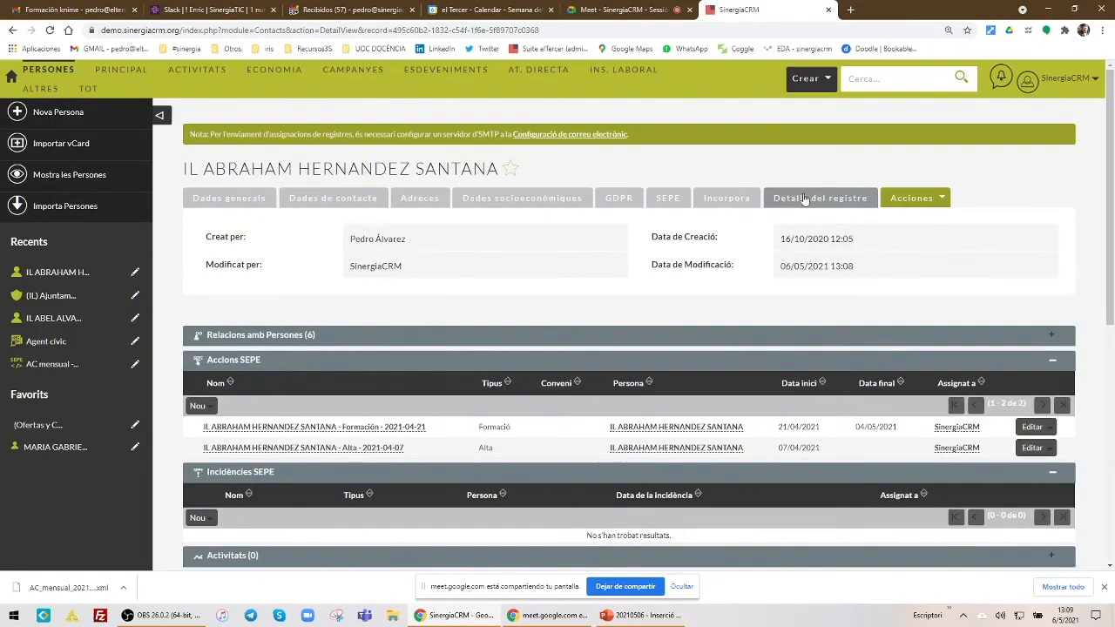
pyautogui.click(727, 199)
pyautogui.scroll(-2, 462, 371)
pyautogui.scroll(-6, 463, 371)
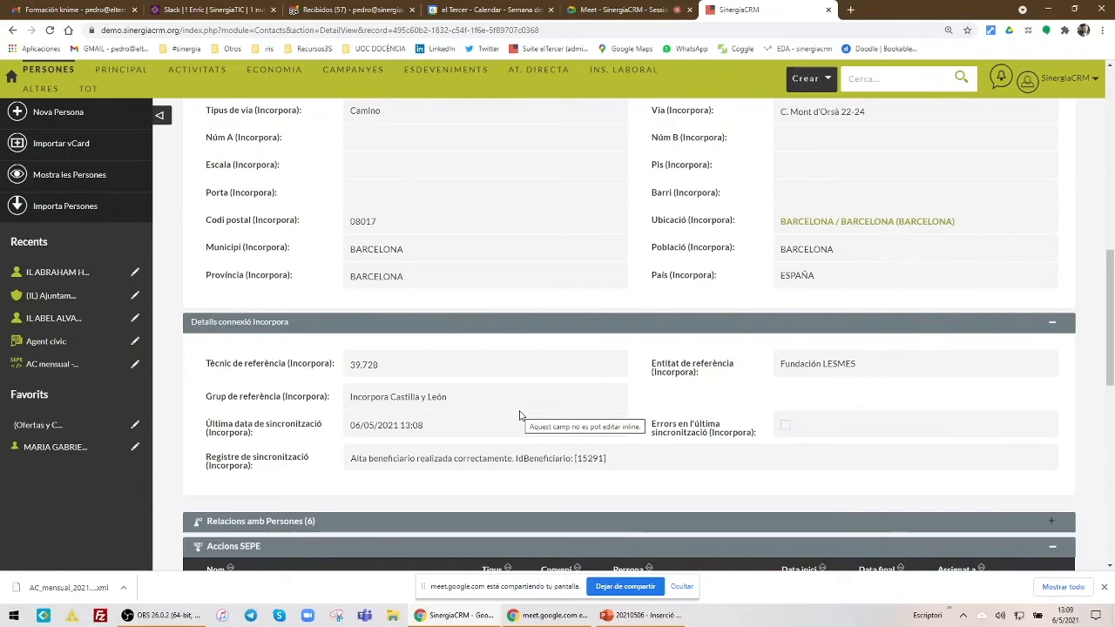
pyautogui.scroll(5, 312, 326)
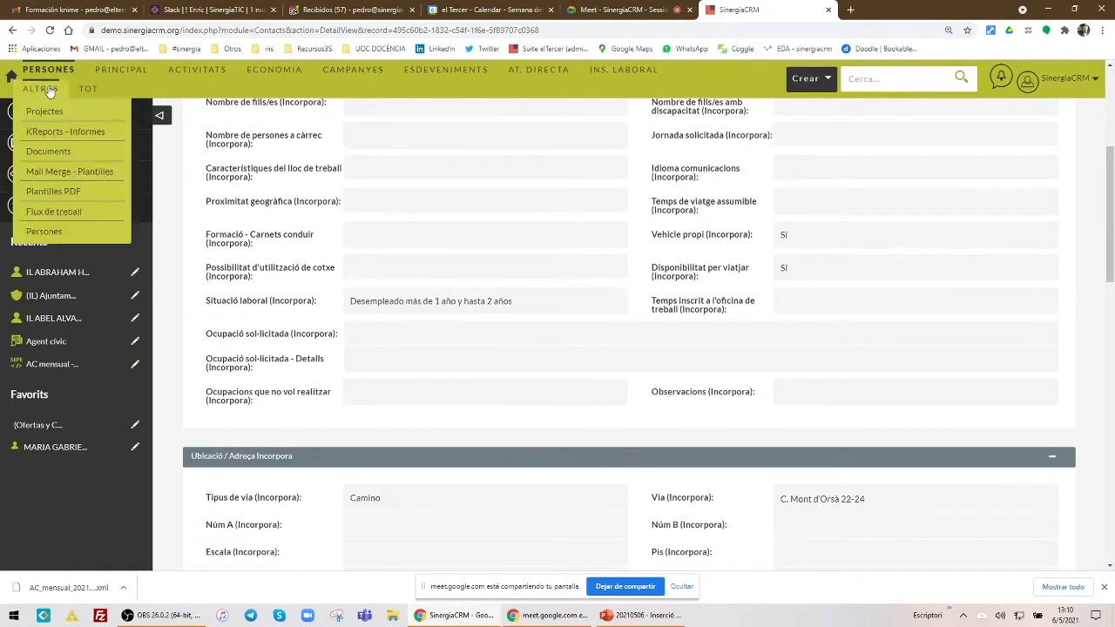
# - Open the Incorpora synchronization for the job offers Gerente, Agent cívic and Camarero in Ofertes laborals
pyautogui.moveTo(624, 70)
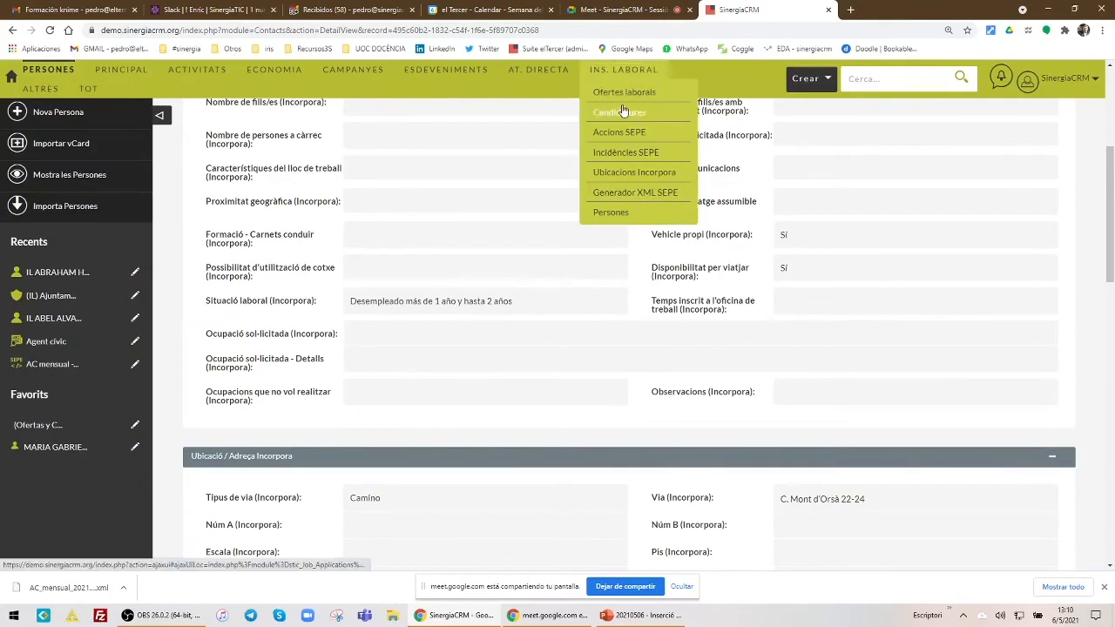
pyautogui.click(621, 97)
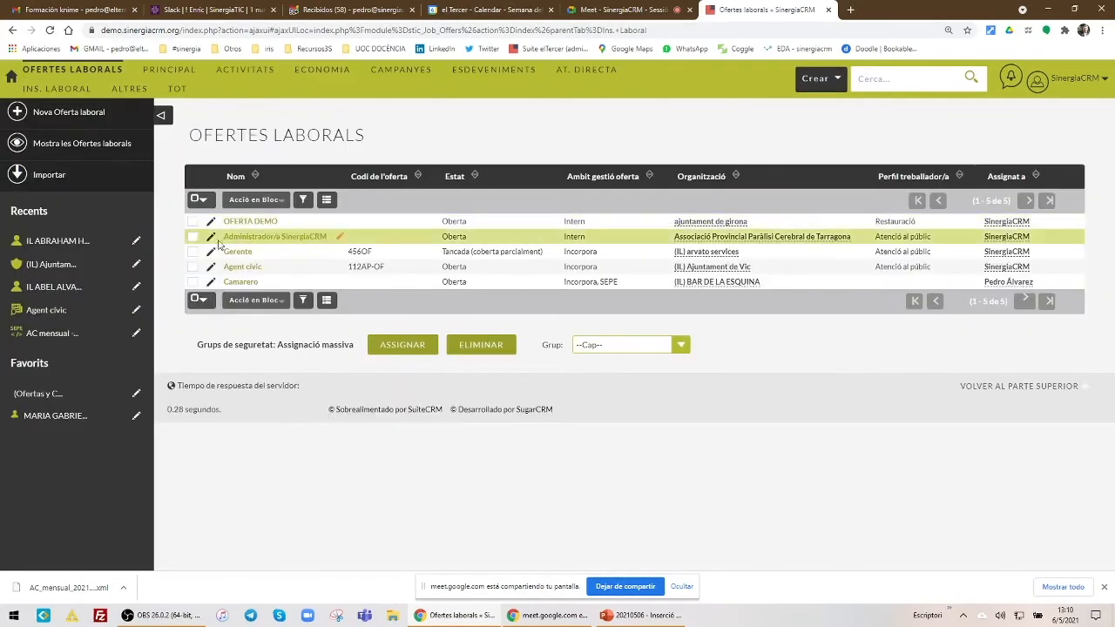
pyautogui.click(193, 251)
pyautogui.click(192, 267)
pyautogui.click(193, 281)
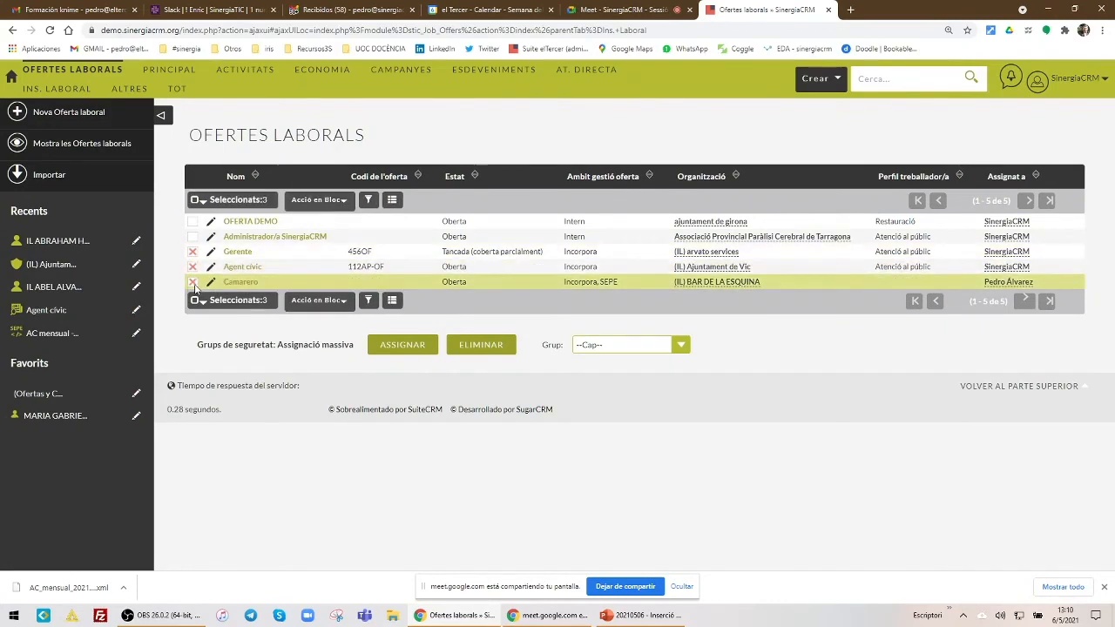
pyautogui.click(319, 200)
pyautogui.click(331, 309)
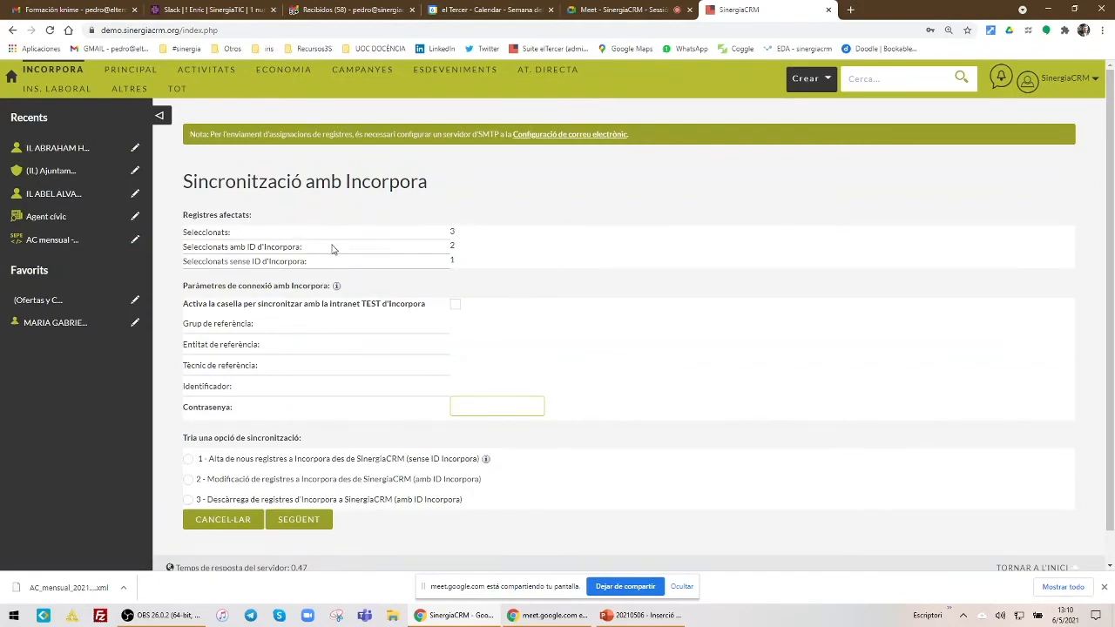
# - Set the offers' synchronization to the TEST intranet, option 3 (download from Incorpora), overwriting SinergiaCRM data, without running it
pyautogui.click(455, 304)
pyautogui.scroll(-1, 218, 344)
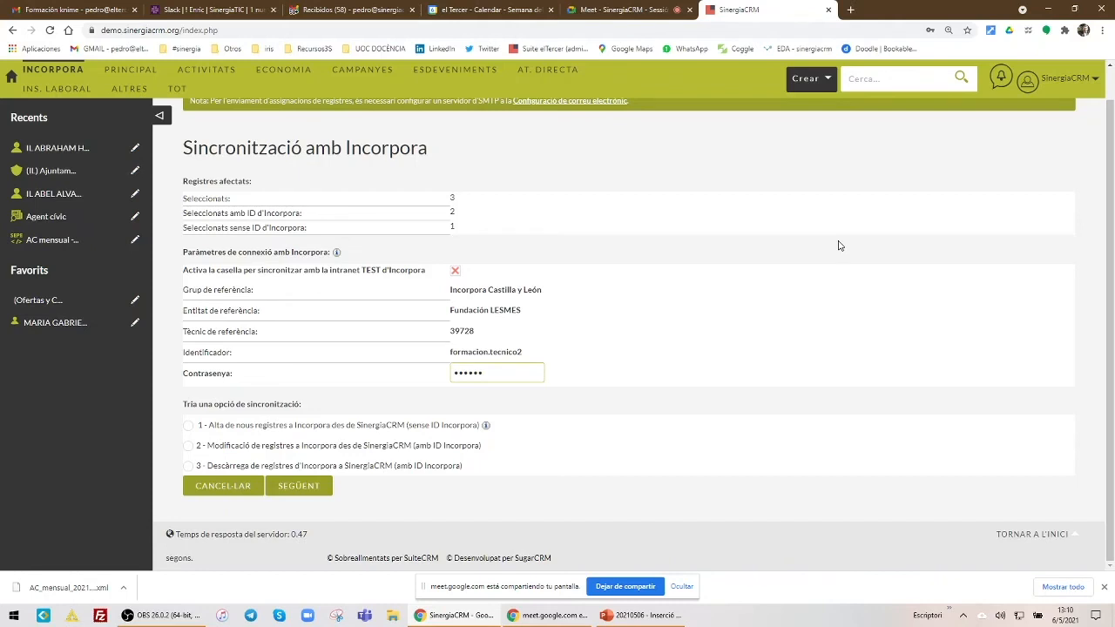
pyautogui.click(188, 448)
pyautogui.click(188, 466)
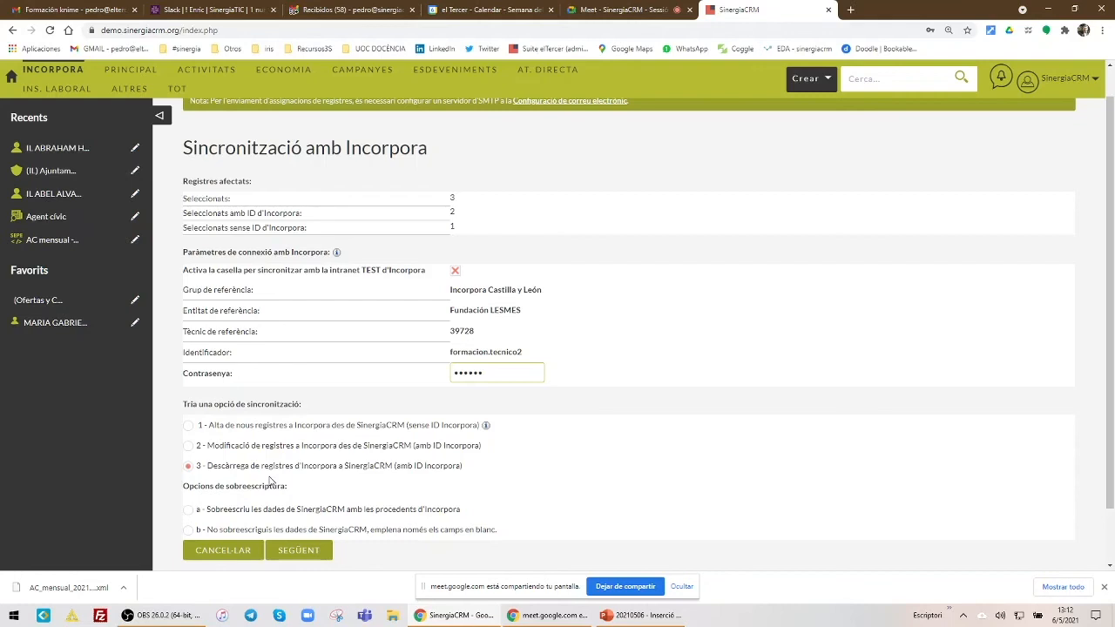
pyautogui.scroll(-2, 272, 488)
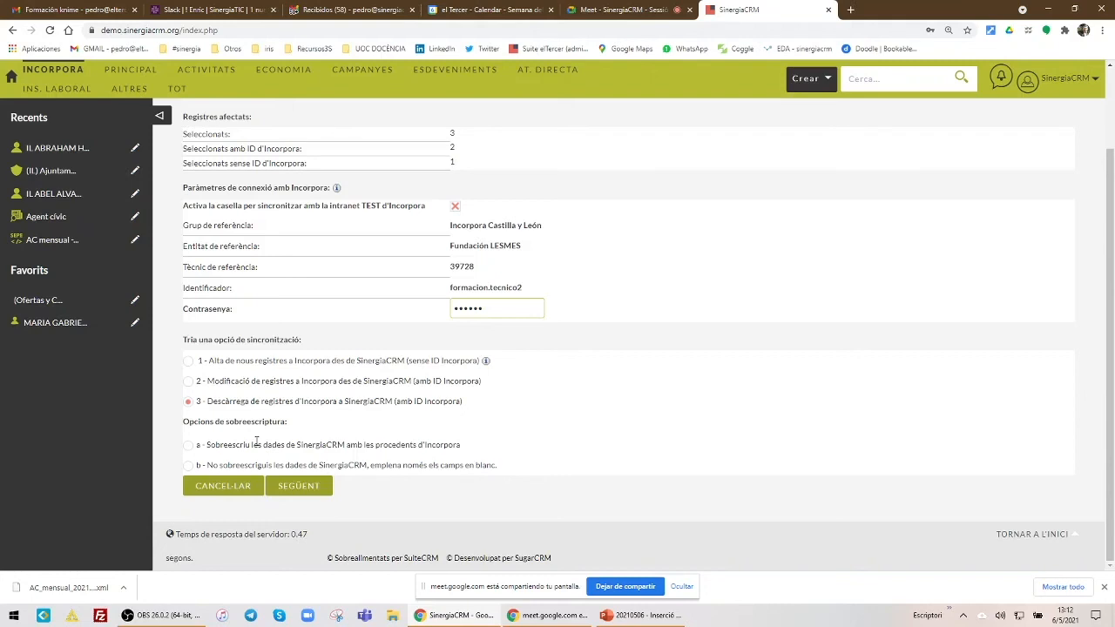
pyautogui.click(188, 445)
pyautogui.scroll(2, 632, 429)
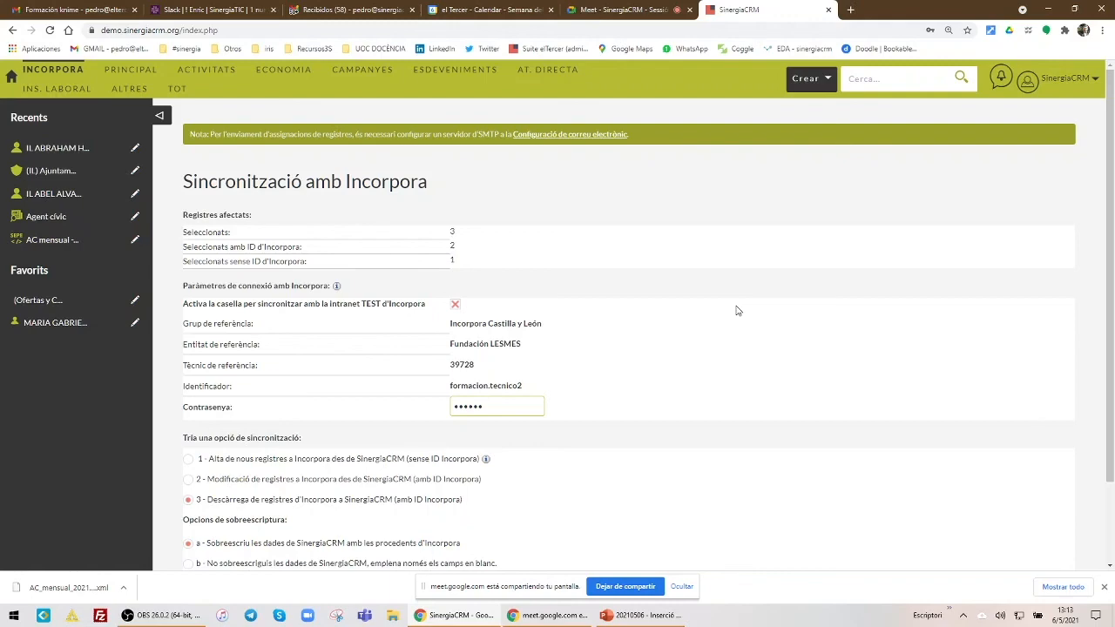
pyautogui.scroll(-1, 736, 311)
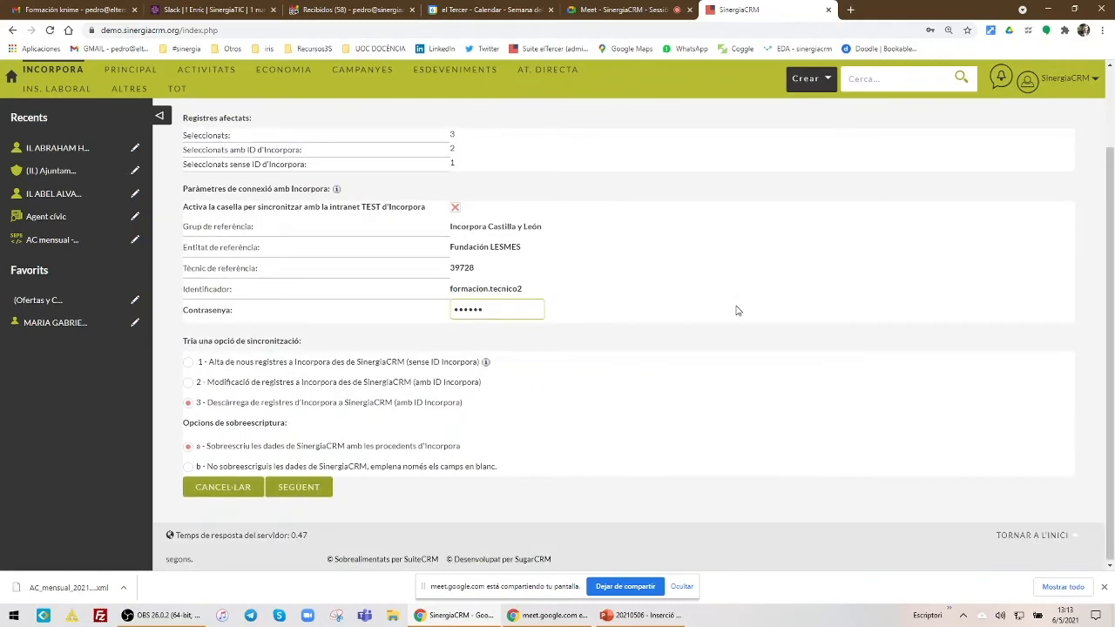
pyautogui.scroll(1, 737, 311)
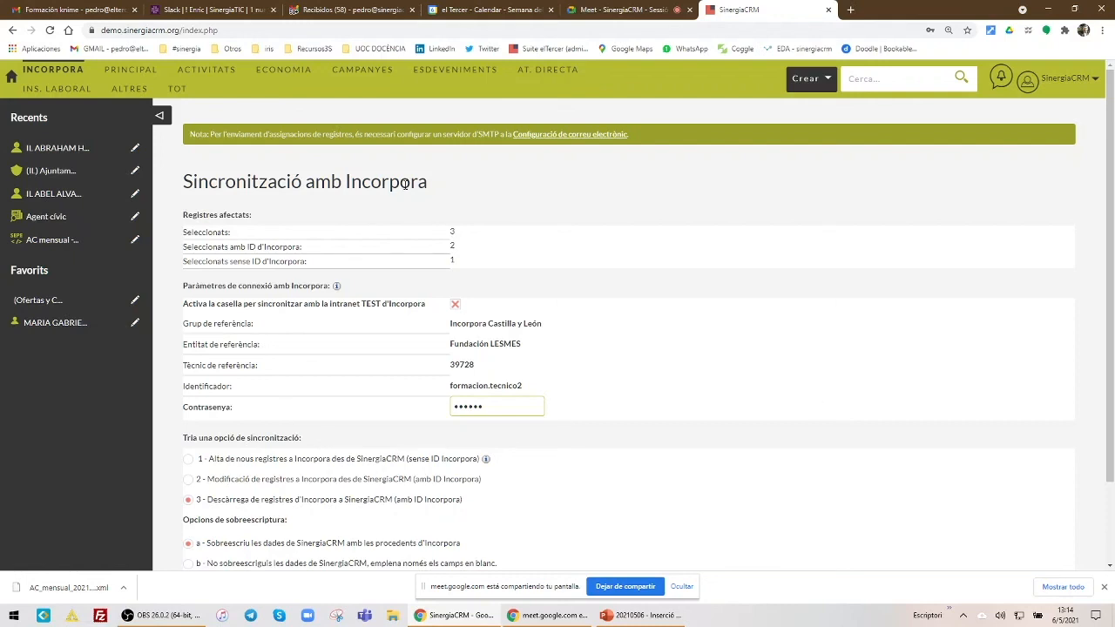
# - Open the (Ofertas y Candidaturas) report in KReports and examine its charts and results table
pyautogui.moveTo(135, 92)
pyautogui.click(151, 136)
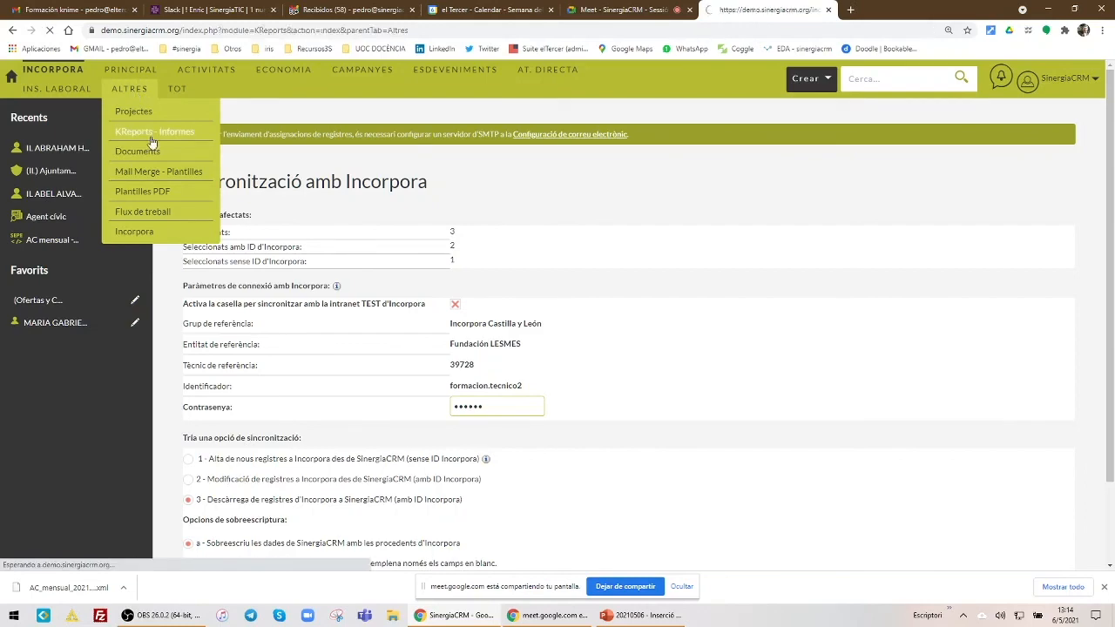
pyautogui.click(242, 256)
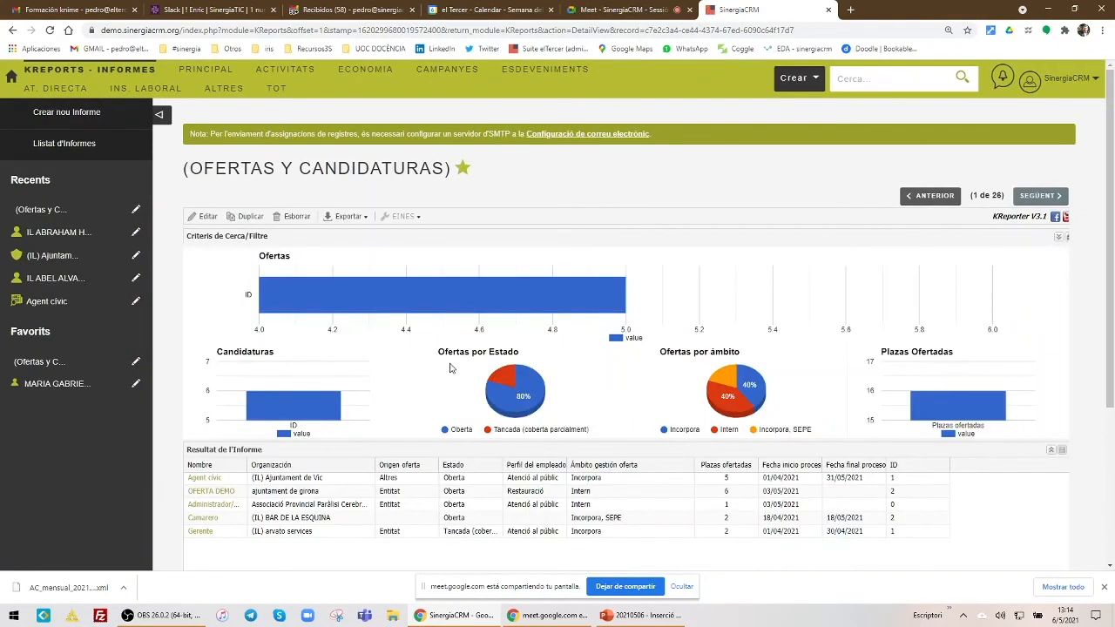
pyautogui.scroll(-2, 453, 372)
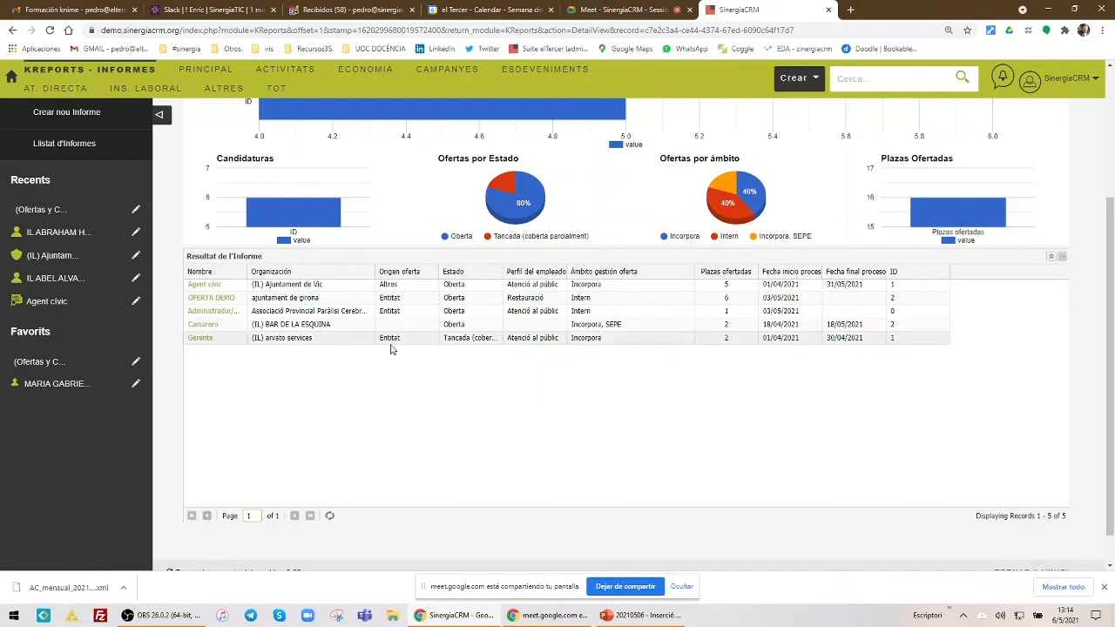
pyautogui.scroll(2, 316, 330)
pyautogui.moveTo(306, 415)
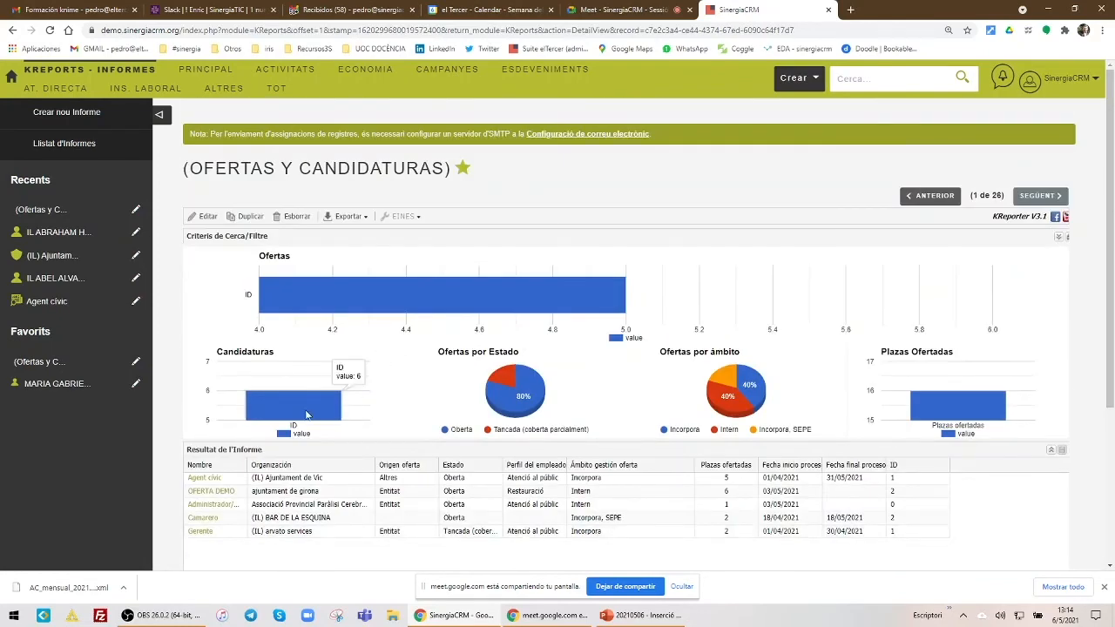
pyautogui.moveTo(503, 392)
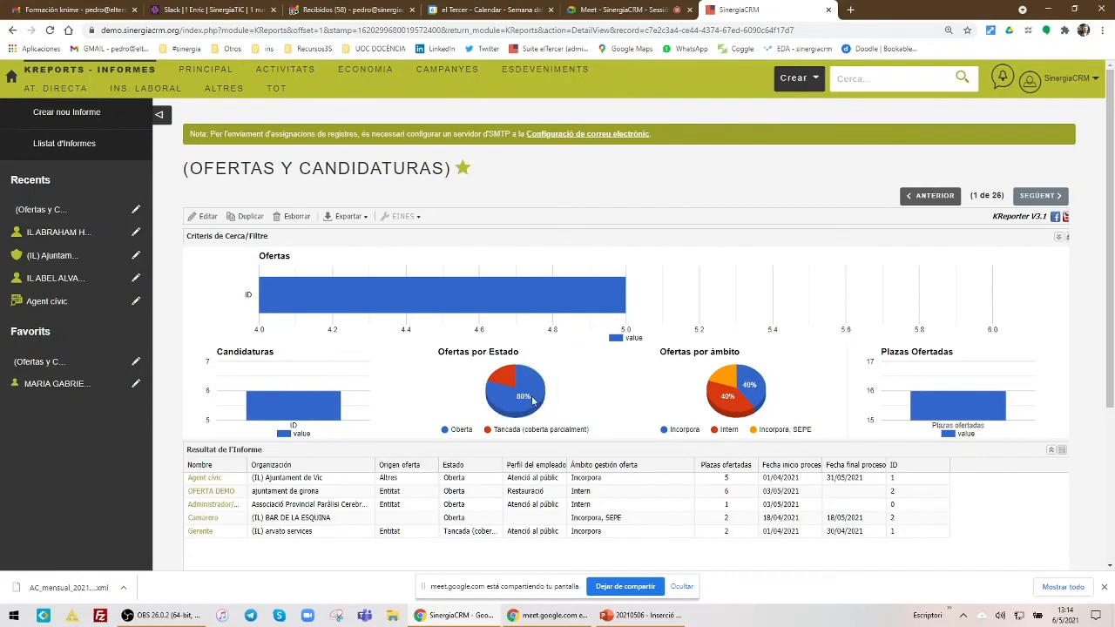
pyautogui.moveTo(744, 409)
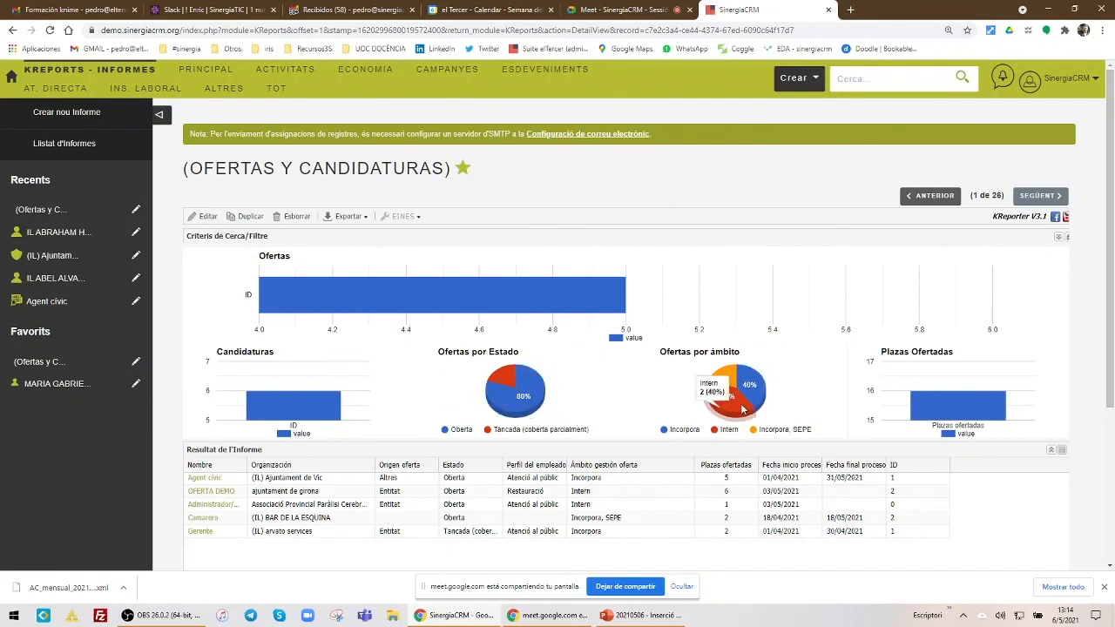
# - Filter the (Ofertas y Candidaturas) report by Estado Ofertas equal to Oberta and review the updated charts and results
pyautogui.moveTo(726, 378)
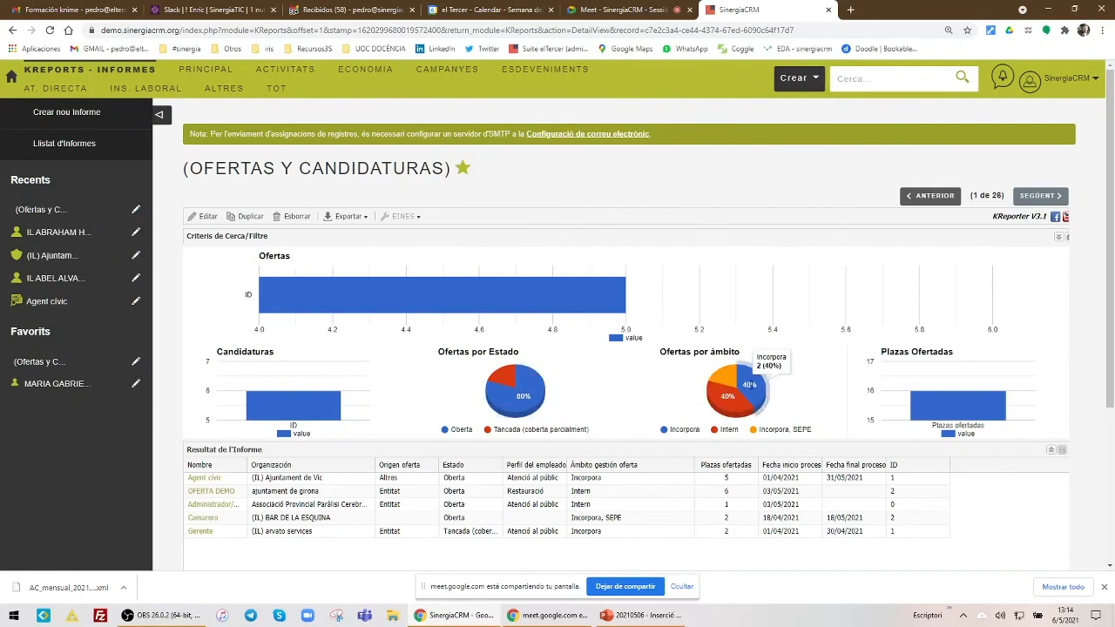
pyautogui.moveTo(932, 418)
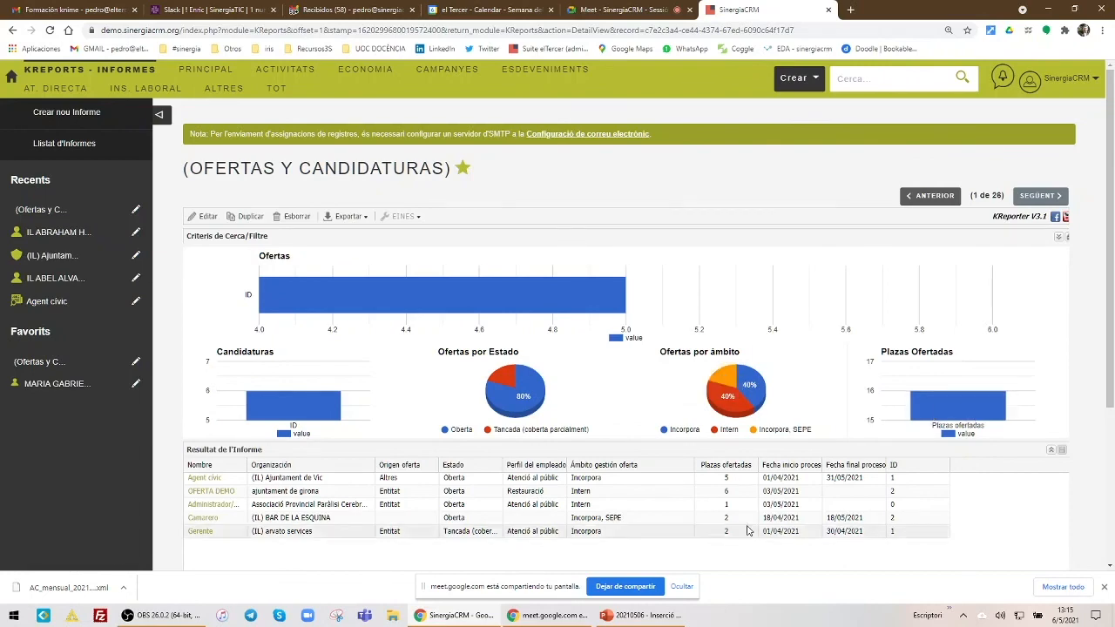
pyautogui.click(1062, 241)
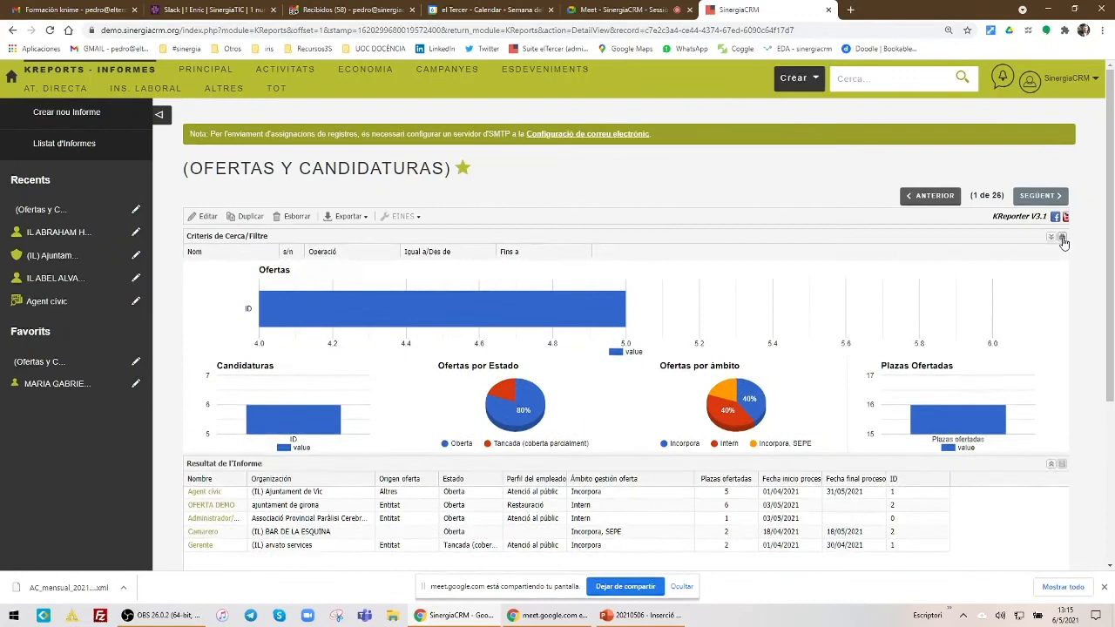
pyautogui.click(348, 268)
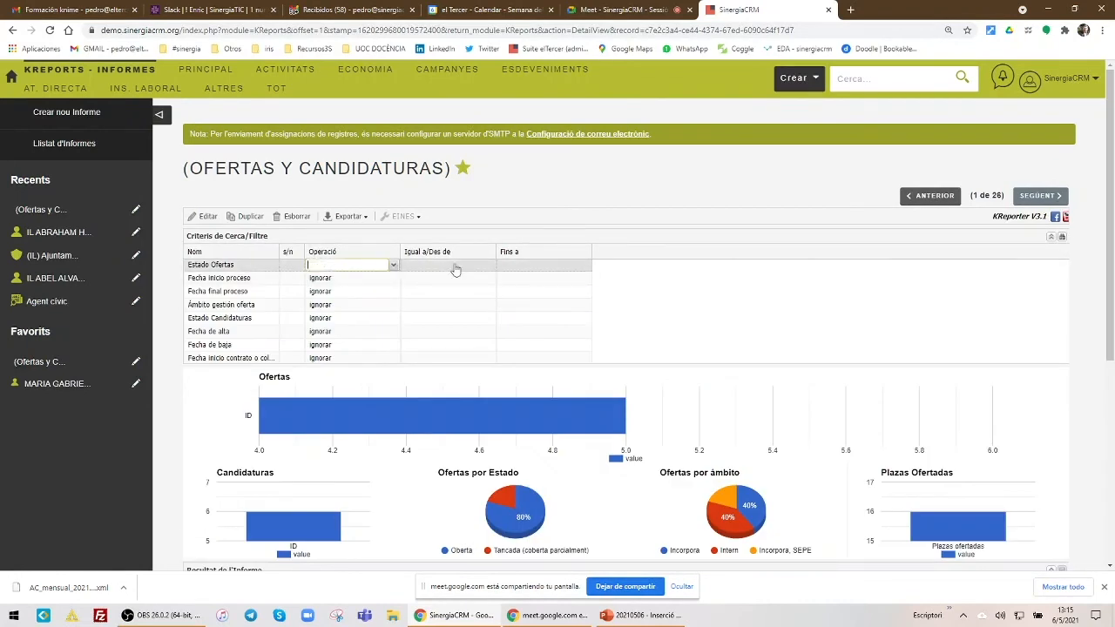
pyautogui.click(392, 265)
pyautogui.click(351, 292)
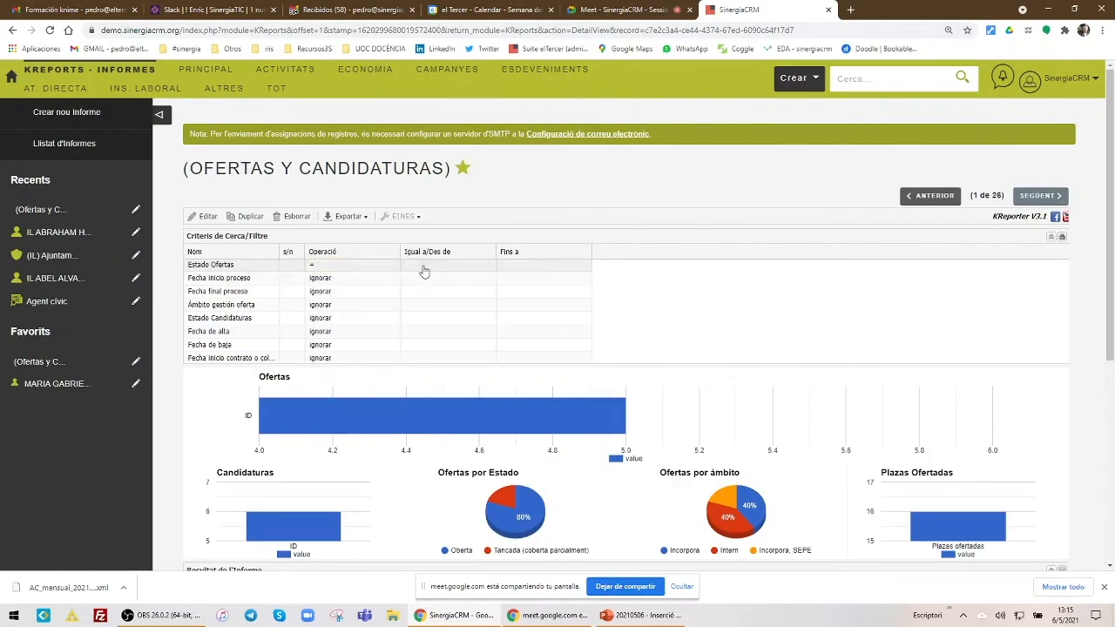
pyautogui.click(489, 266)
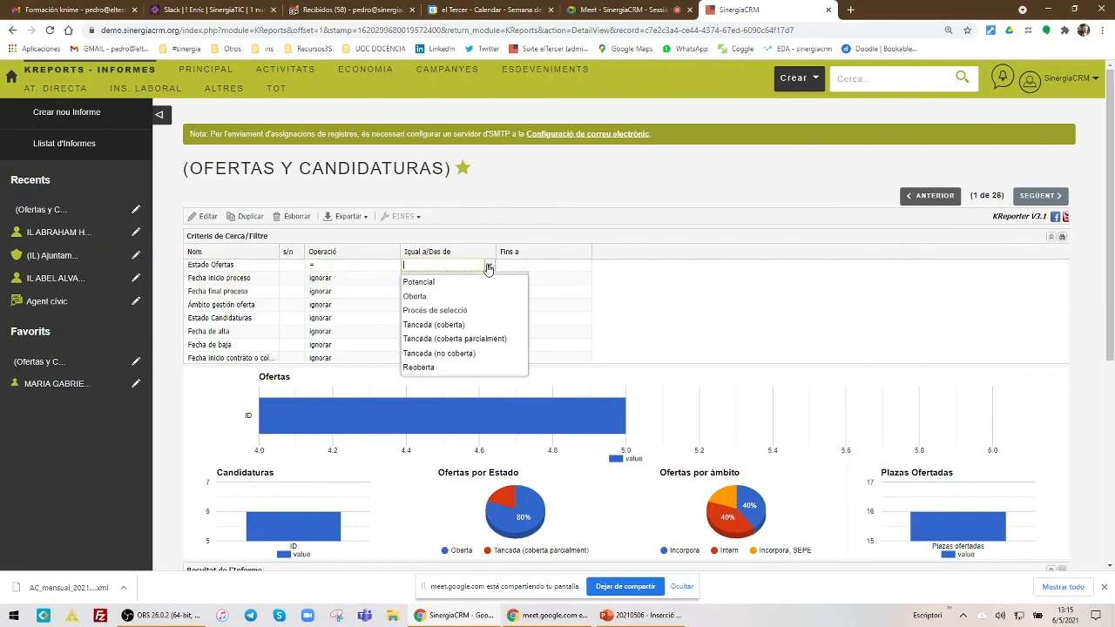
pyautogui.click(431, 296)
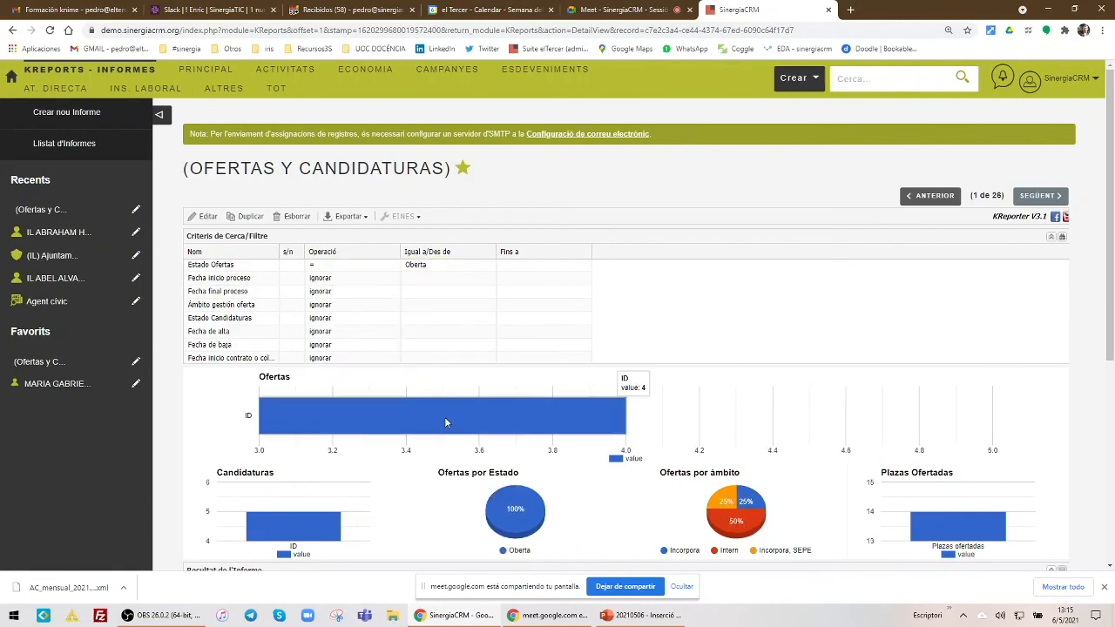
pyautogui.scroll(-4, 462, 401)
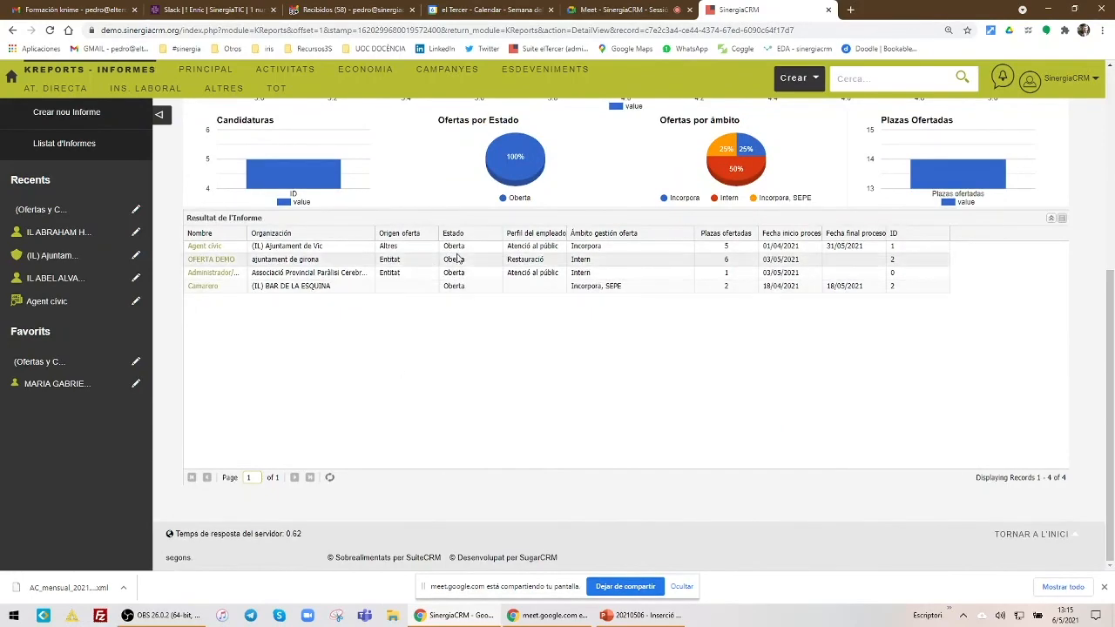
pyautogui.scroll(5, 731, 342)
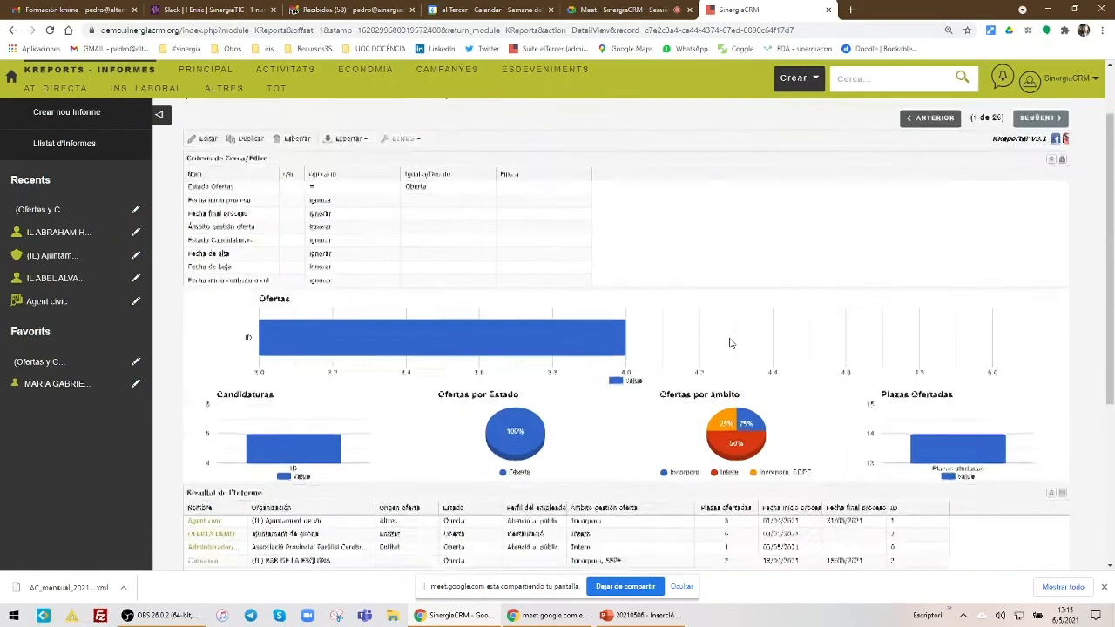
# - Open the Eventos - 04 - Asistencias: Seguimiento report, examine its charts and results table, and return to the report list
pyautogui.click(57, 150)
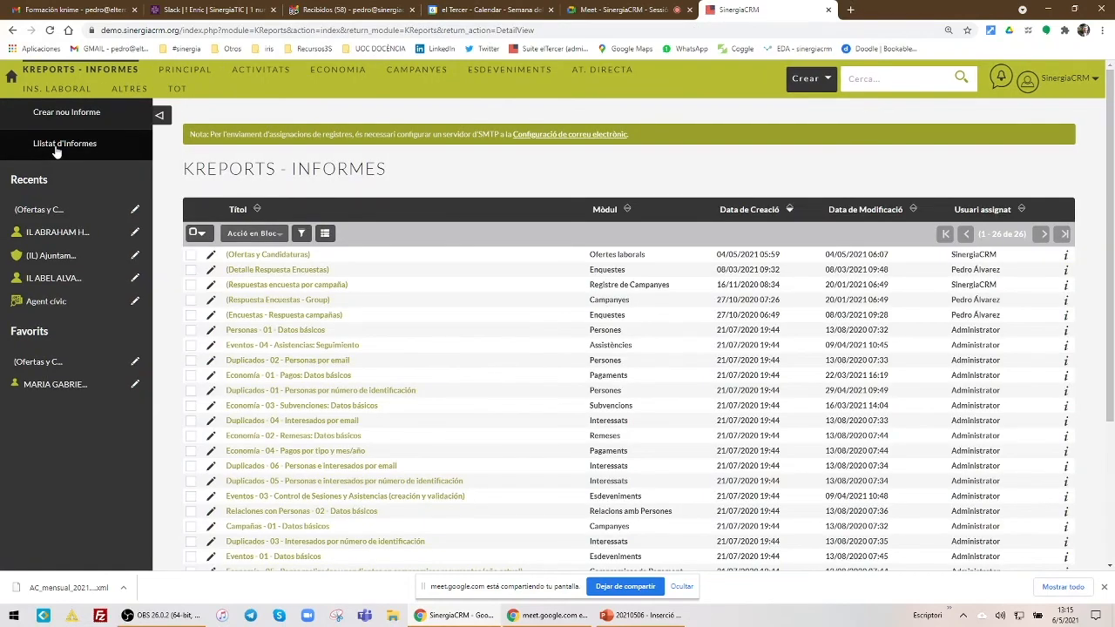
pyautogui.click(286, 346)
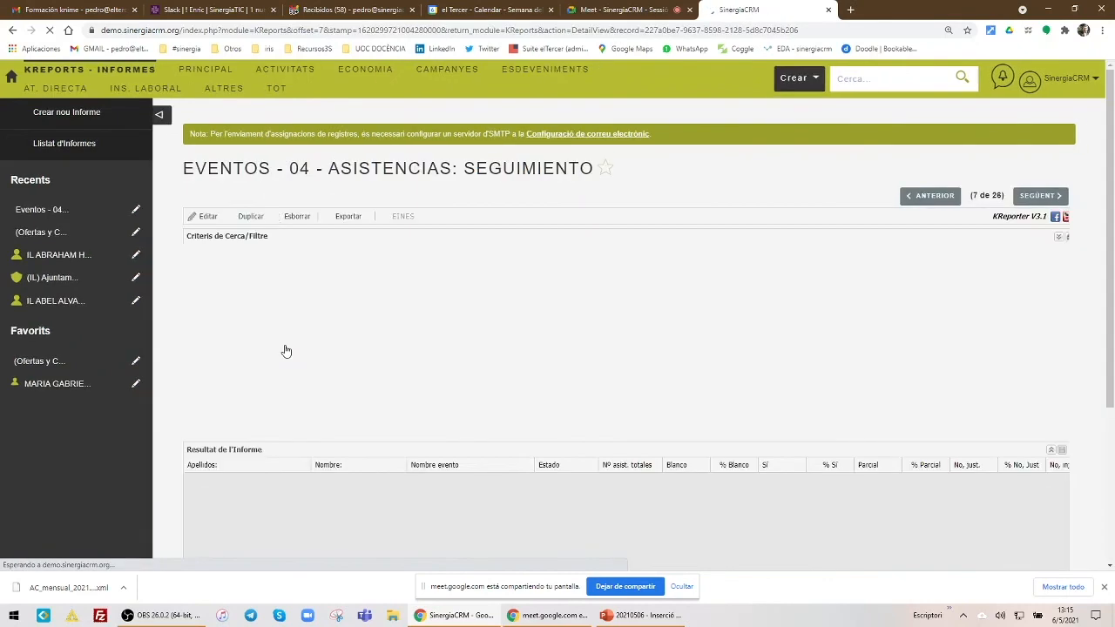
pyautogui.scroll(-3, 286, 351)
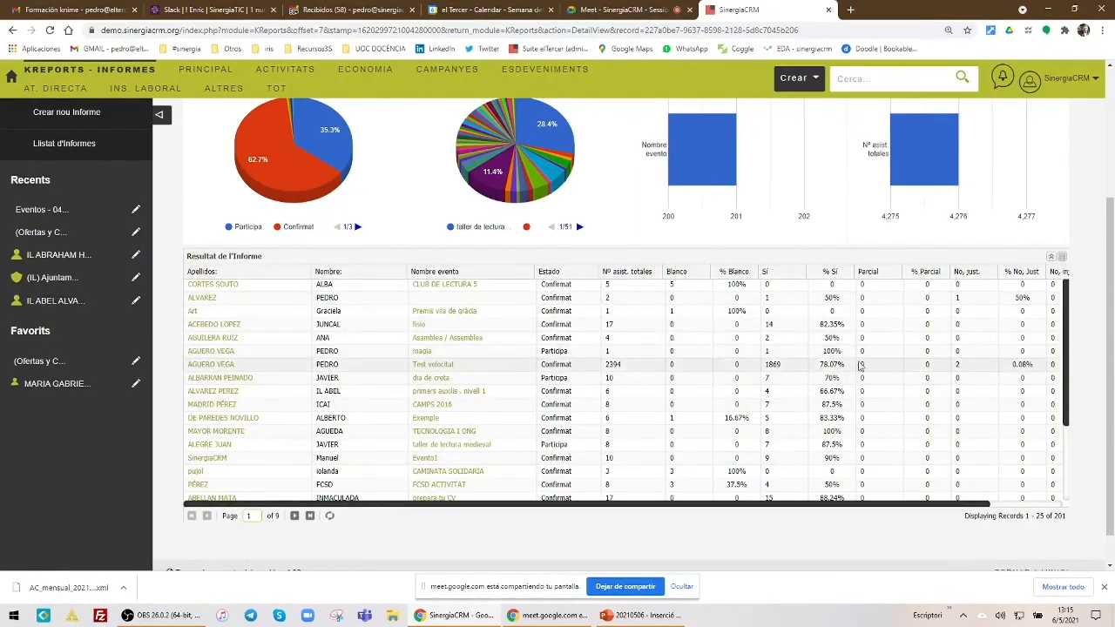
pyautogui.scroll(3, 349, 310)
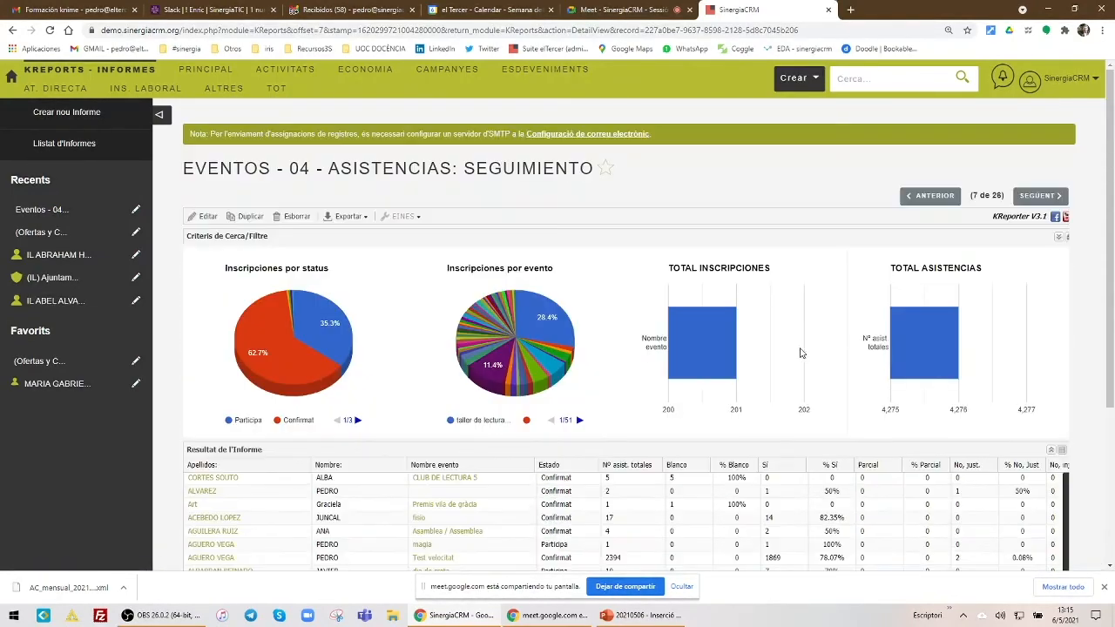
pyautogui.click(79, 149)
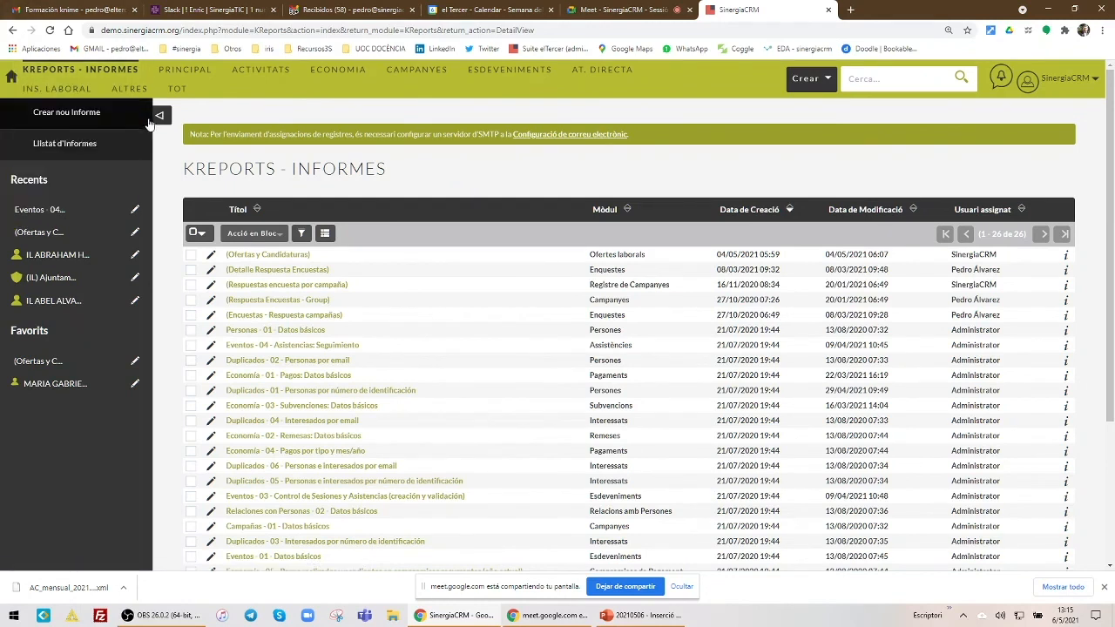
# - Examine the Mail Merge - Plantilles template list and open the Flux de treball workflow list
pyautogui.moveTo(132, 94)
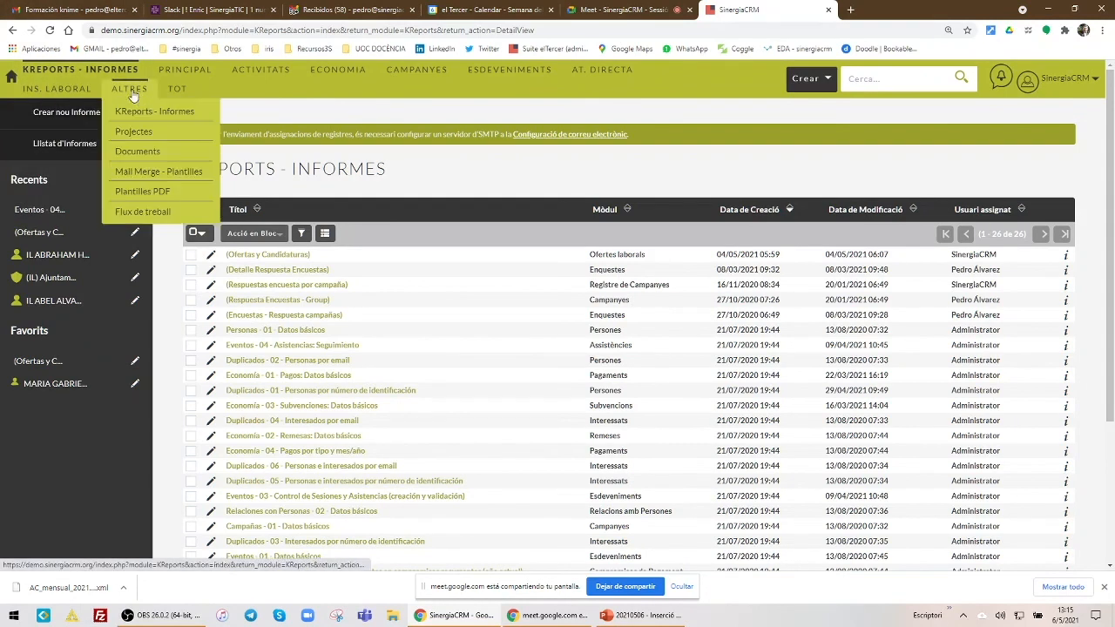
pyautogui.click(146, 174)
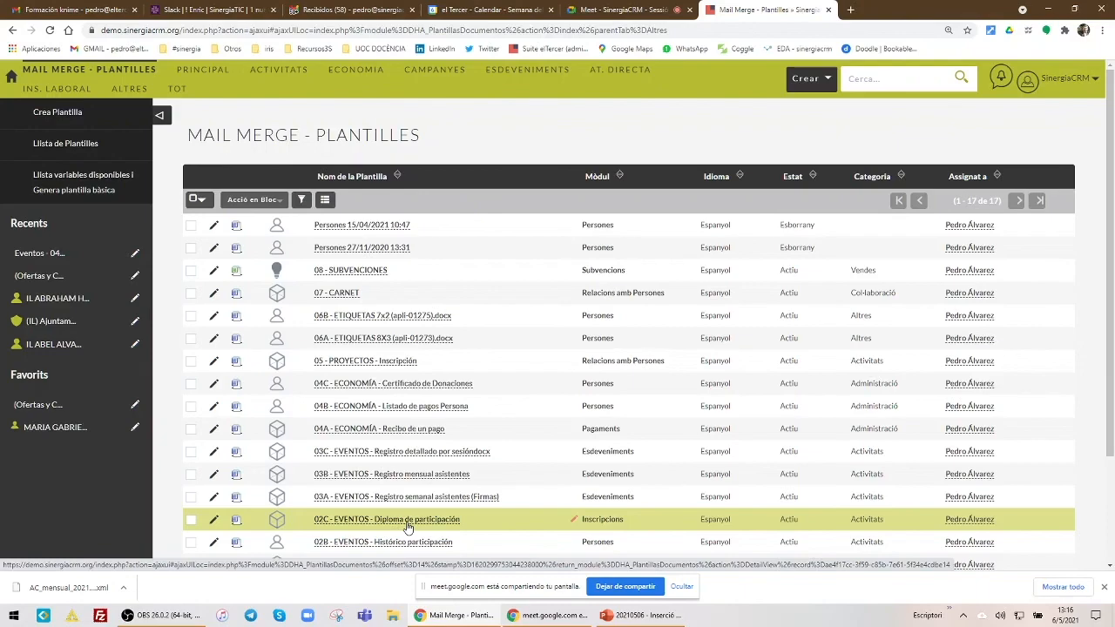
pyautogui.scroll(-3, 402, 450)
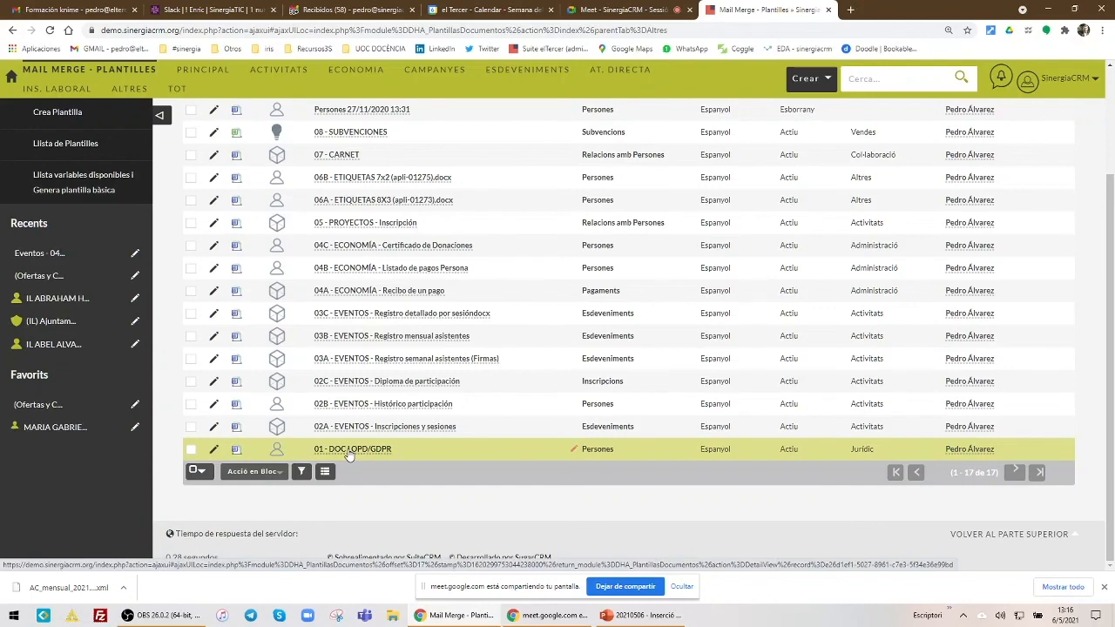
pyautogui.moveTo(121, 96)
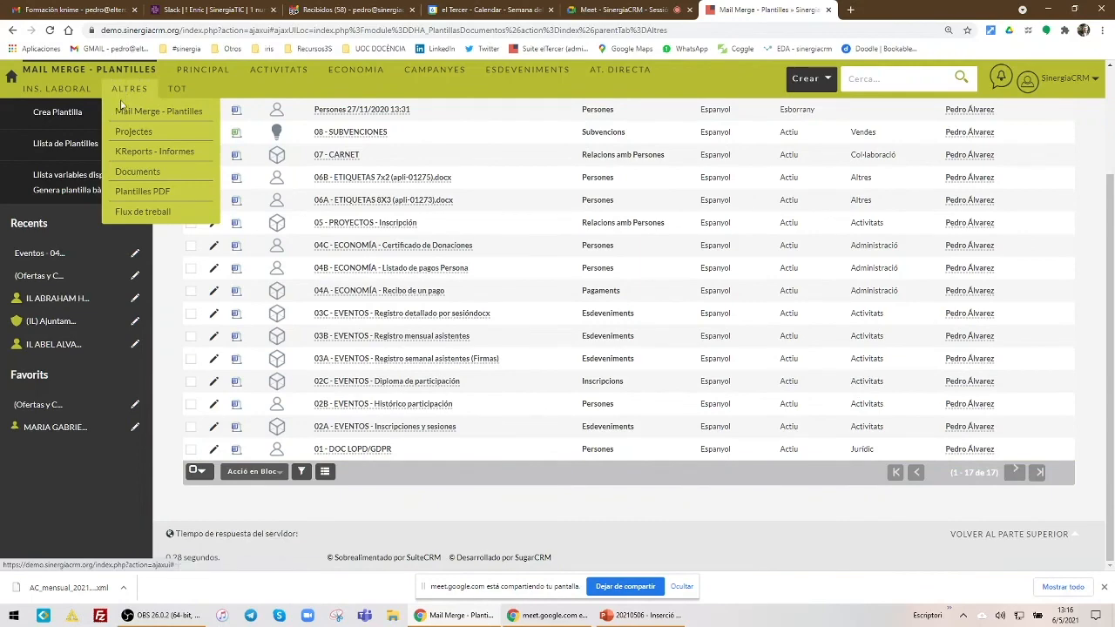
pyautogui.click(142, 215)
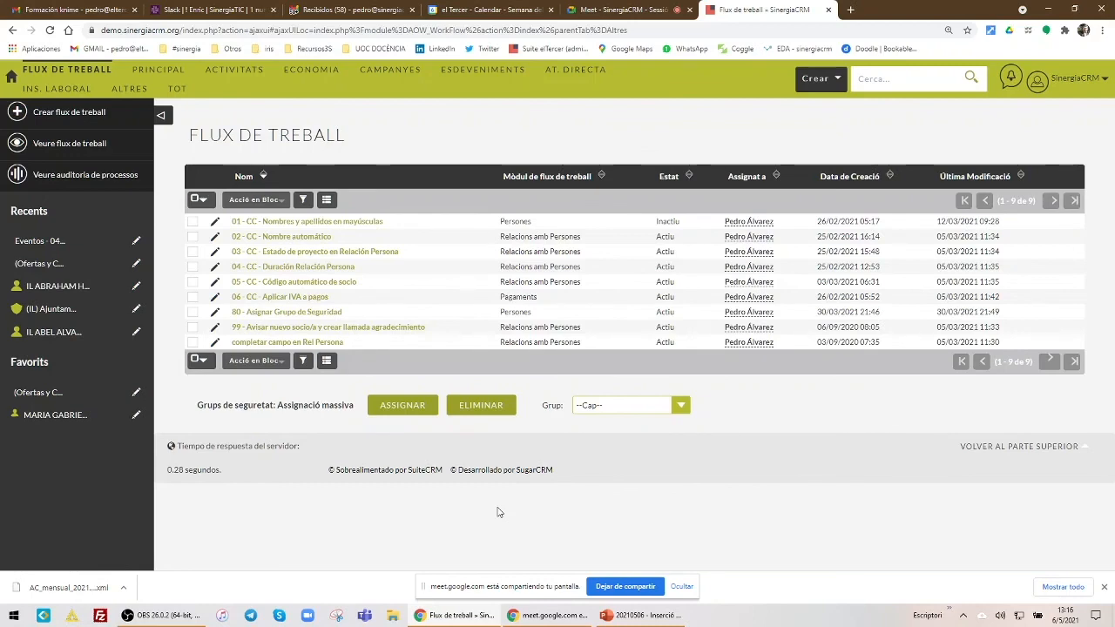
# - Start a new workflow, trying Candidatures as its module and switching it to Ofertes laborals
pyautogui.click(76, 120)
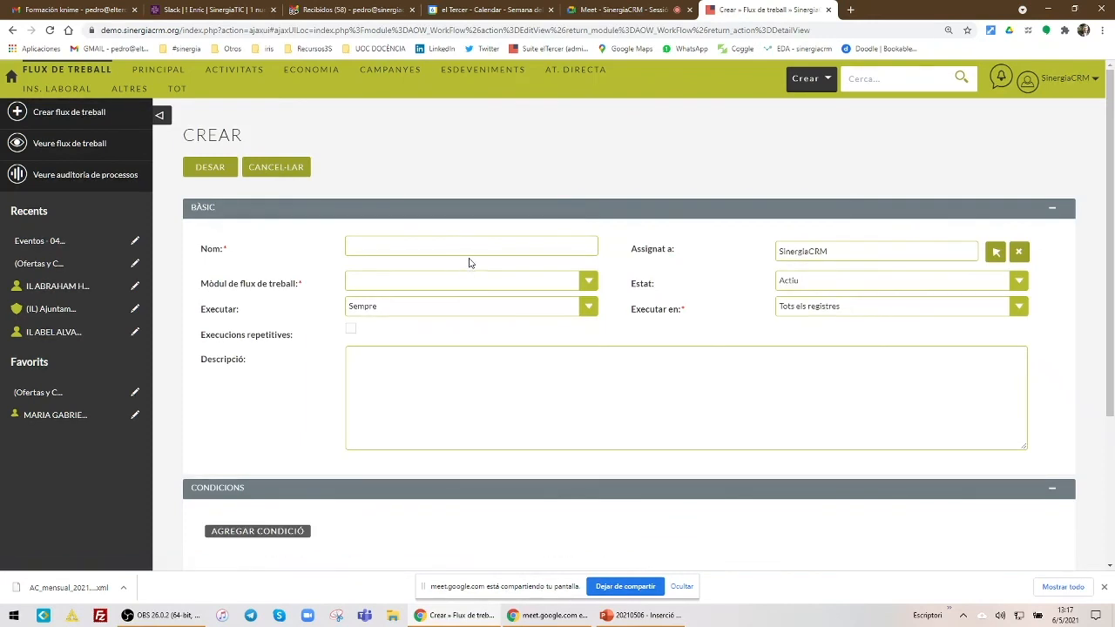
pyautogui.click(469, 282)
pyautogui.click(406, 488)
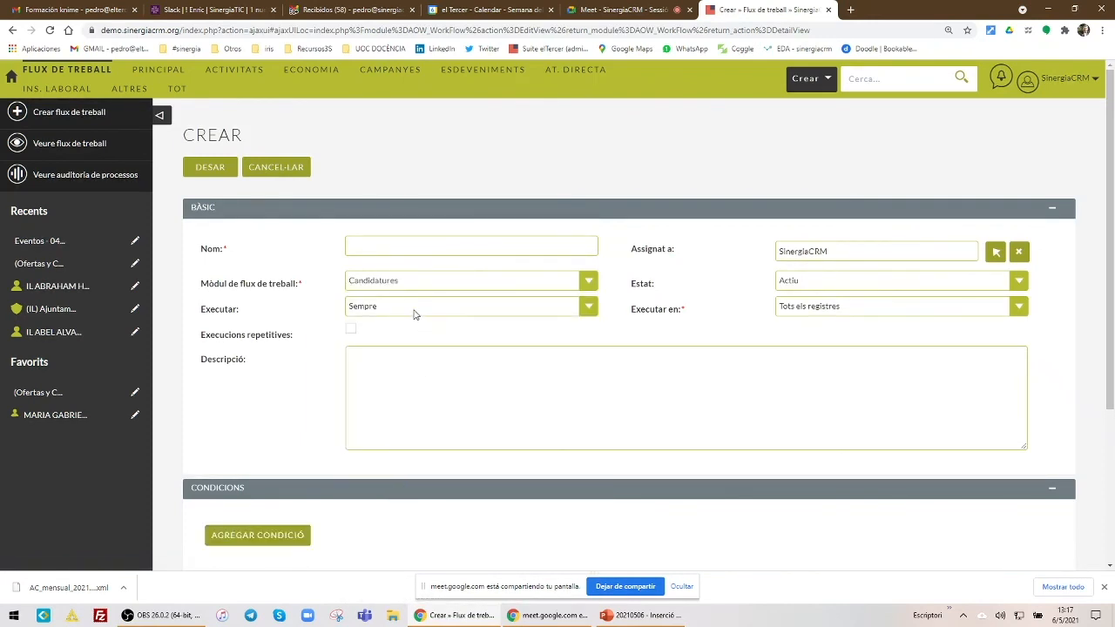
pyautogui.click(416, 283)
pyautogui.scroll(-8, 427, 471)
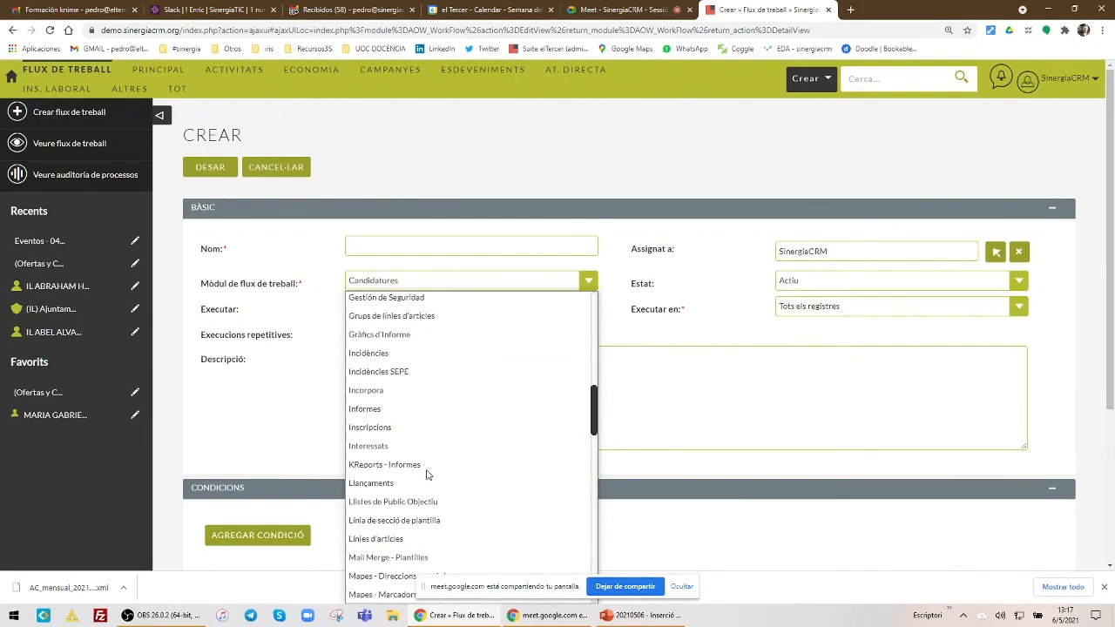
pyautogui.scroll(-3, 428, 475)
pyautogui.click(387, 548)
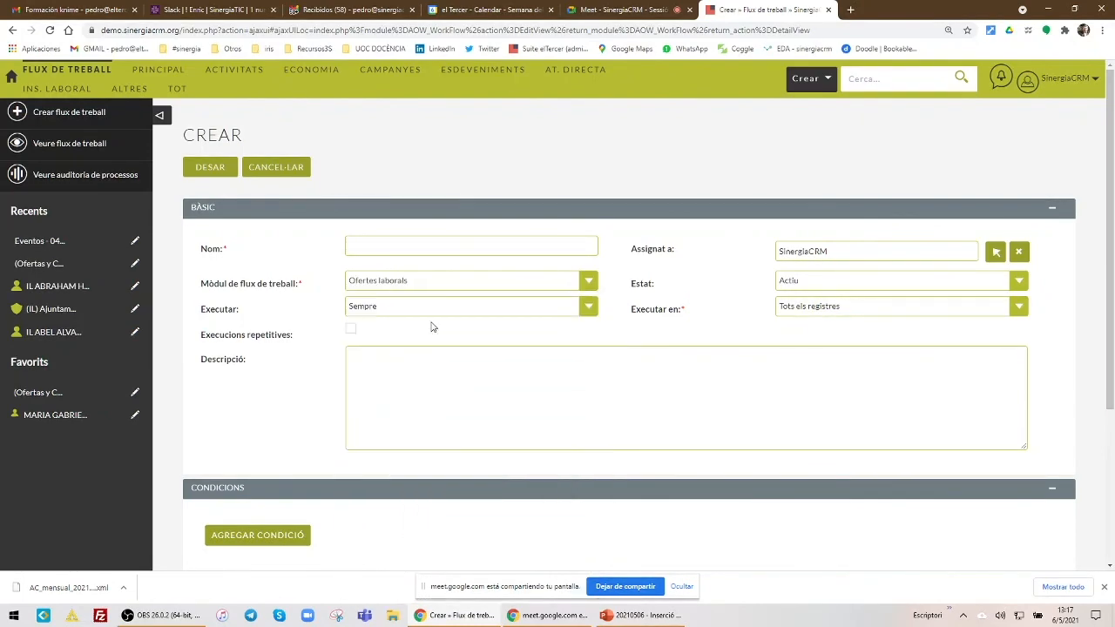
# - Try to add a condition to the new workflow, and cancel its creation without saving
pyautogui.scroll(-3, 394, 342)
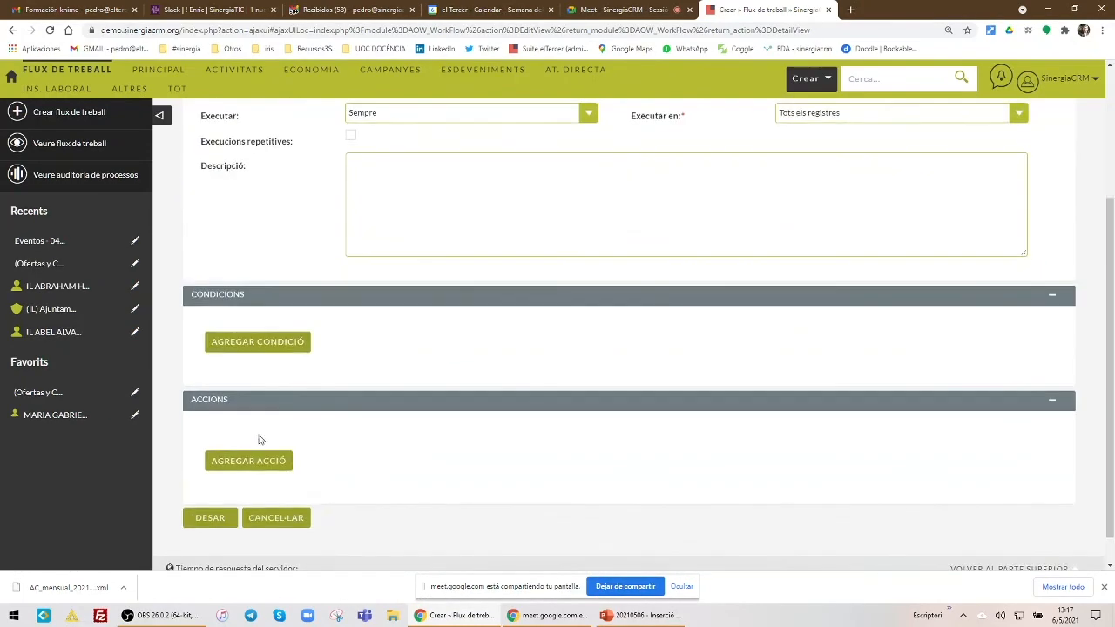
pyautogui.click(256, 342)
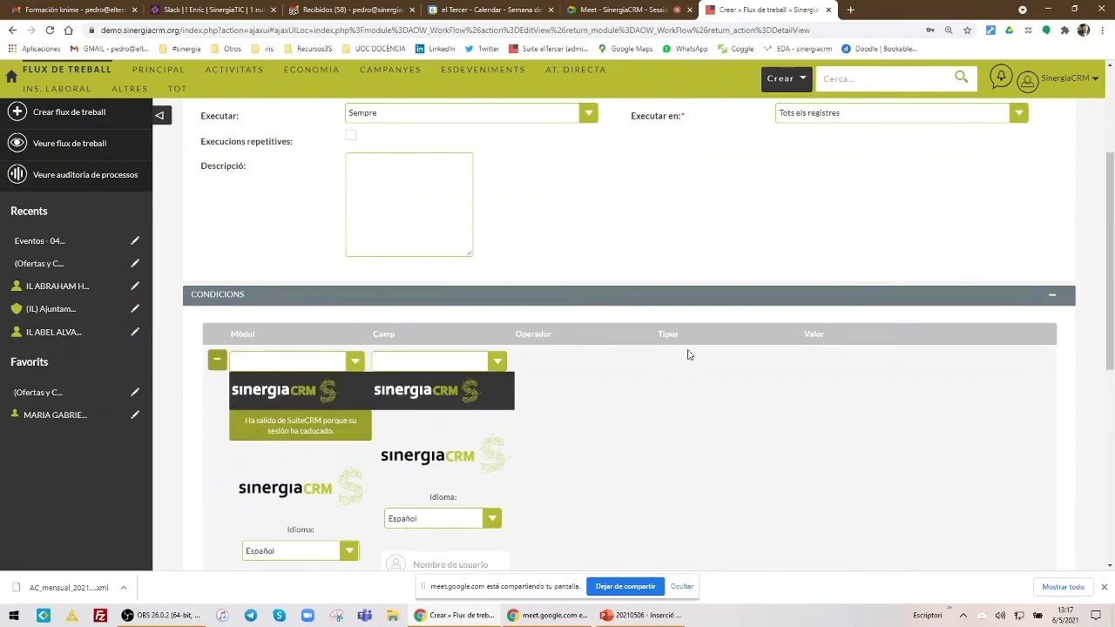
pyautogui.scroll(-7, 688, 354)
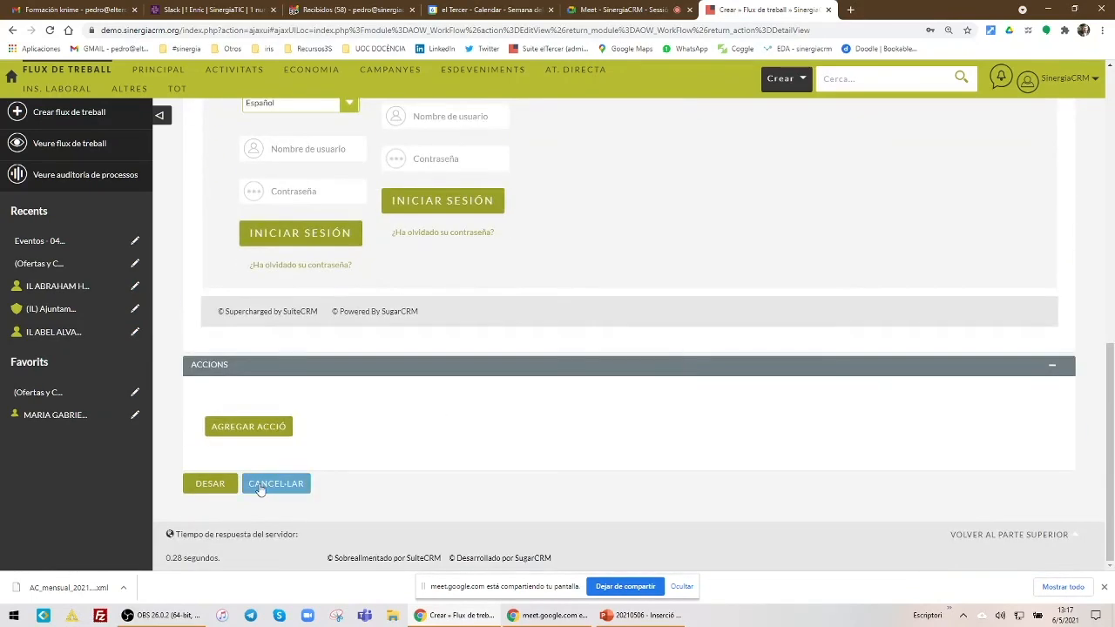
pyautogui.click(260, 488)
pyautogui.click(608, 126)
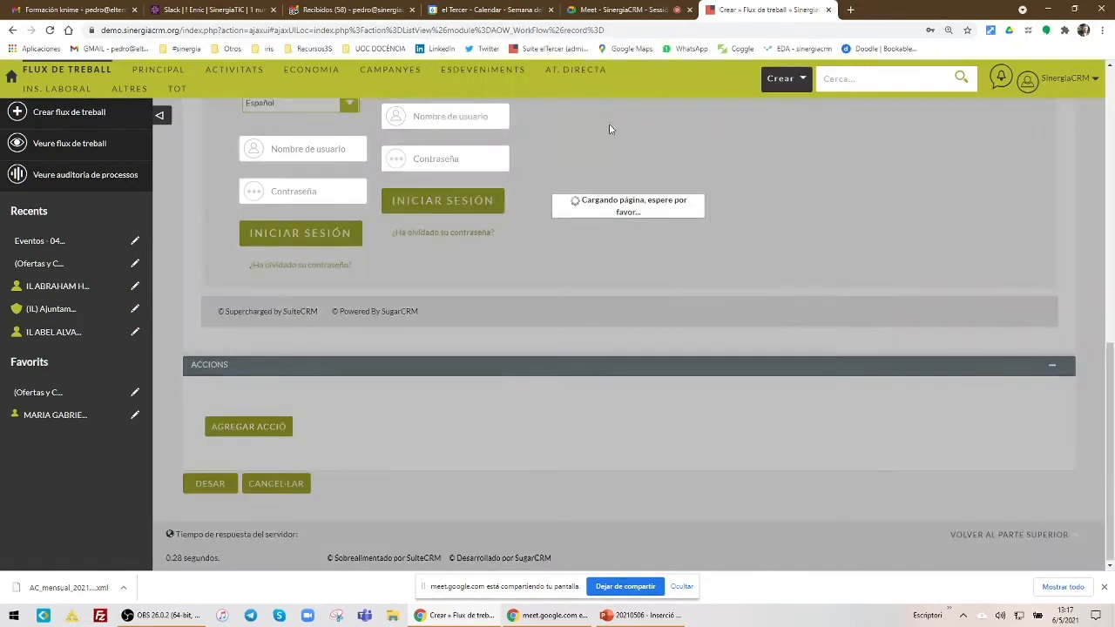